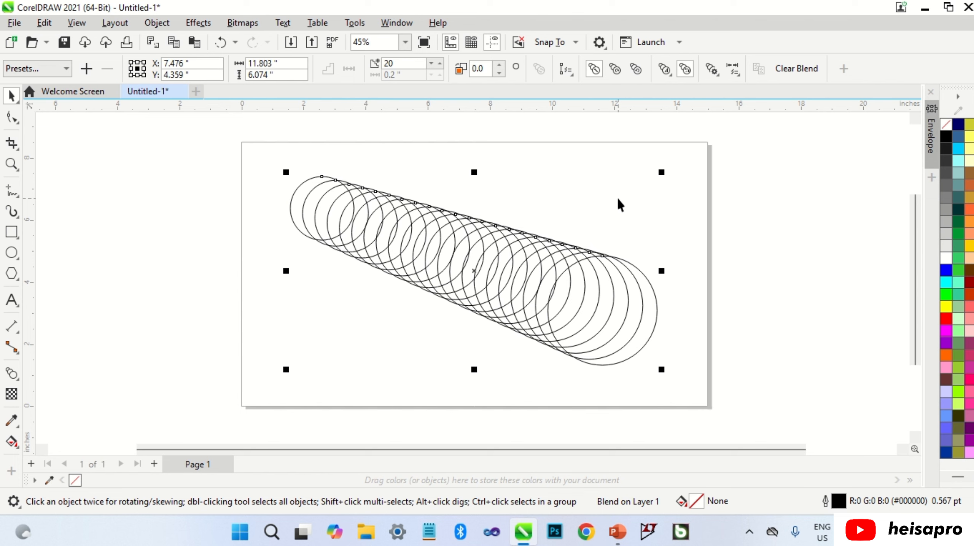
- Fill the blend's large circle with blue (#0000FF) and its small circle with light blue (#00CCFF)
{"action": "left_click", "coordinate": [642, 277]}
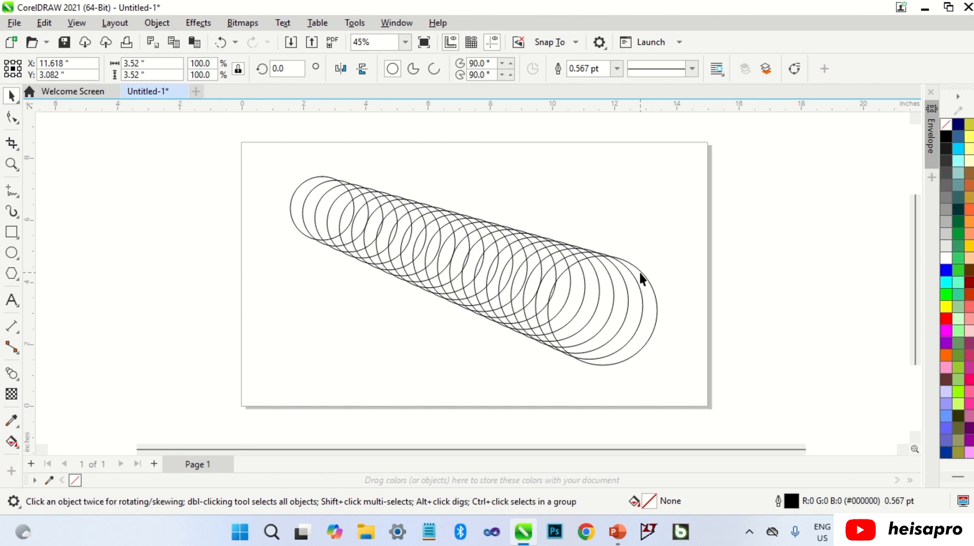
{"action": "left_click", "coordinate": [946, 270]}
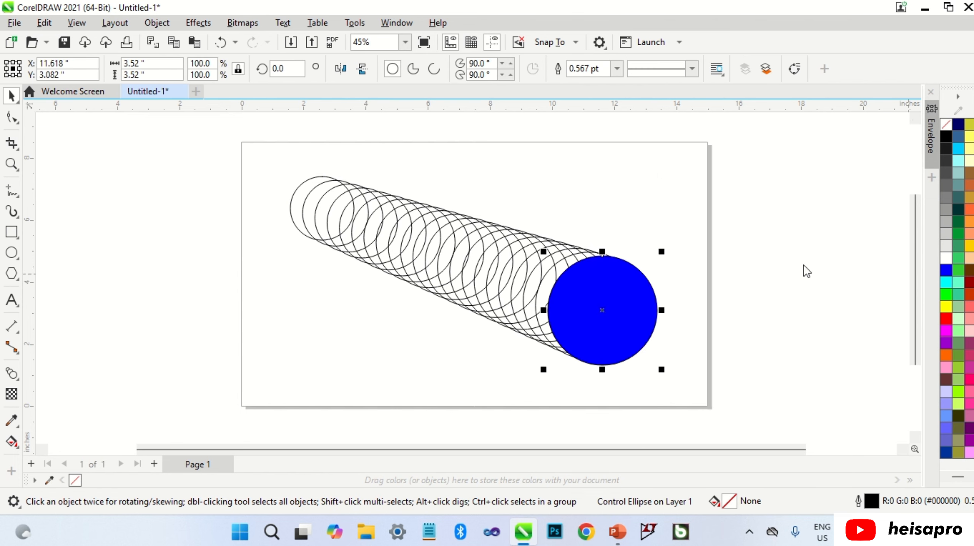
{"action": "left_click", "coordinate": [299, 189]}
{"action": "left_click", "coordinate": [958, 149]}
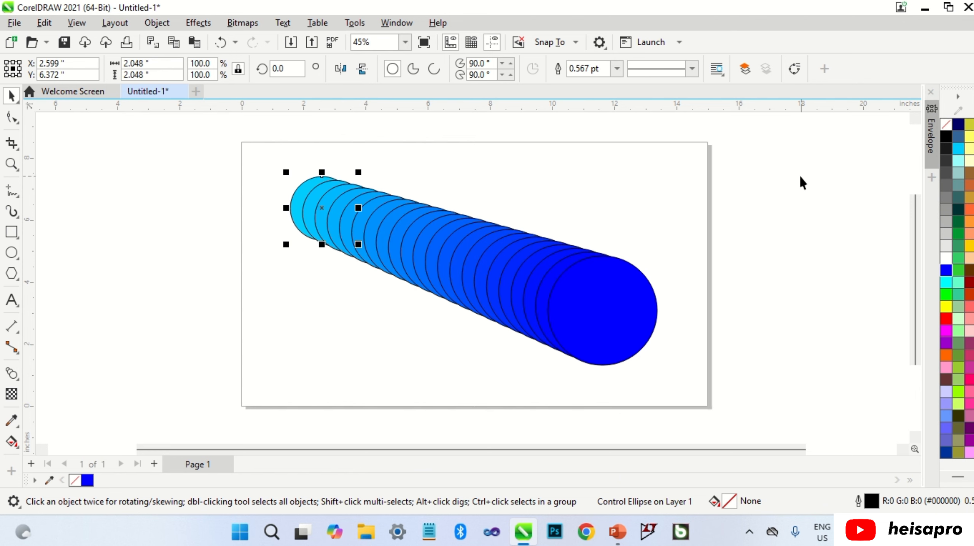
{"action": "left_click", "coordinate": [652, 216]}
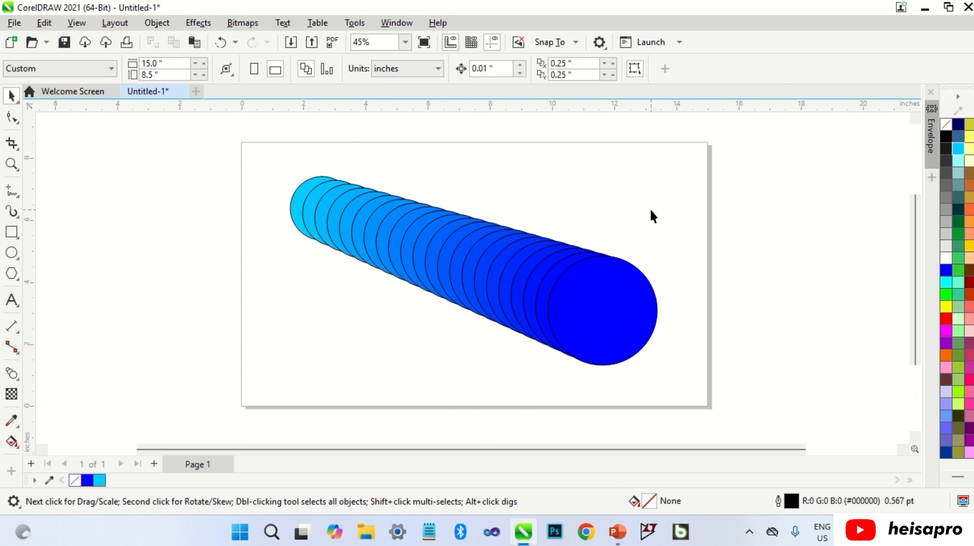
- Remove the outline from both the large blue circle and the small light blue circle
{"action": "left_click", "coordinate": [645, 306]}
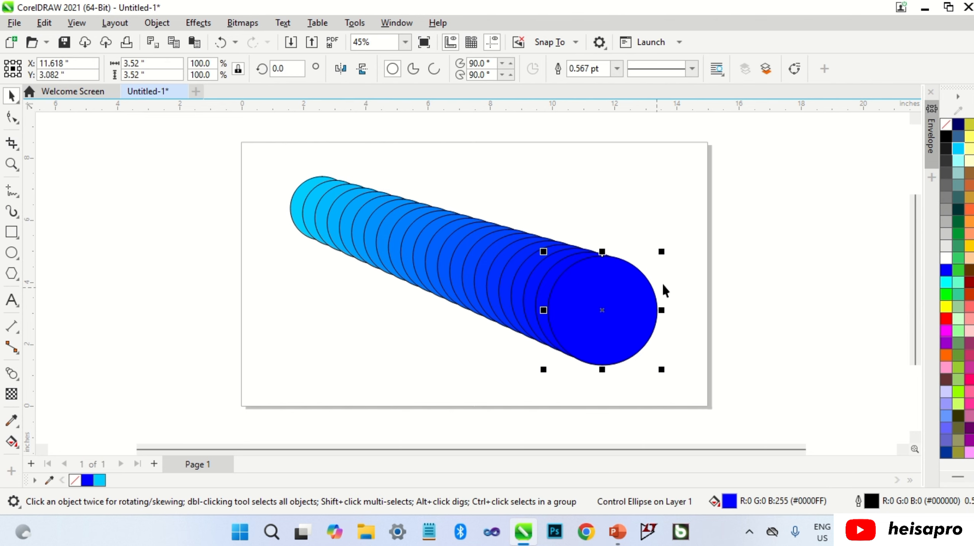
{"action": "right_click", "coordinate": [950, 125]}
{"action": "left_click", "coordinate": [301, 195]}
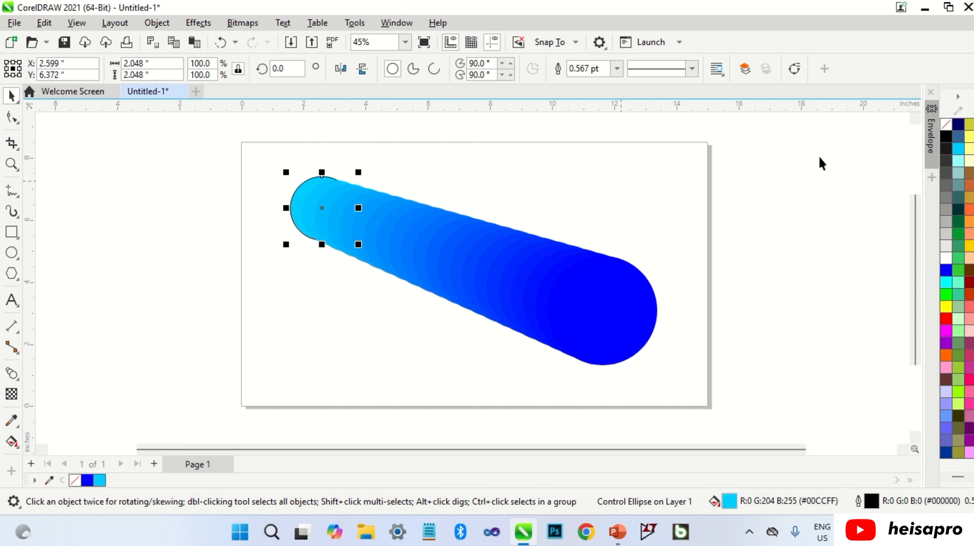
{"action": "right_click", "coordinate": [944, 126]}
{"action": "left_click", "coordinate": [693, 180]}
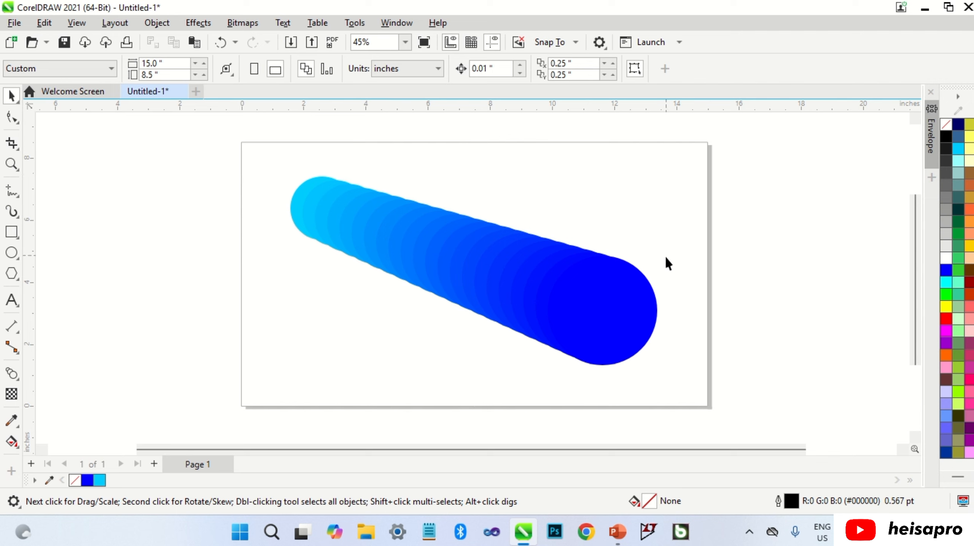
- Give the large blue circle an 8.0 pt red outline
{"action": "left_click", "coordinate": [644, 305]}
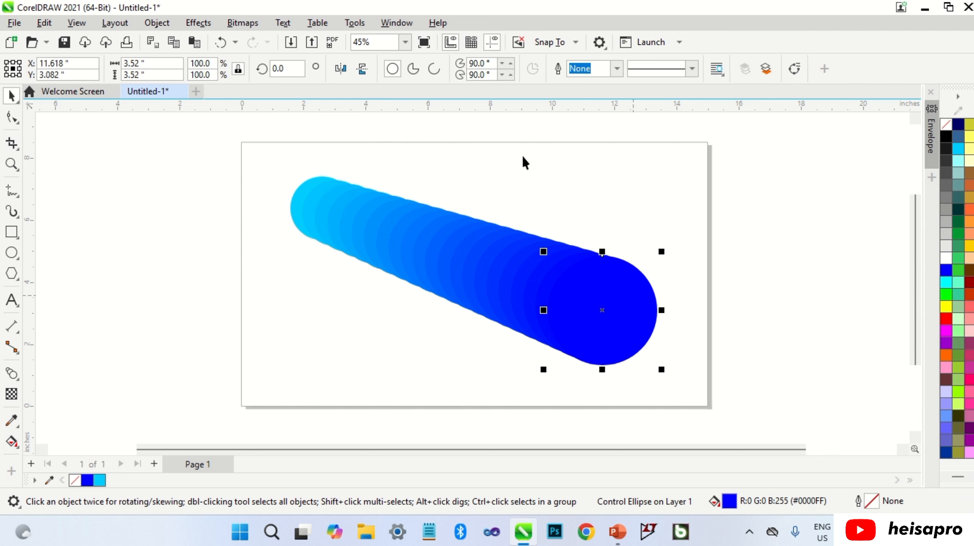
{"action": "left_click", "coordinate": [617, 69]}
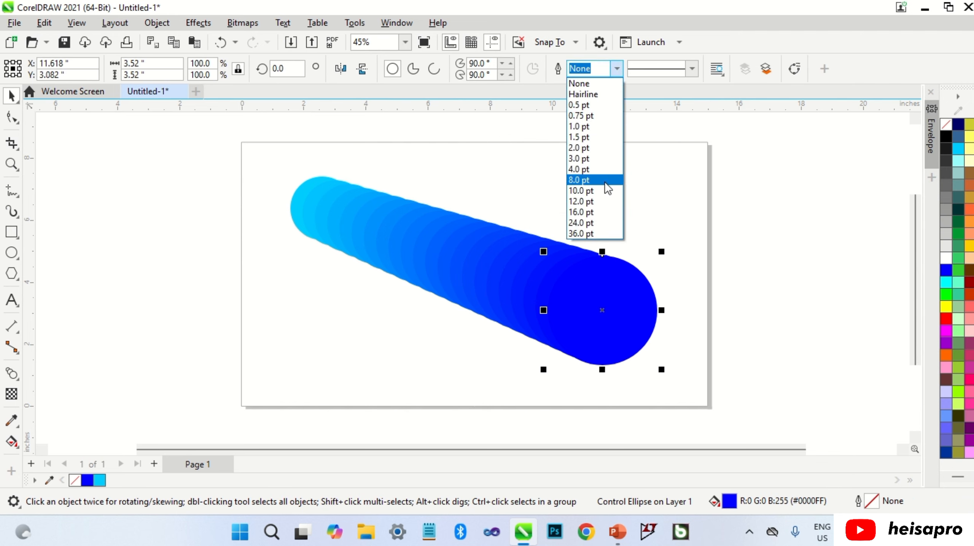
{"action": "left_click", "coordinate": [595, 180]}
{"action": "right_click", "coordinate": [946, 319]}
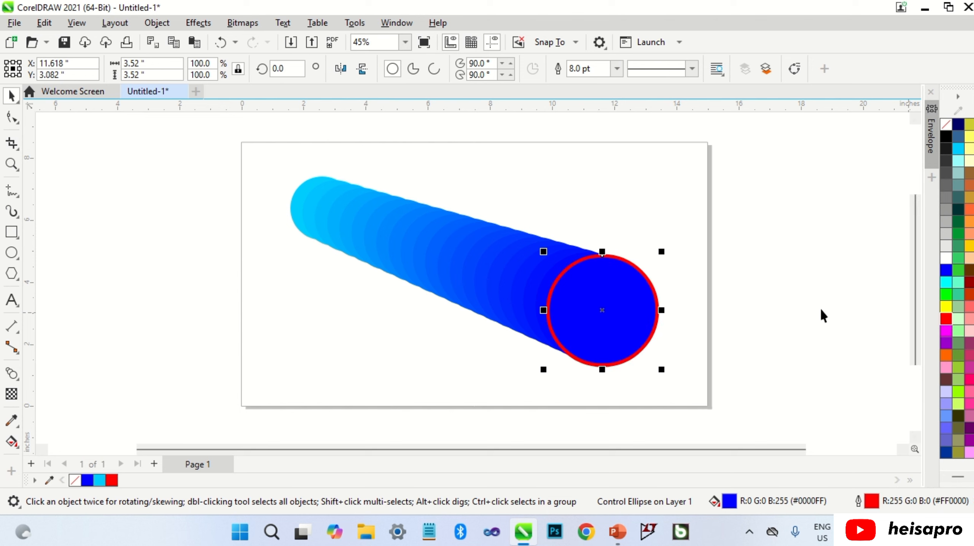
- Give the small light blue circle an 8.0 pt yellow outline
{"action": "left_click", "coordinate": [302, 203]}
{"action": "left_click", "coordinate": [616, 68]}
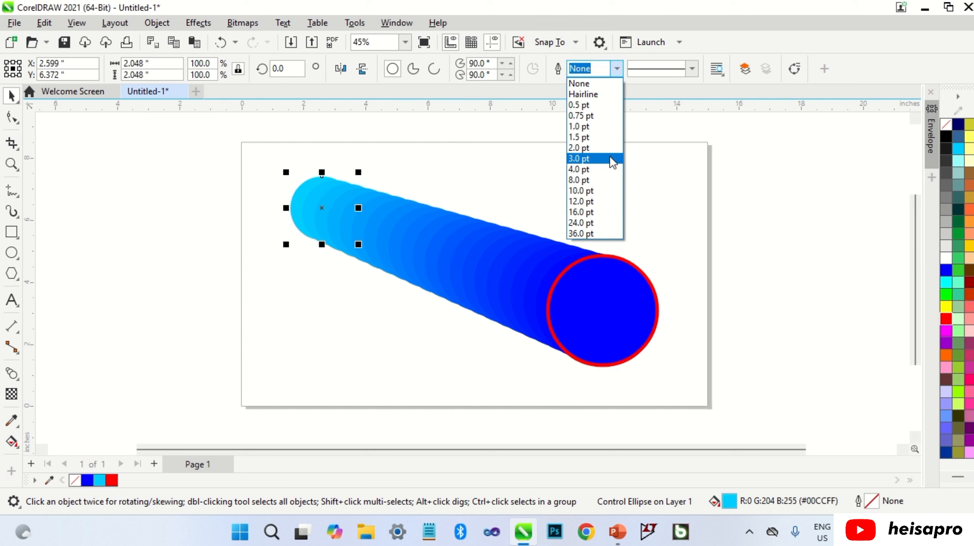
{"action": "left_click", "coordinate": [597, 180]}
{"action": "right_click", "coordinate": [946, 306]}
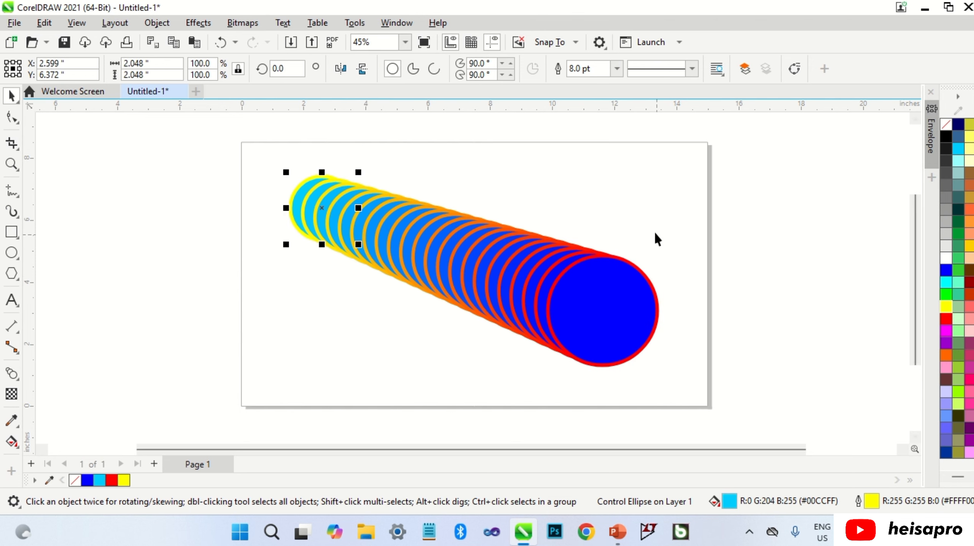
- Send the large blue circle to the back so the blend's stacking order reverses
{"action": "left_click", "coordinate": [654, 228]}
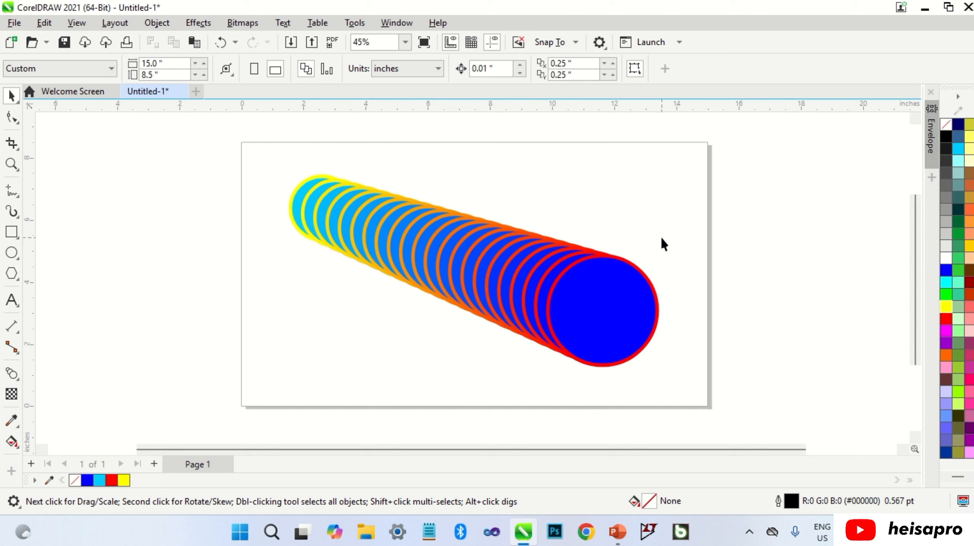
{"action": "left_click", "coordinate": [624, 291]}
{"action": "key", "text": "shift+Page_Down"}
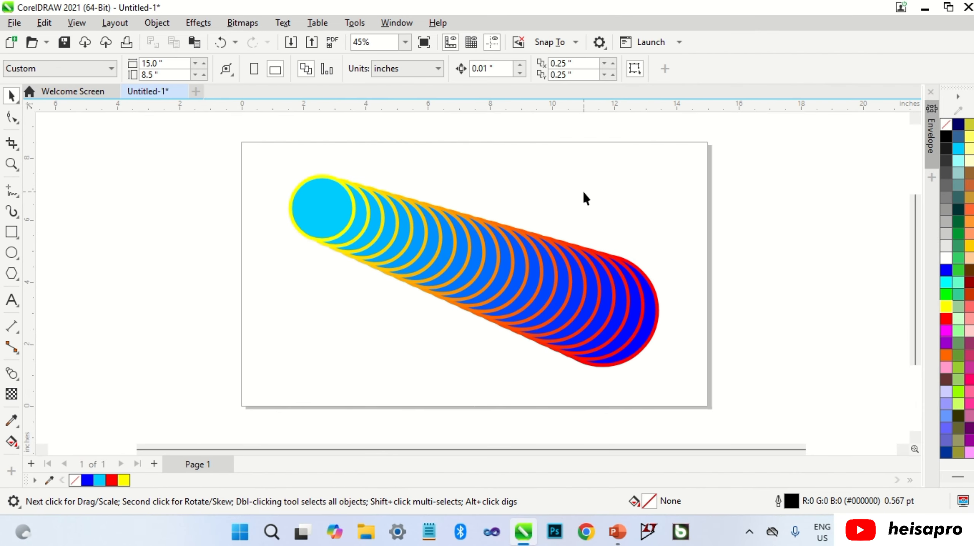
- Try fewer blend steps between the two circles, finishing with the number of steps set to 22
{"action": "left_click", "coordinate": [522, 258]}
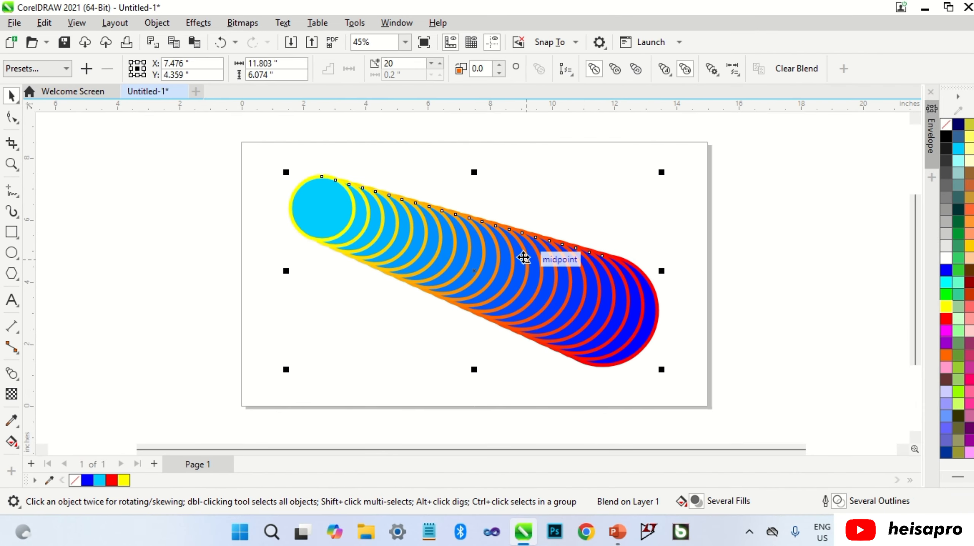
{"action": "left_click", "coordinate": [432, 63]}
{"action": "left_click", "coordinate": [433, 63]}
{"action": "left_click", "coordinate": [432, 64]}
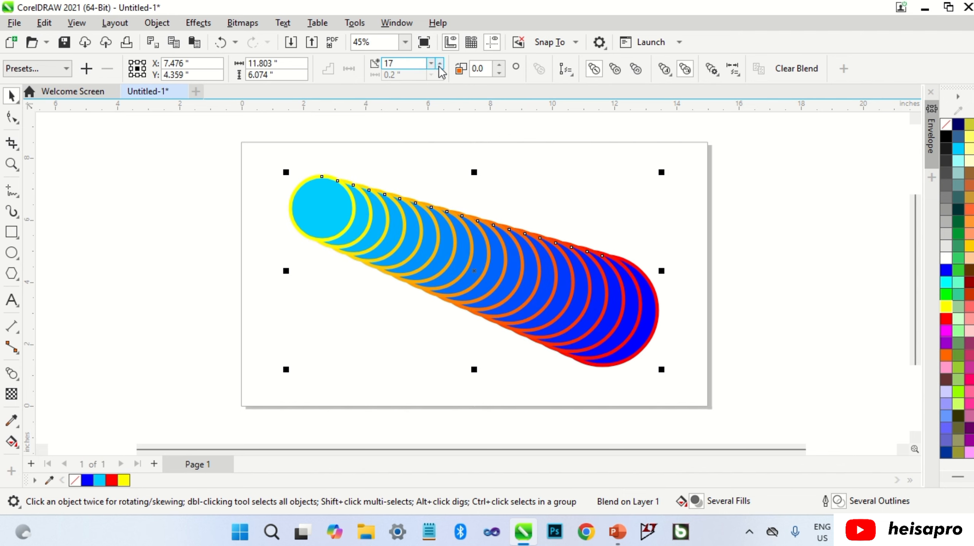
{"action": "left_click", "coordinate": [440, 64]}
{"action": "left_click", "coordinate": [440, 64]}
{"action": "left_click", "coordinate": [440, 64]}
{"action": "left_click", "coordinate": [440, 64]}
{"action": "left_click", "coordinate": [440, 64]}
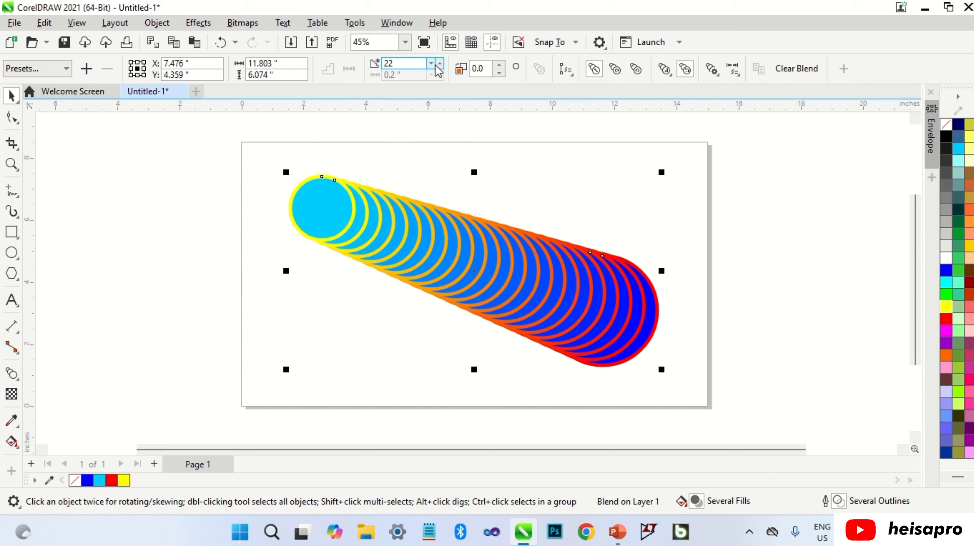
{"action": "left_click", "coordinate": [467, 137]}
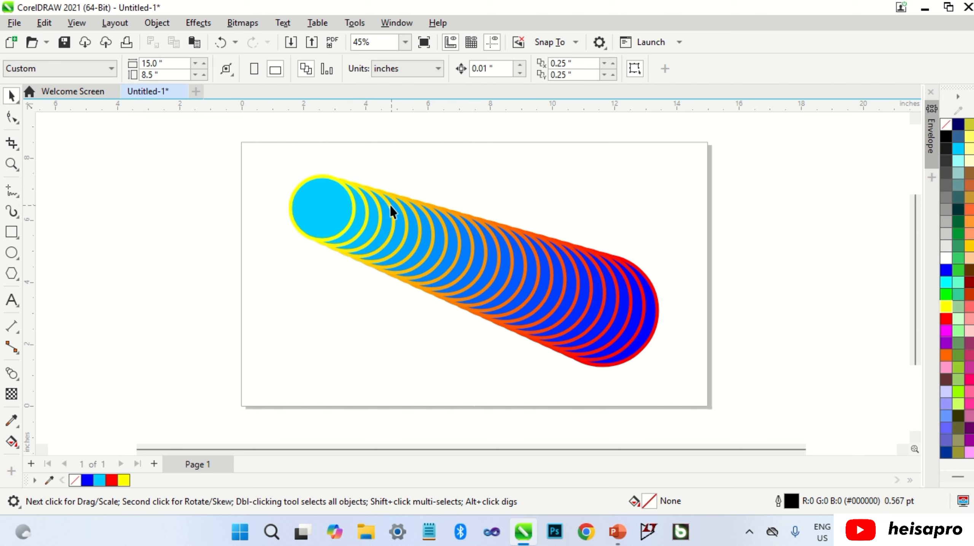
- Move the small circle to about X 2.76, Y 5.69 inches and the large circle to about X 12.21, Y 3.09 inches
{"action": "left_click", "coordinate": [335, 205]}
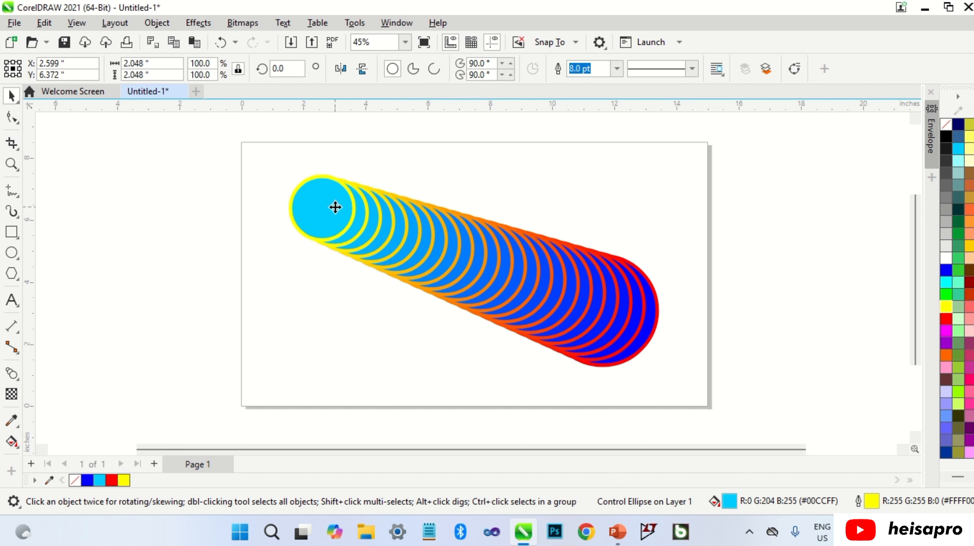
{"action": "left_click_drag", "start_coordinate": [335, 205], "coordinate": [340, 230]}
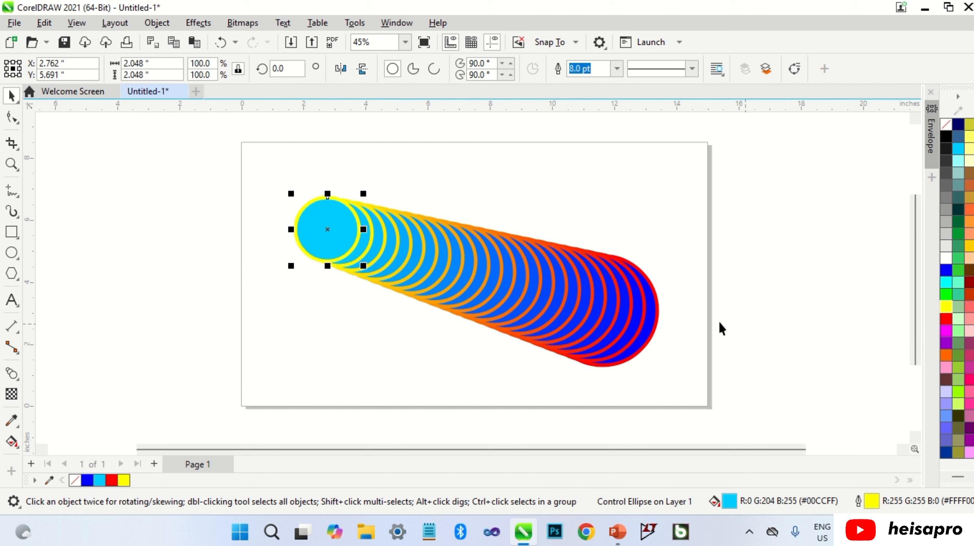
{"action": "left_click_drag", "start_coordinate": [649, 306], "coordinate": [670, 304]}
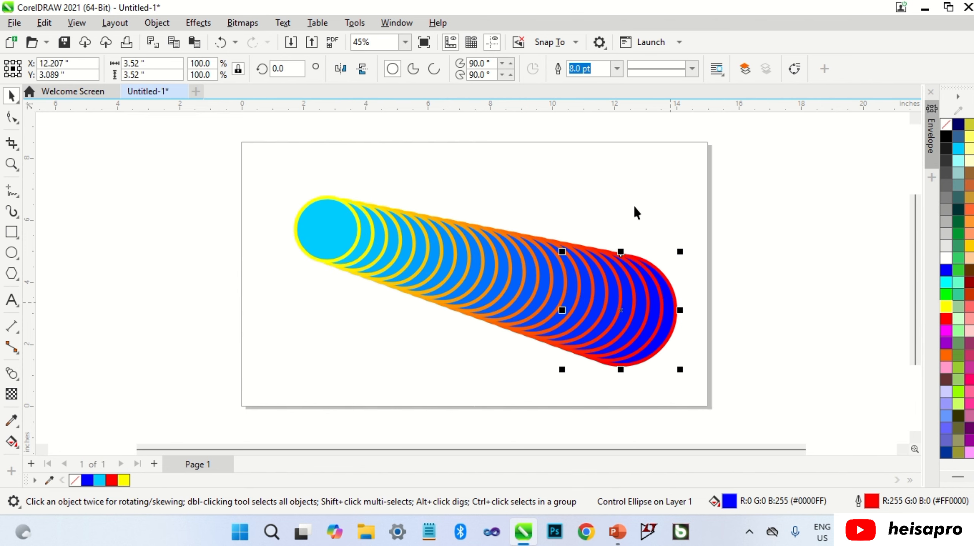
{"action": "left_click", "coordinate": [633, 204]}
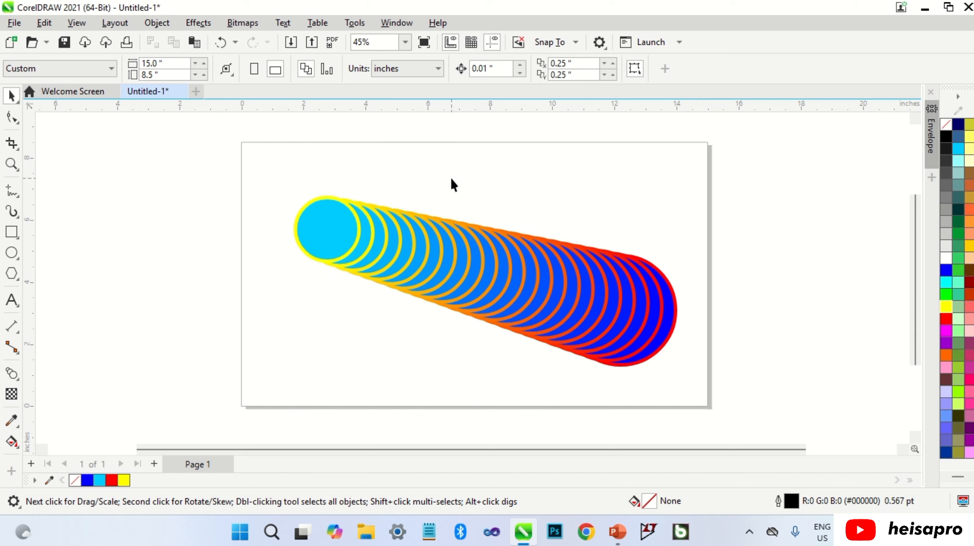
- Skew the blend's small circle vertically downward and its large circle vertically upward
{"action": "left_click", "coordinate": [326, 217]}
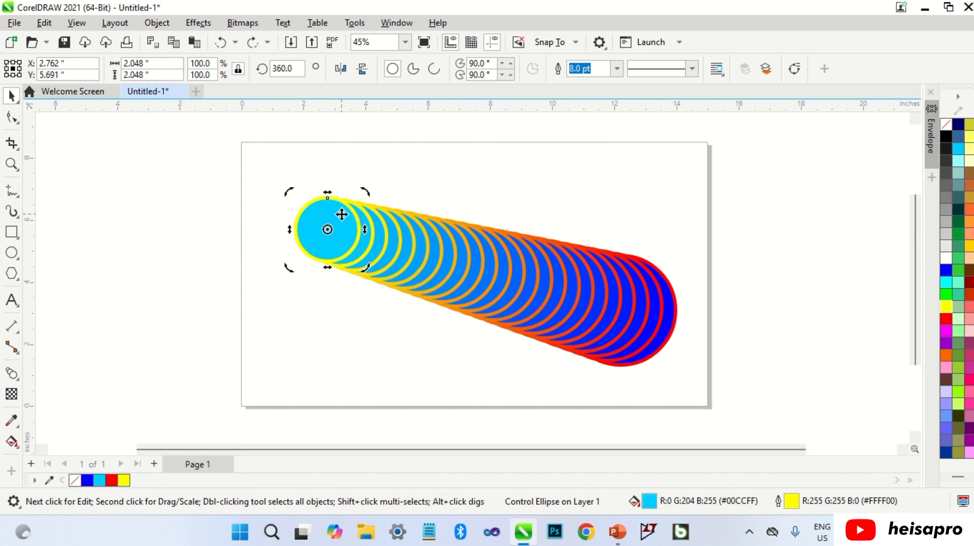
{"action": "left_click_drag", "start_coordinate": [366, 230], "coordinate": [316, 322]}
{"action": "left_click_drag", "start_coordinate": [362, 286], "coordinate": [347, 310]}
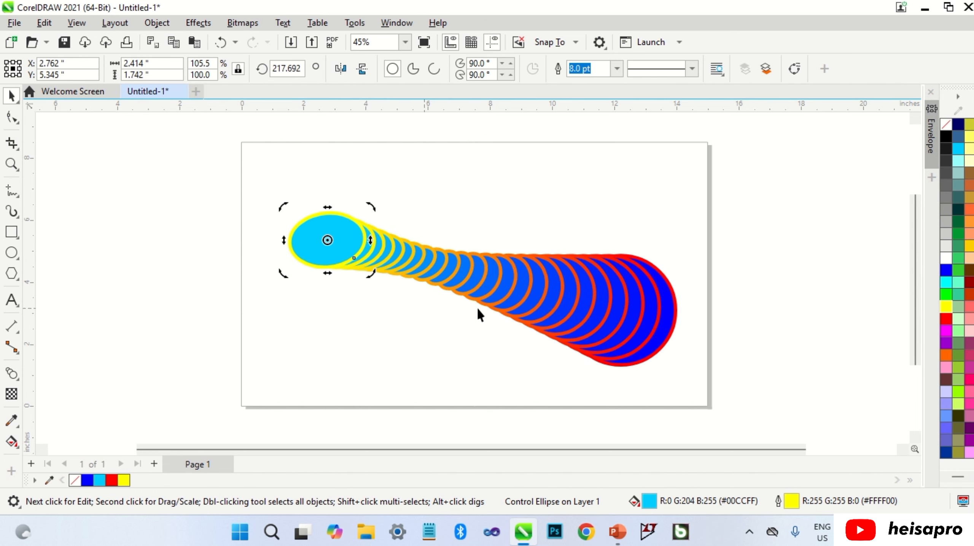
{"action": "left_click", "coordinate": [663, 287]}
{"action": "left_click", "coordinate": [663, 286]}
{"action": "left_click_drag", "start_coordinate": [681, 311], "coordinate": [681, 286]}
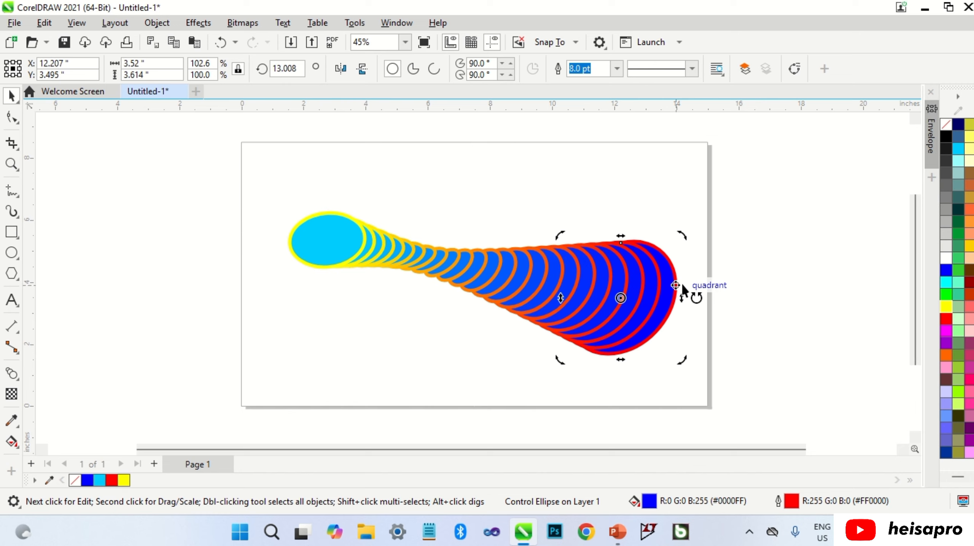
{"action": "left_click", "coordinate": [649, 190]}
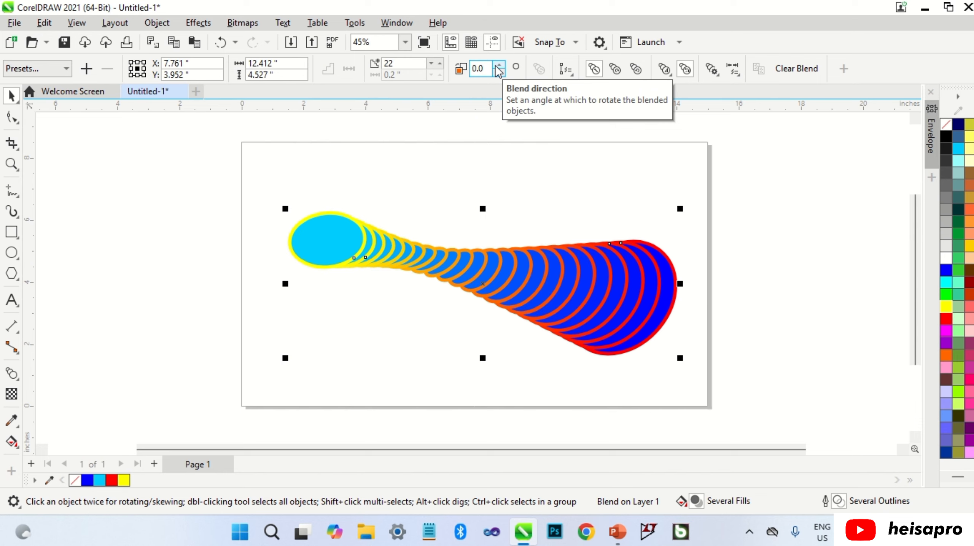
- Set the blend direction of the circle blend to 25 degrees
{"action": "left_click", "coordinate": [499, 66]}
{"action": "left_click", "coordinate": [499, 66]}
{"action": "left_click", "coordinate": [499, 65]}
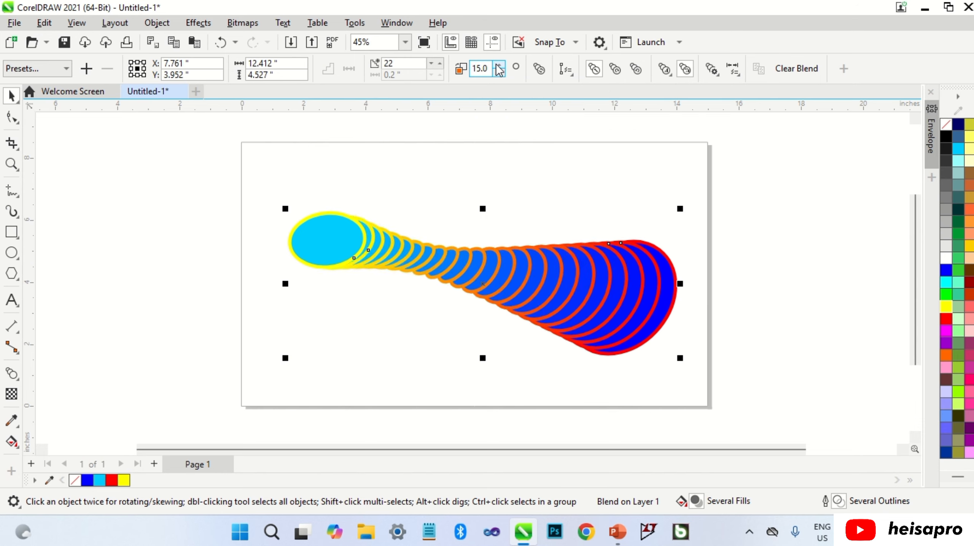
{"action": "left_click", "coordinate": [500, 65]}
{"action": "left_click", "coordinate": [499, 66]}
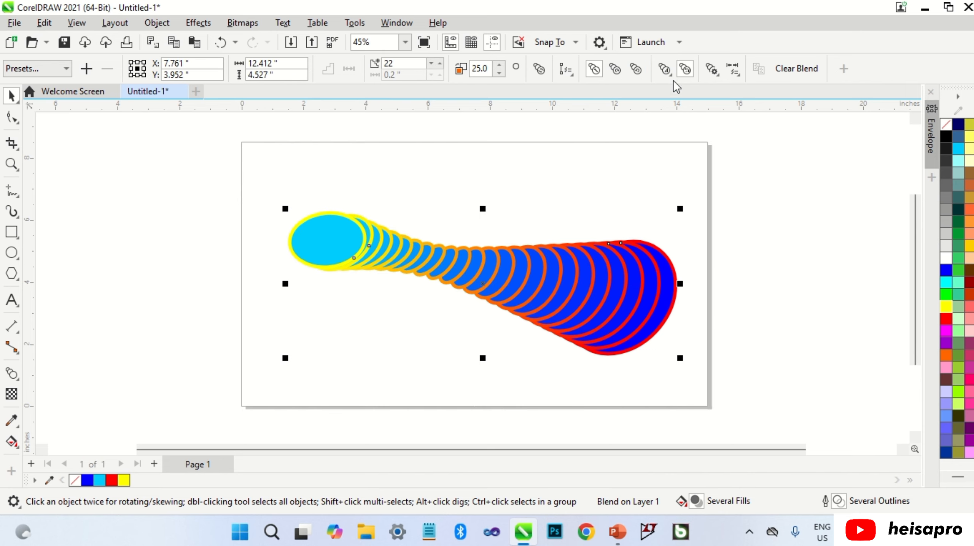
- Clear the blend and delete the two remaining control shapes from the page
{"action": "left_click", "coordinate": [780, 71]}
{"action": "key", "text": "Delete"}
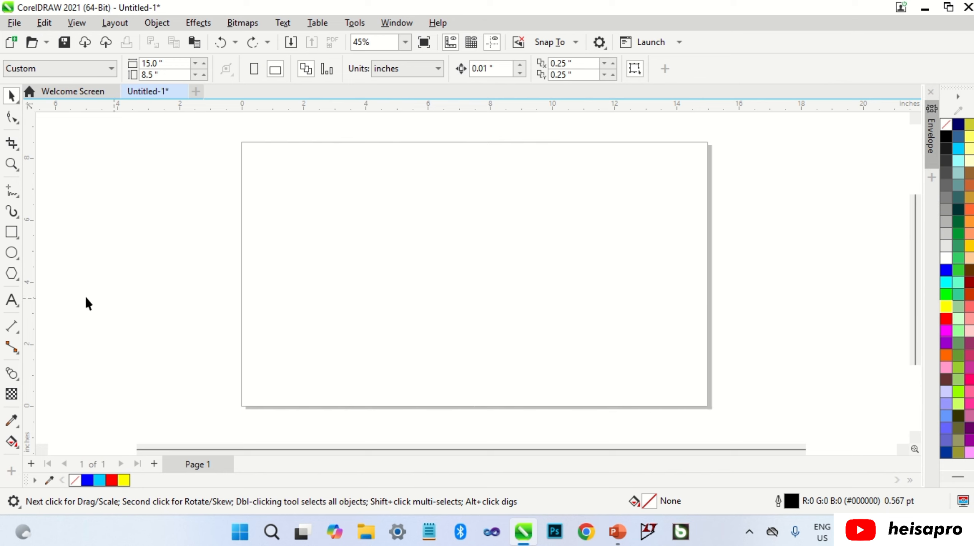
- Draw a polygon on the left part of the page and give it 5 sides, about 3.3 by 3.4 inches overall
{"action": "left_click", "coordinate": [11, 274]}
{"action": "left_click_drag", "start_coordinate": [325, 264], "coordinate": [377, 208]}
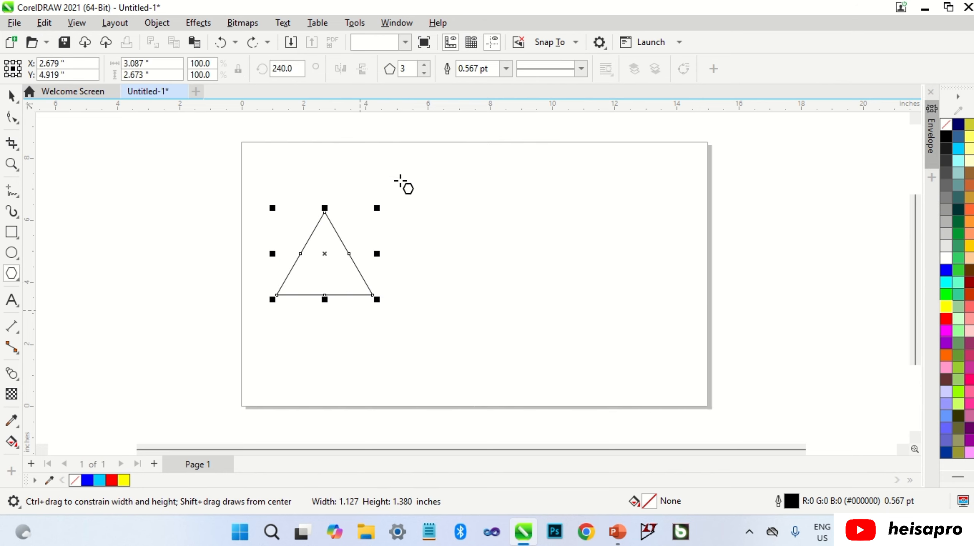
{"action": "left_click", "coordinate": [424, 64]}
{"action": "left_click", "coordinate": [424, 63]}
- Draw a circle about 3.2 inches in diameter and position it near the middle of the page, beside the pentagon
{"action": "left_click", "coordinate": [11, 252]}
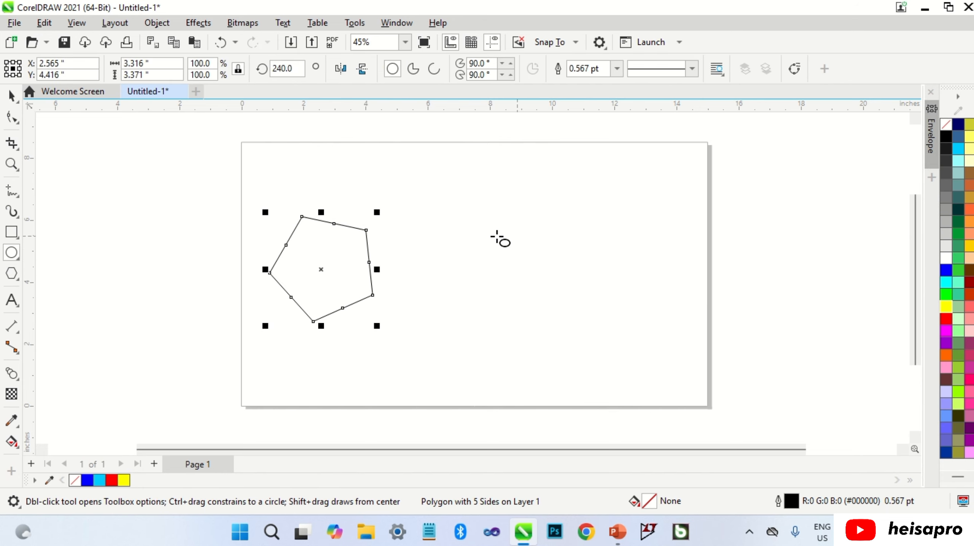
{"action": "left_click_drag", "start_coordinate": [454, 222], "coordinate": [553, 321]}
{"action": "key", "text": "space"}
{"action": "left_click_drag", "start_coordinate": [504, 273], "coordinate": [489, 276]}
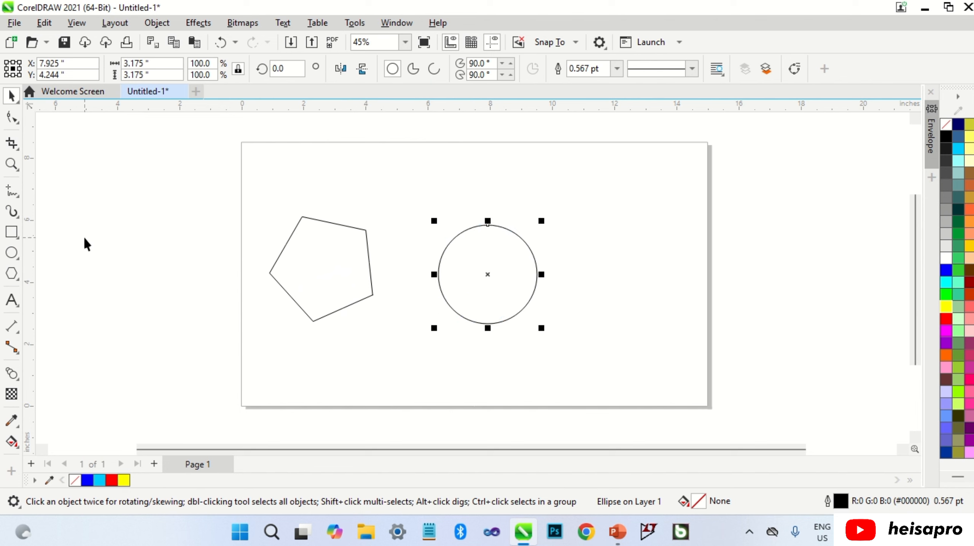
- Draw a square of about 2.6 by 2.6 inches on the page to the right of the circle
{"action": "left_click", "coordinate": [13, 232]}
{"action": "left_click_drag", "start_coordinate": [593, 233], "coordinate": [674, 314]}
{"action": "key", "text": "space"}
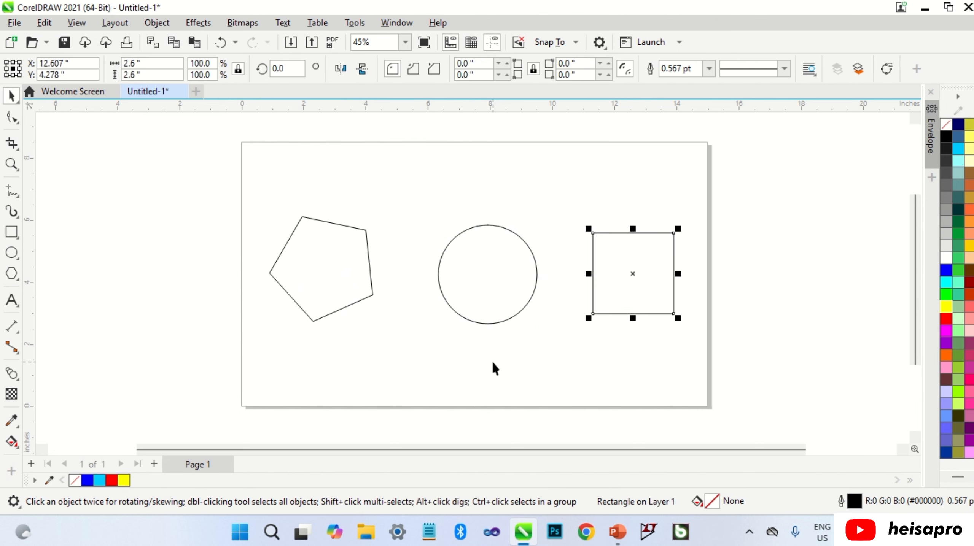
- Blend the pentagon into the circle and the square into the same circle
{"action": "left_click", "coordinate": [12, 373]}
{"action": "left_click_drag", "start_coordinate": [322, 270], "coordinate": [480, 279]}
{"action": "left_click_drag", "start_coordinate": [618, 284], "coordinate": [525, 277]}
{"action": "key", "text": "space"}
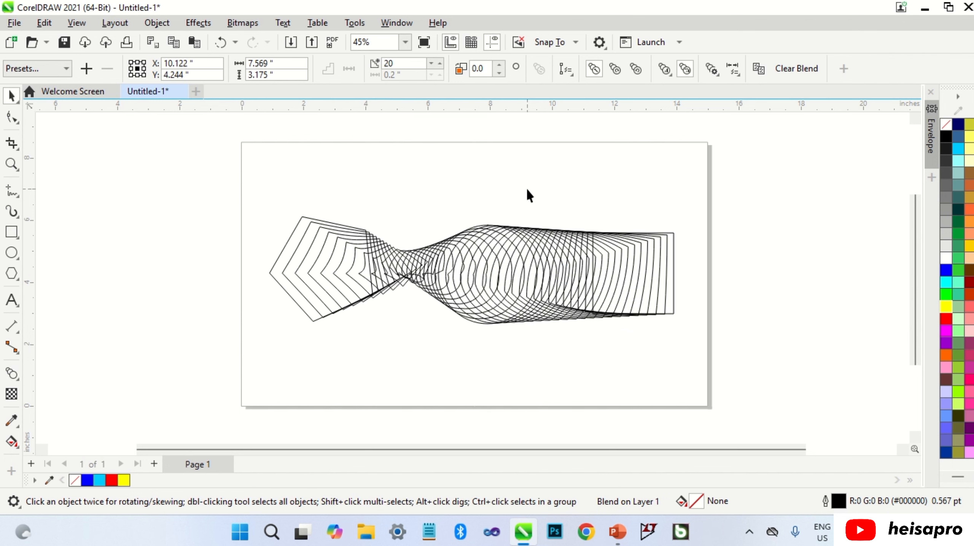
- Fill the blend's pentagon control shape with red
{"action": "left_click", "coordinate": [296, 239]}
{"action": "left_click", "coordinate": [947, 319]}
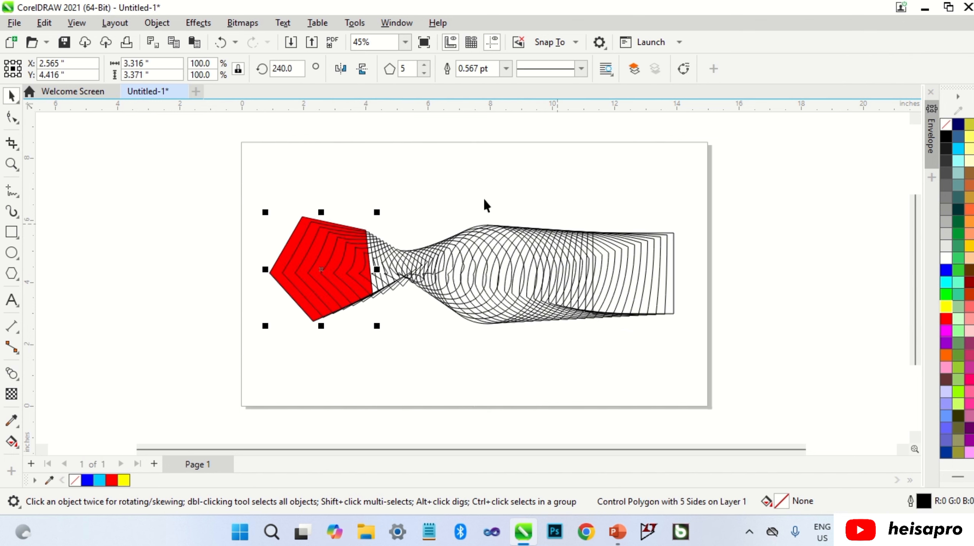
- Fill the blend's circle control shape with blue and its square control shape with green
{"action": "left_click", "coordinate": [486, 206]}
{"action": "left_click", "coordinate": [497, 324]}
{"action": "left_click", "coordinate": [946, 269]}
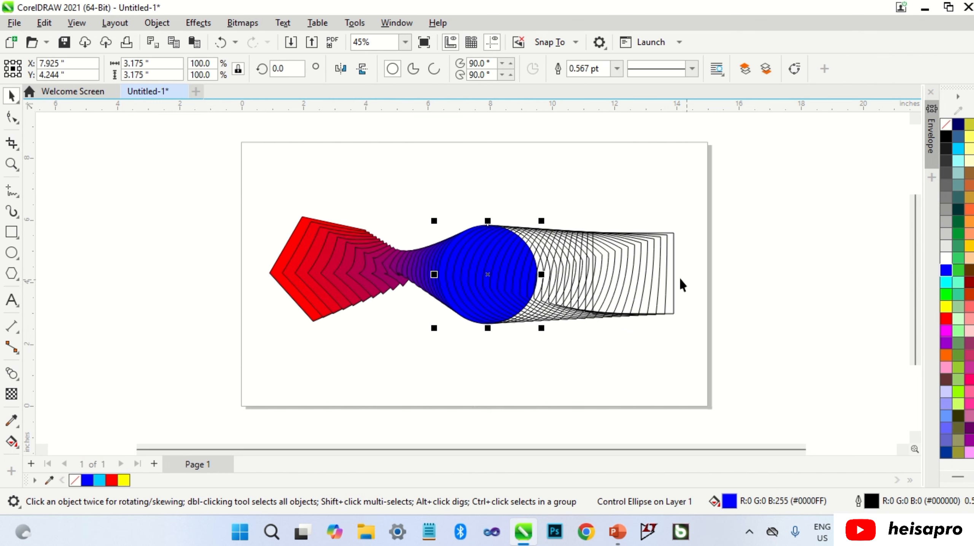
{"action": "left_click", "coordinate": [676, 277]}
{"action": "left_click", "coordinate": [946, 294]}
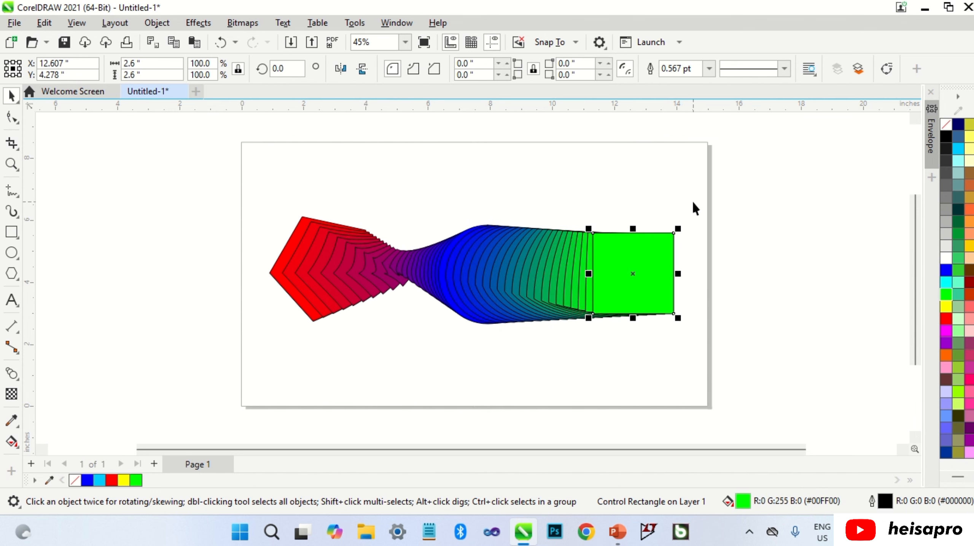
- Remove the outline from the entire compound blend
{"action": "left_click_drag", "start_coordinate": [746, 183], "coordinate": [331, 345]}
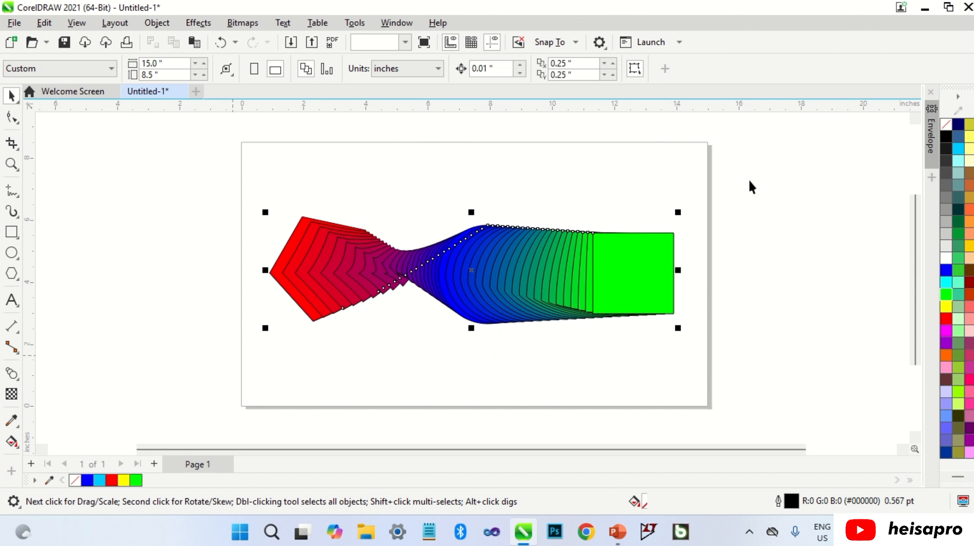
{"action": "right_click", "coordinate": [950, 125]}
{"action": "left_click", "coordinate": [766, 226]}
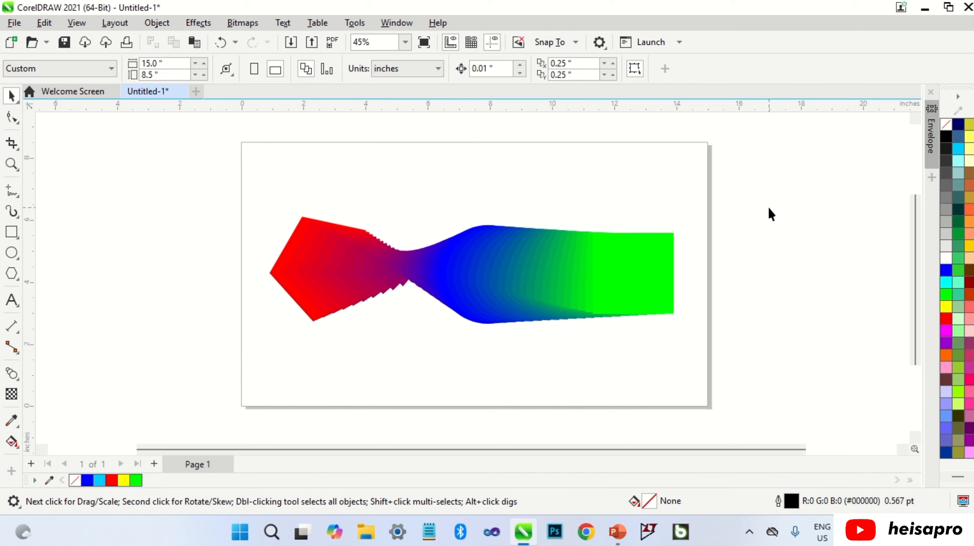
- Break apart and ungroup the pentagon-to-circle blend, and move two of its intermediate shapes above the artwork
{"action": "key", "text": "ctrl+z"}
{"action": "left_click", "coordinate": [344, 245]}
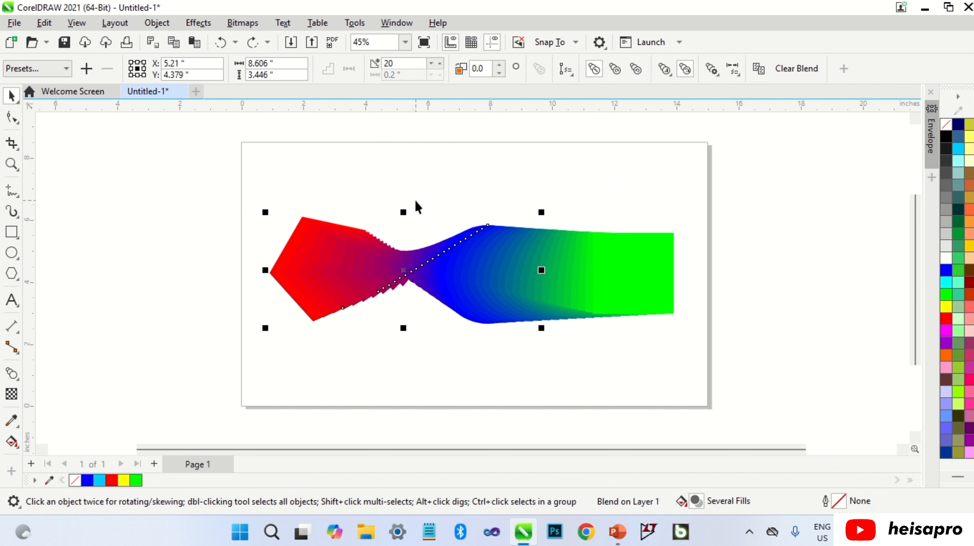
{"action": "key", "text": "ctrl+k"}
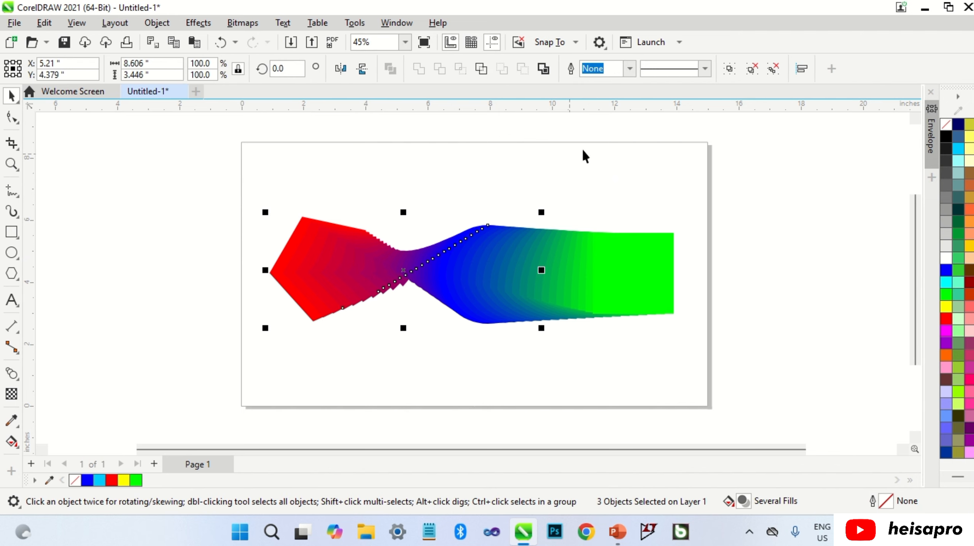
{"action": "left_click", "coordinate": [766, 69]}
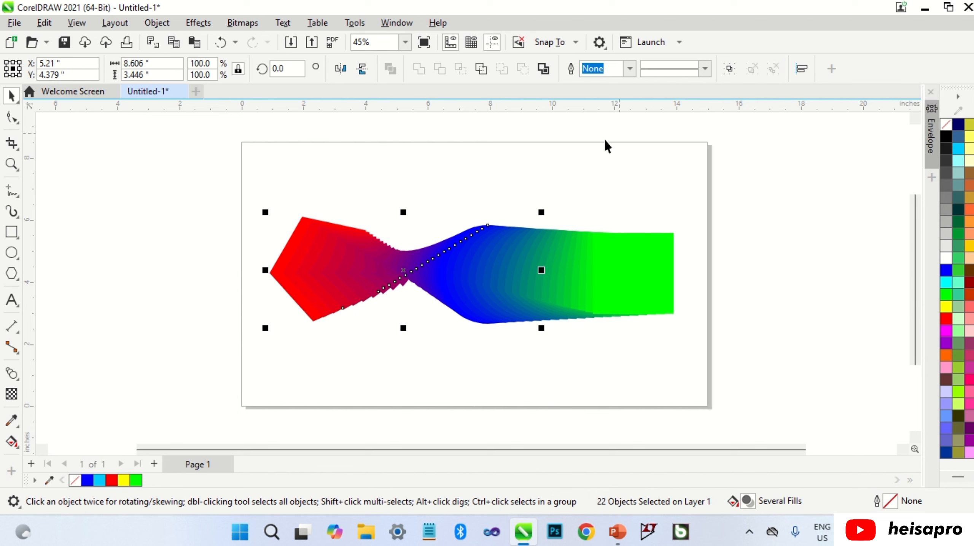
{"action": "left_click", "coordinate": [604, 137]}
{"action": "left_click_drag", "start_coordinate": [363, 266], "coordinate": [384, 185]}
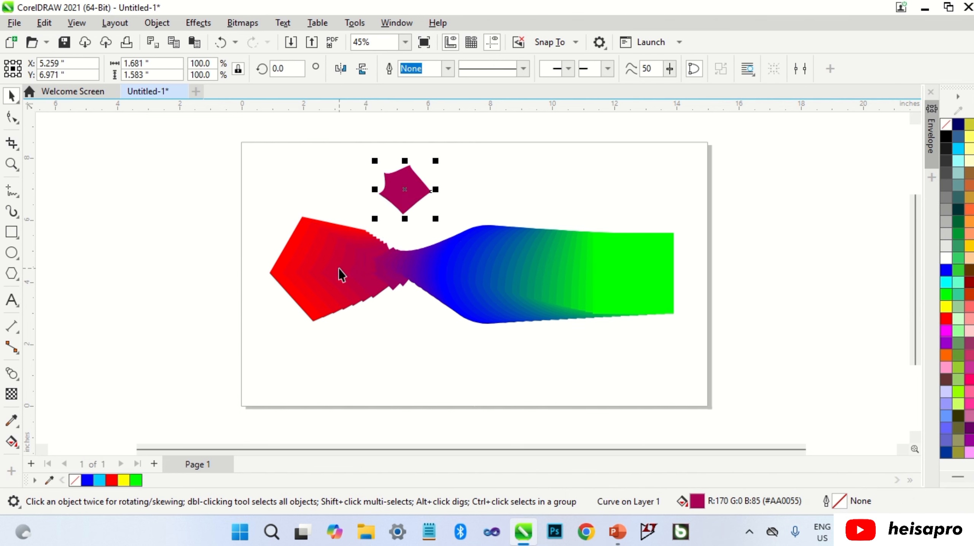
{"action": "left_click_drag", "start_coordinate": [338, 273], "coordinate": [340, 199]}
- Break apart and ungroup the circle-to-square blend, and move two of its shapes below the artwork
{"action": "left_click", "coordinate": [570, 264]}
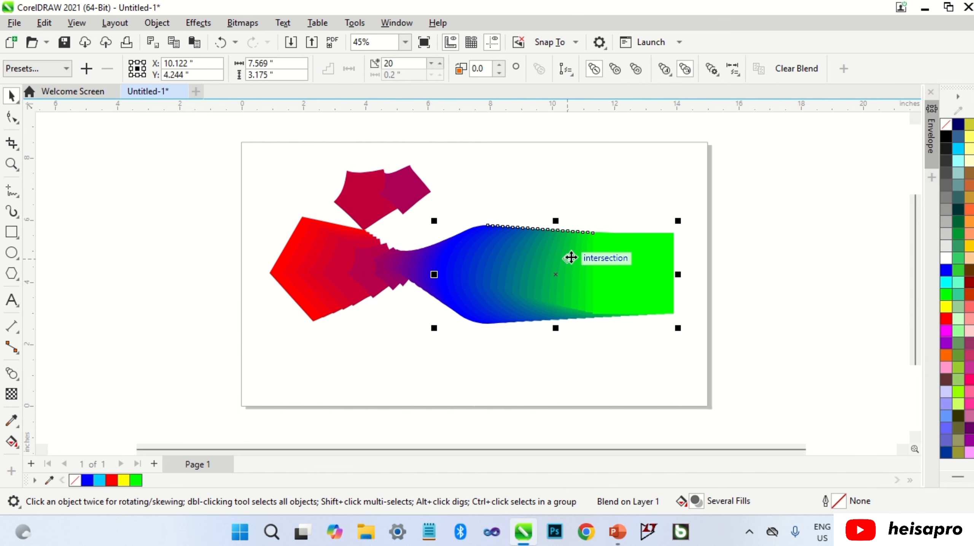
{"action": "key", "text": "ctrl+k"}
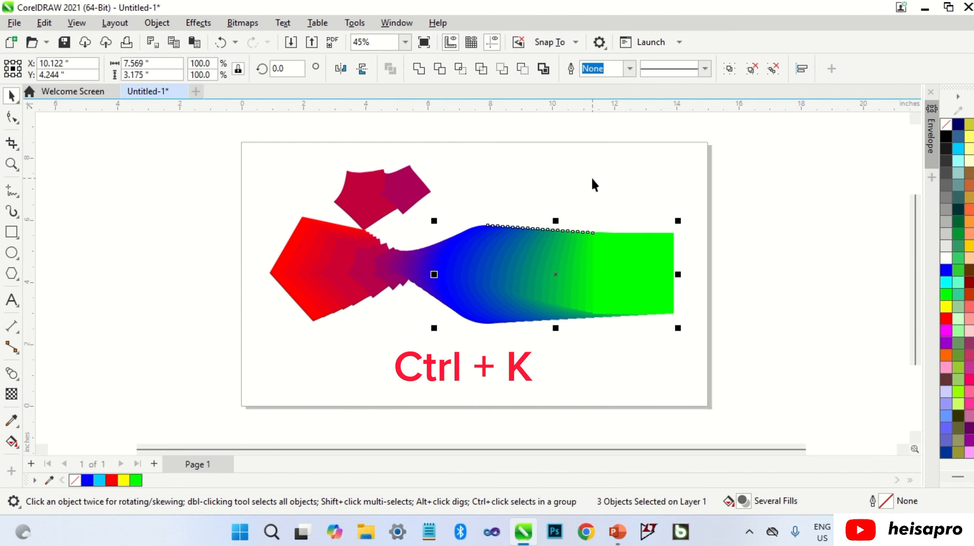
{"action": "left_click", "coordinate": [776, 67]}
{"action": "left_click_drag", "start_coordinate": [570, 276], "coordinate": [567, 397]}
{"action": "left_click_drag", "start_coordinate": [509, 325], "coordinate": [394, 420]}
{"action": "left_click", "coordinate": [624, 355]}
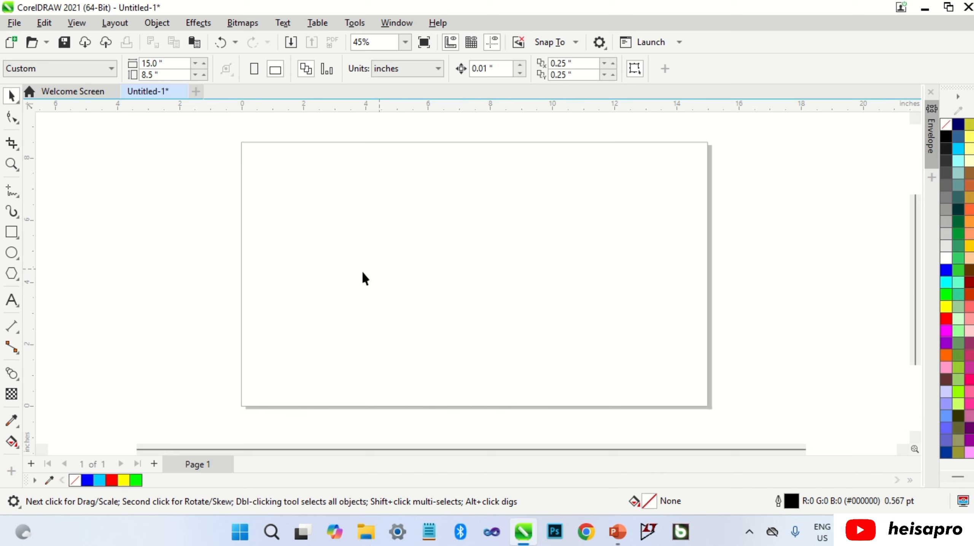
- Add the artistic text SUBSCRIBE to the page and enlarge it to about 9.6 inches wide
{"action": "left_click", "coordinate": [11, 300]}
{"action": "left_click", "coordinate": [334, 265]}
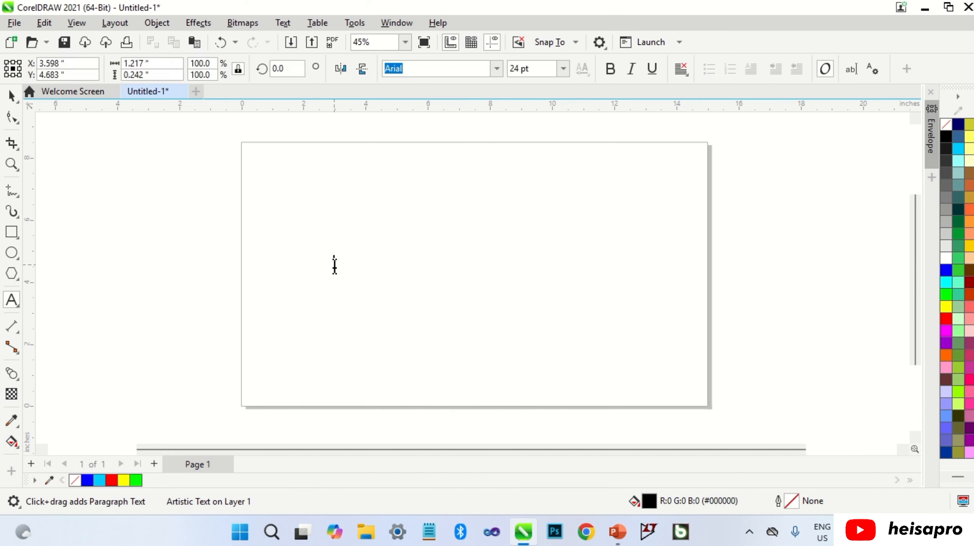
{"action": "type", "text": "SUBSCRIBE"}
{"action": "key", "text": "Escape"}
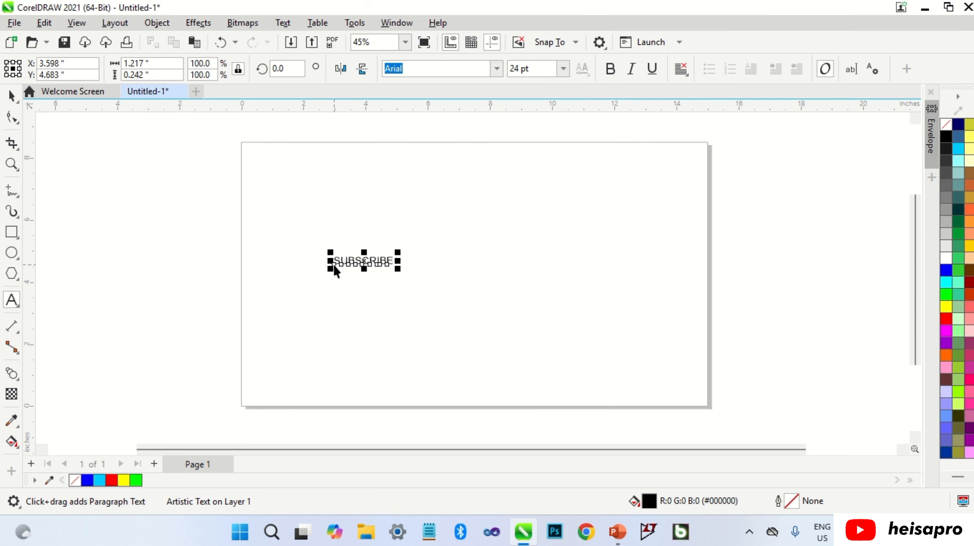
{"action": "key", "text": "space"}
{"action": "left_click_drag", "start_coordinate": [398, 254], "coordinate": [638, 222]}
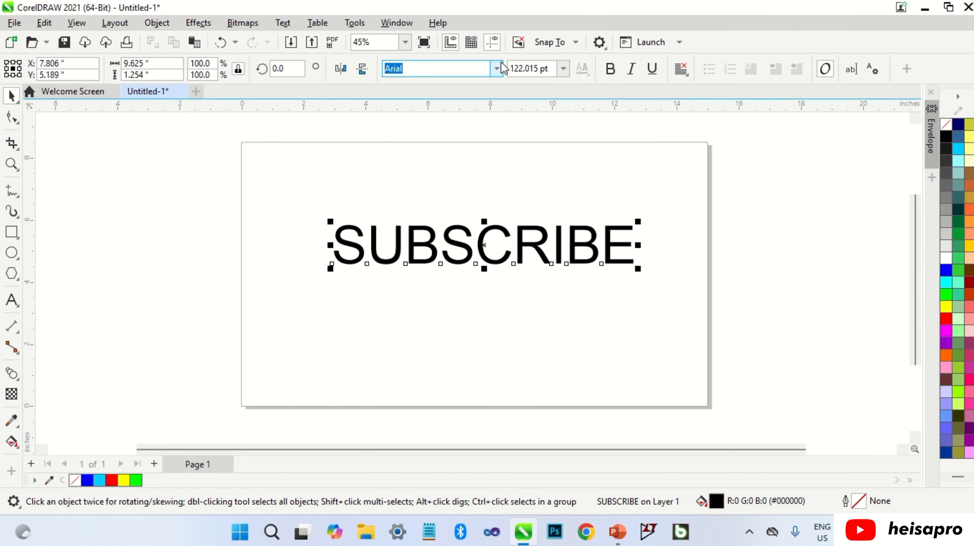
- Set the SUBSCRIBE text's font to Arial Black and centre it on the page
{"action": "left_click", "coordinate": [496, 68]}
{"action": "left_click", "coordinate": [485, 108]}
{"action": "key", "text": "p"}
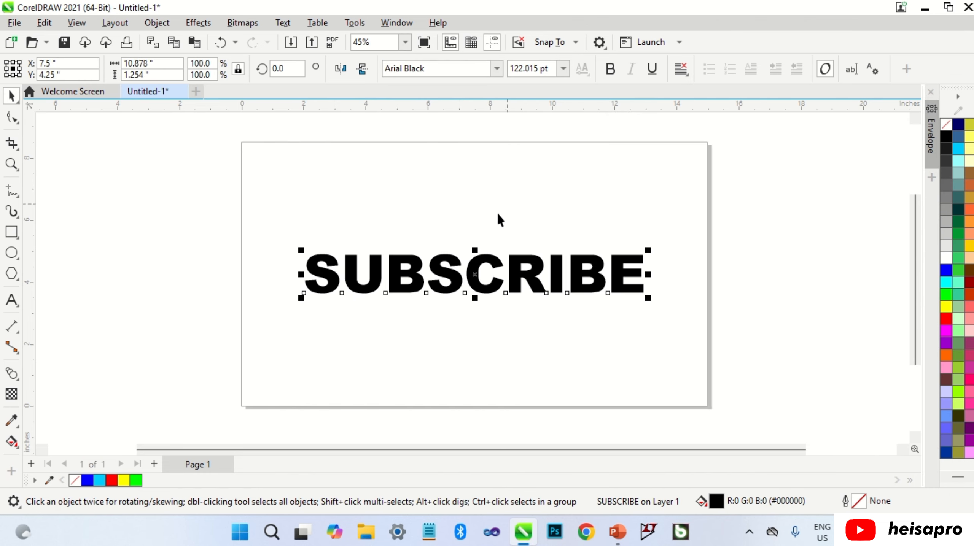
- Duplicate the SUBSCRIBE text below the original and fill the copy with red
{"action": "left_click_drag", "start_coordinate": [474, 261], "coordinate": [478, 289]}
{"action": "right_click", "coordinate": [479, 288]}
{"action": "left_click", "coordinate": [946, 319]}
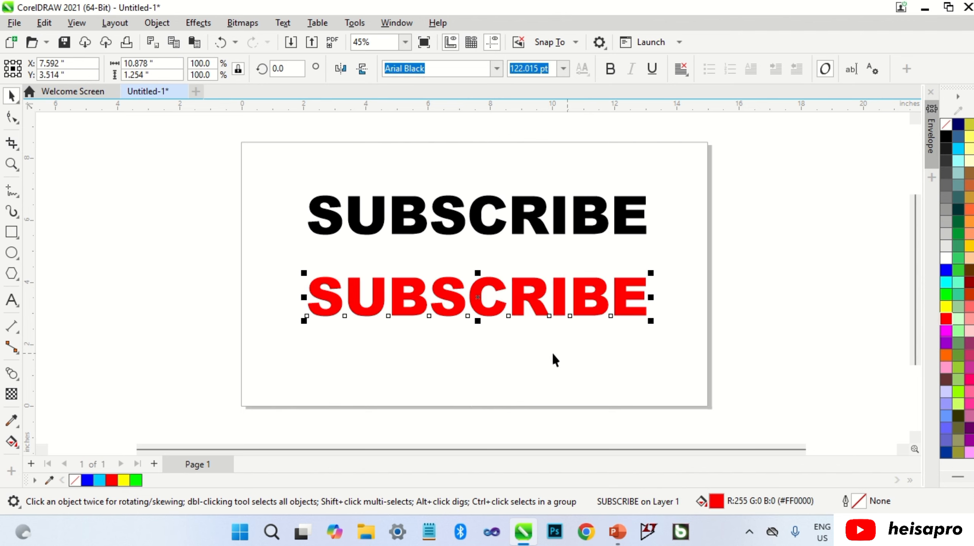
- Blend the black and red SUBSCRIBE texts together with the Blend tool
{"action": "left_click", "coordinate": [12, 373]}
{"action": "left_click_drag", "start_coordinate": [506, 234], "coordinate": [455, 226]}
{"action": "key", "text": "space"}
{"action": "left_click", "coordinate": [482, 330]}
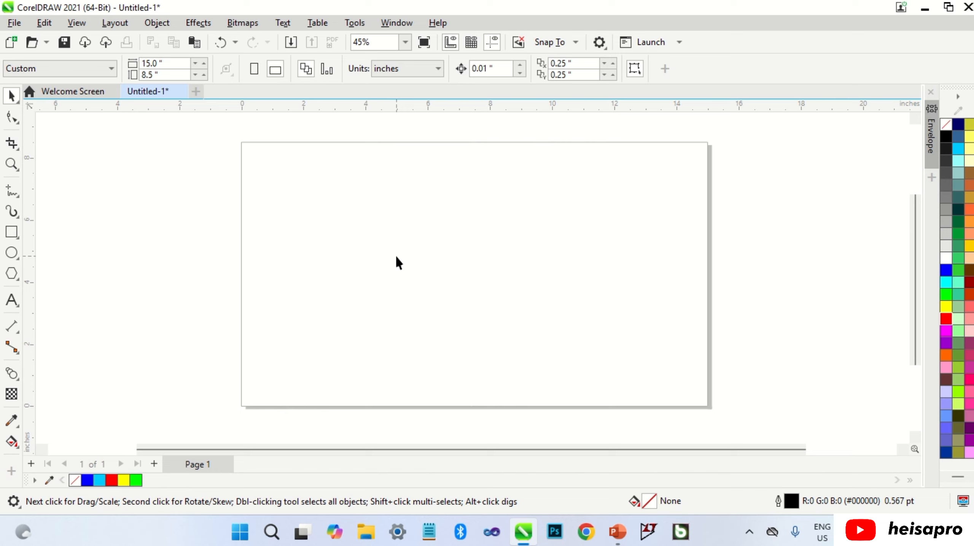
- Draw a wide rectangle near the middle of the empty page and deselect it
{"action": "left_click", "coordinate": [11, 232]}
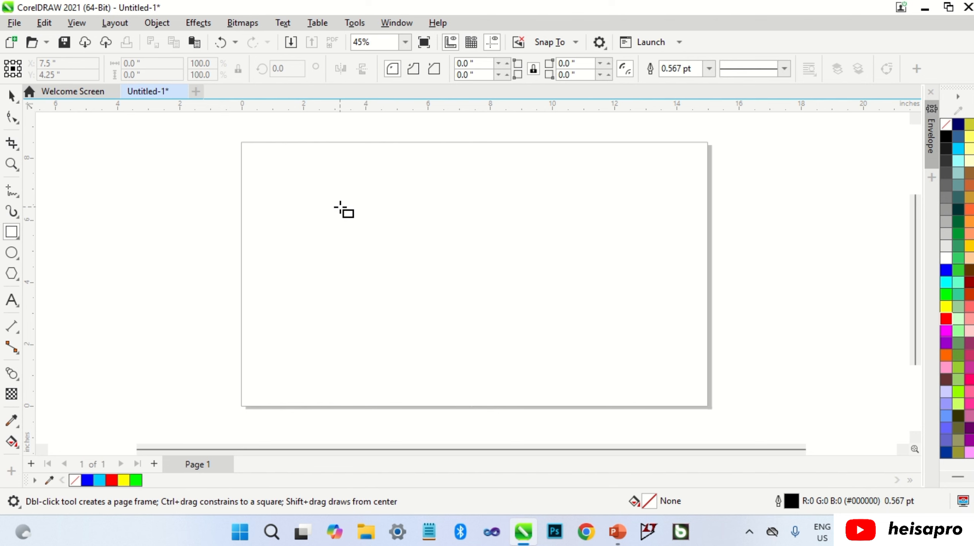
{"action": "left_click_drag", "start_coordinate": [340, 207], "coordinate": [579, 334]}
{"action": "key", "text": "space"}
{"action": "left_click", "coordinate": [611, 250]}
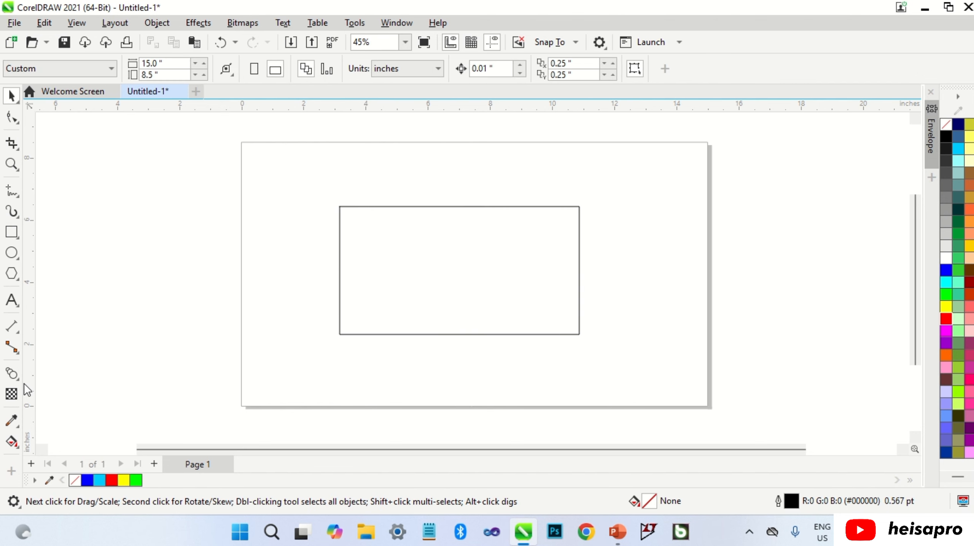
- Apply an envelope to the rectangle, try removing its top-middle node, and undo the removal
{"action": "left_click", "coordinate": [15, 377]}
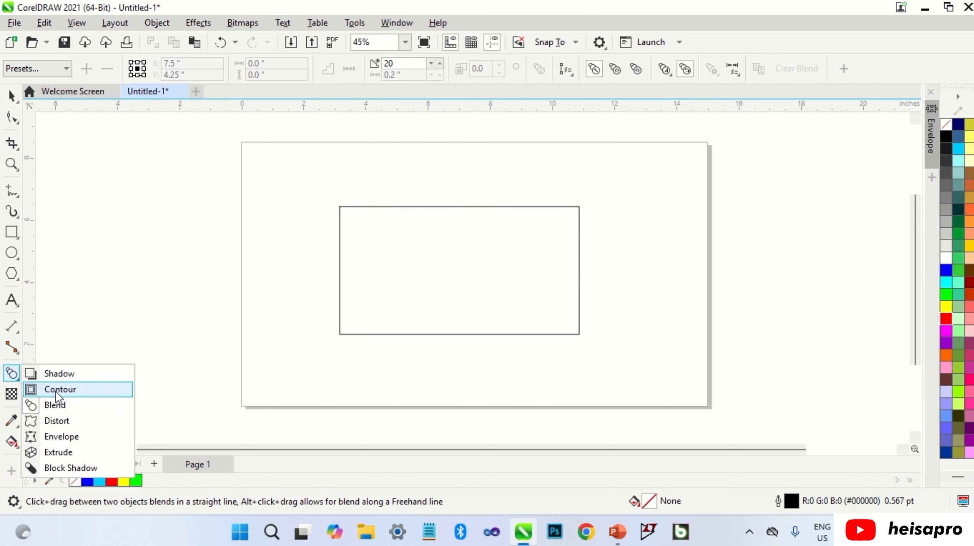
{"action": "left_click", "coordinate": [65, 437]}
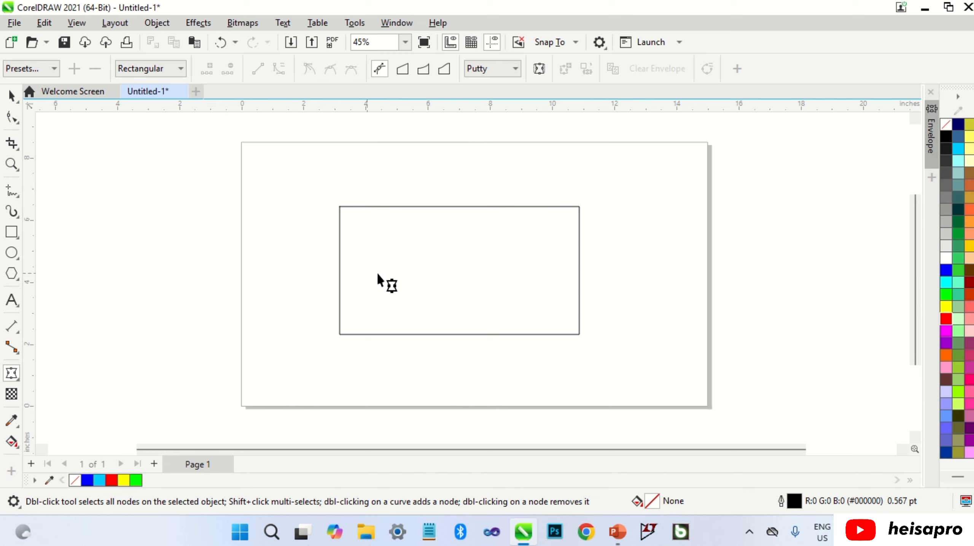
{"action": "left_click", "coordinate": [426, 271]}
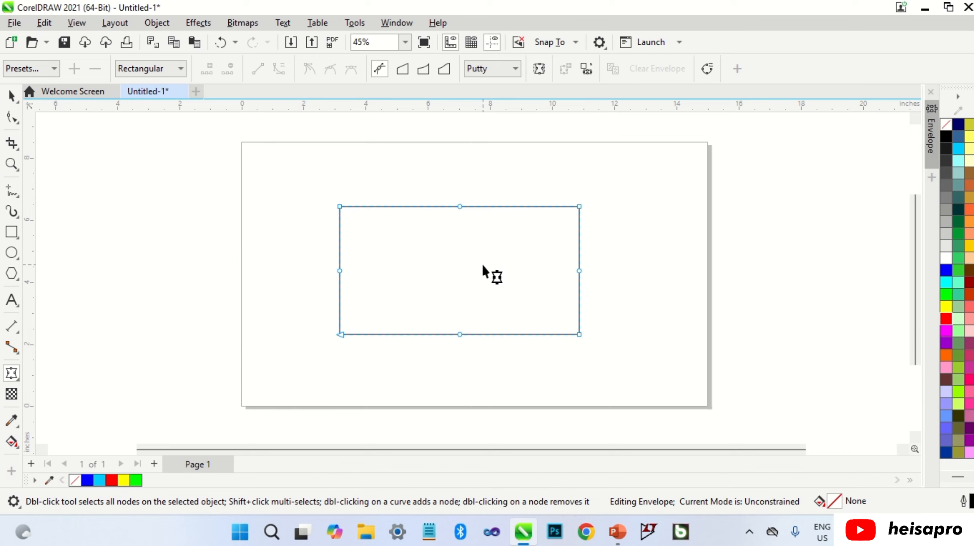
{"action": "double_click", "coordinate": [459, 209]}
{"action": "key", "text": "ctrl+z"}
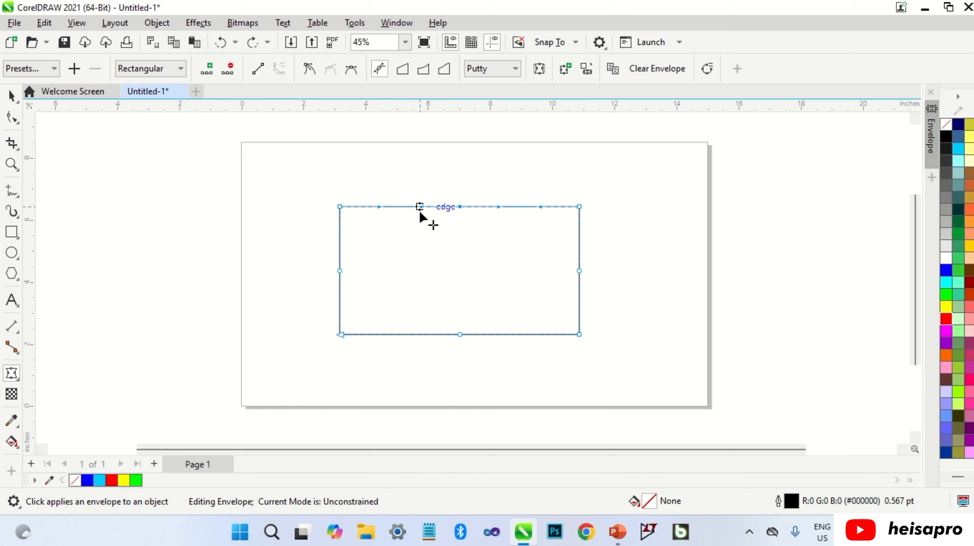
- Bend the rectangle's top and right edges into waves by adjusting the envelope nodes' curve handles
{"action": "left_click_drag", "start_coordinate": [421, 212], "coordinate": [423, 251]}
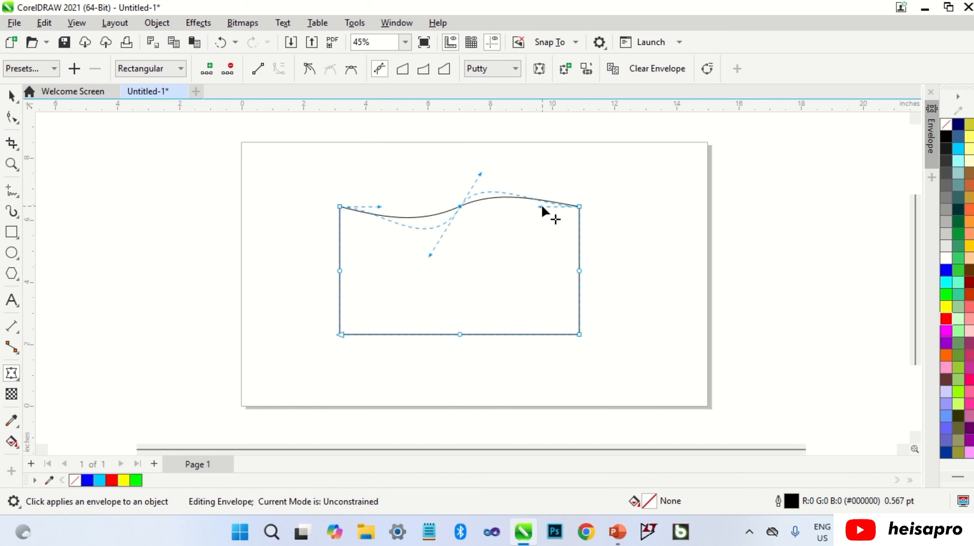
{"action": "left_click_drag", "start_coordinate": [540, 204], "coordinate": [524, 252]}
{"action": "left_click", "coordinate": [580, 273]}
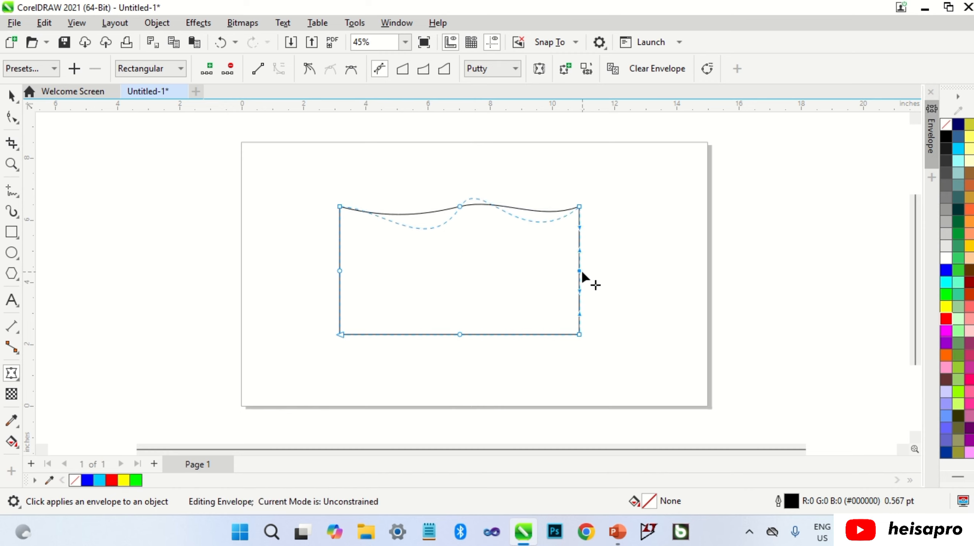
{"action": "left_click_drag", "start_coordinate": [581, 295], "coordinate": [539, 290]}
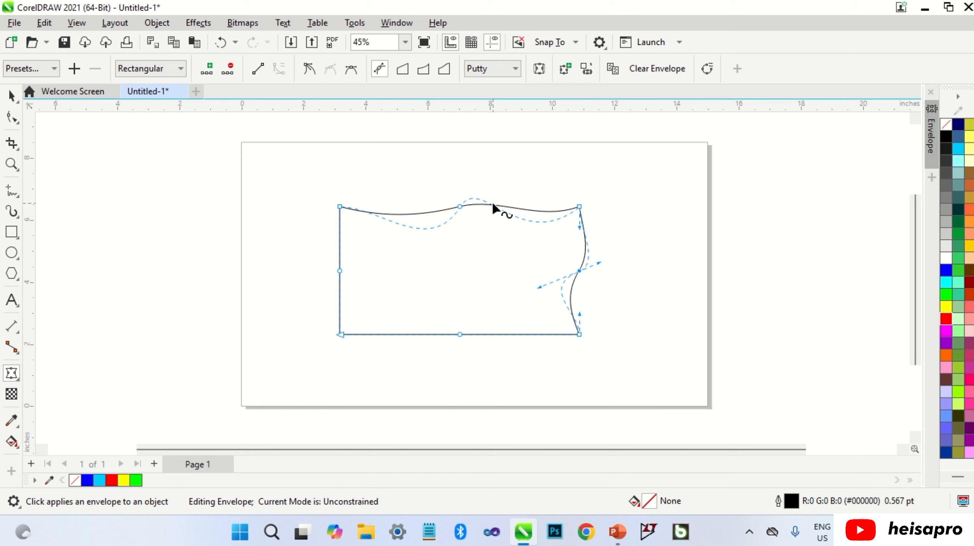
- Replace the envelope's top-middle node with one further right and convert the segment beside it to a line
{"action": "left_click", "coordinate": [492, 208]}
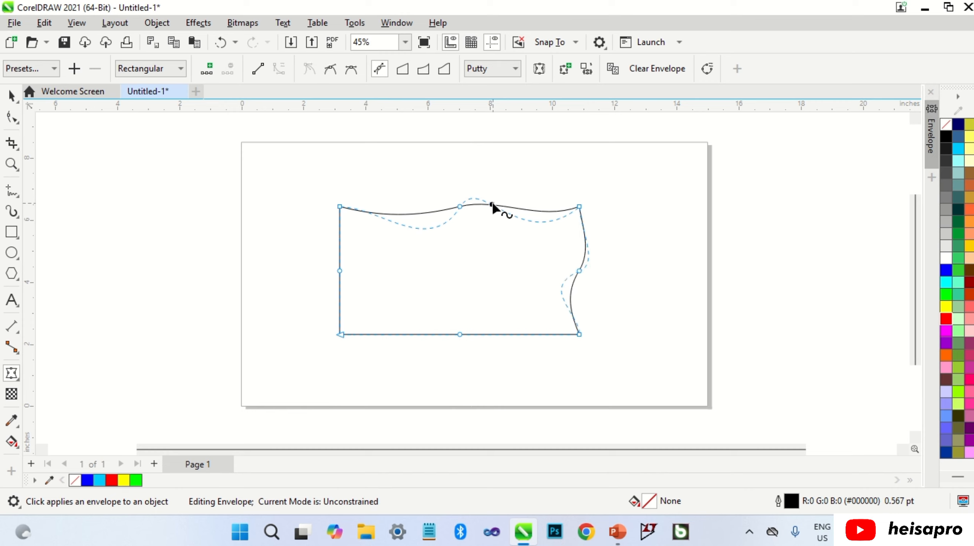
{"action": "double_click", "coordinate": [460, 207]}
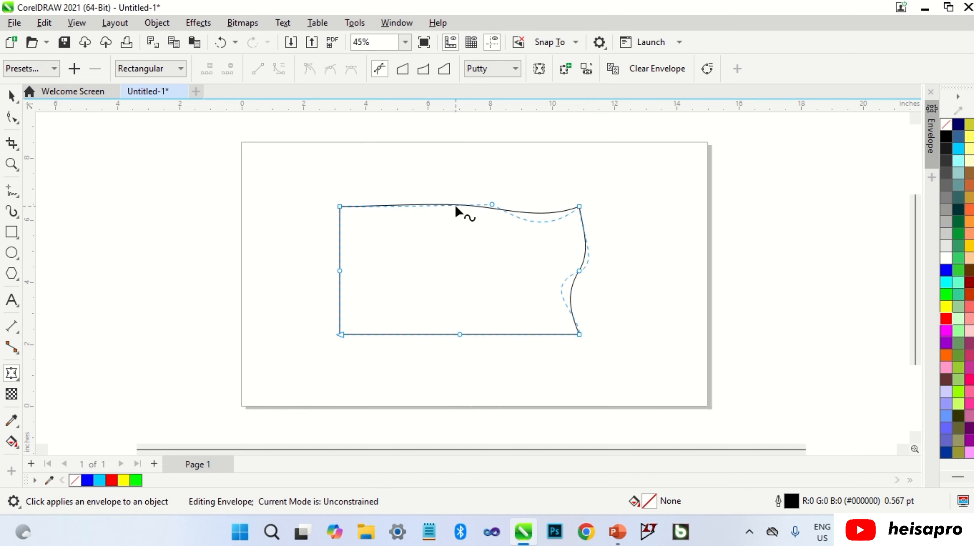
{"action": "left_click", "coordinate": [455, 205]}
{"action": "right_click", "coordinate": [454, 206]}
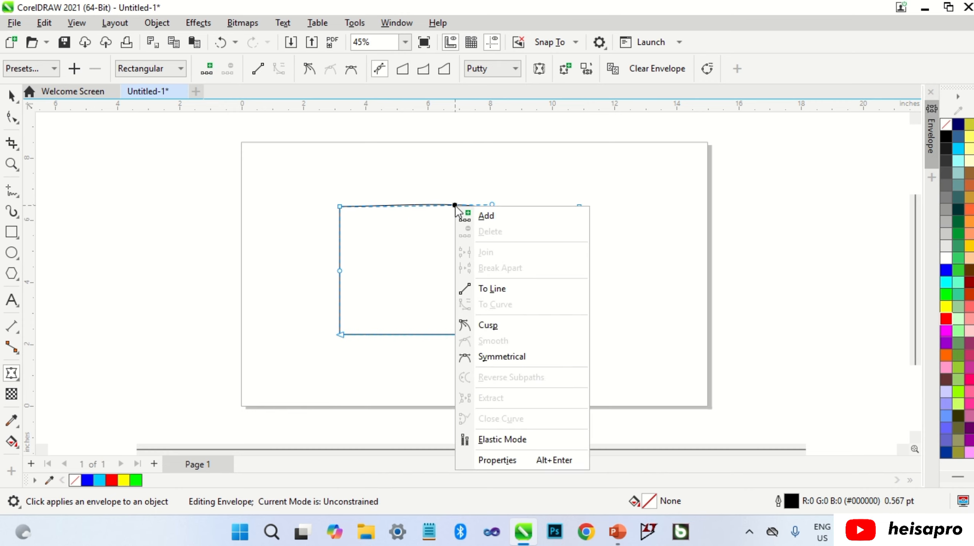
{"action": "left_click", "coordinate": [503, 289]}
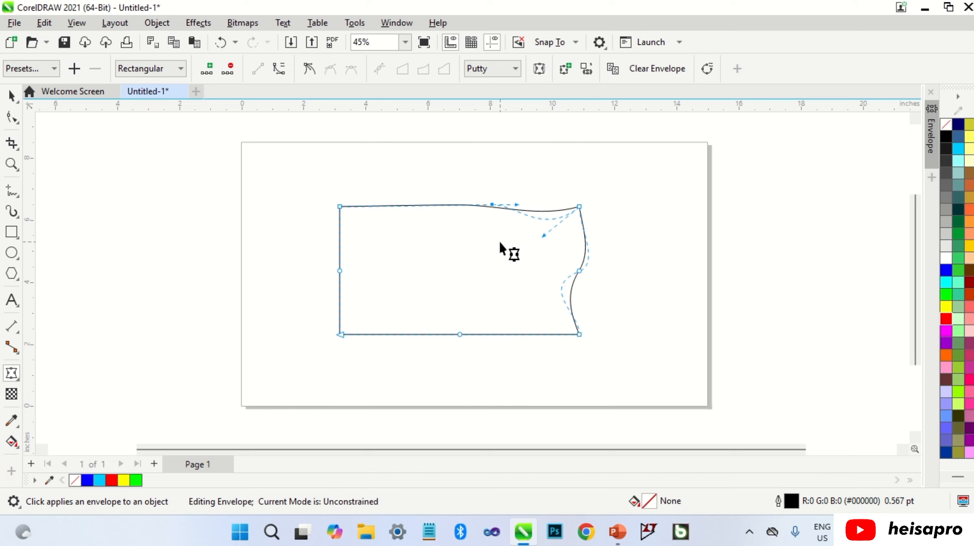
- Convert the envelope segment at the left-middle node to a line and move the rectangle's top-left corner inward
{"action": "left_click", "coordinate": [340, 271]}
{"action": "right_click", "coordinate": [340, 269]}
{"action": "left_click", "coordinate": [389, 86]}
{"action": "left_click_drag", "start_coordinate": [340, 206], "coordinate": [376, 207]}
{"action": "key", "text": "space"}
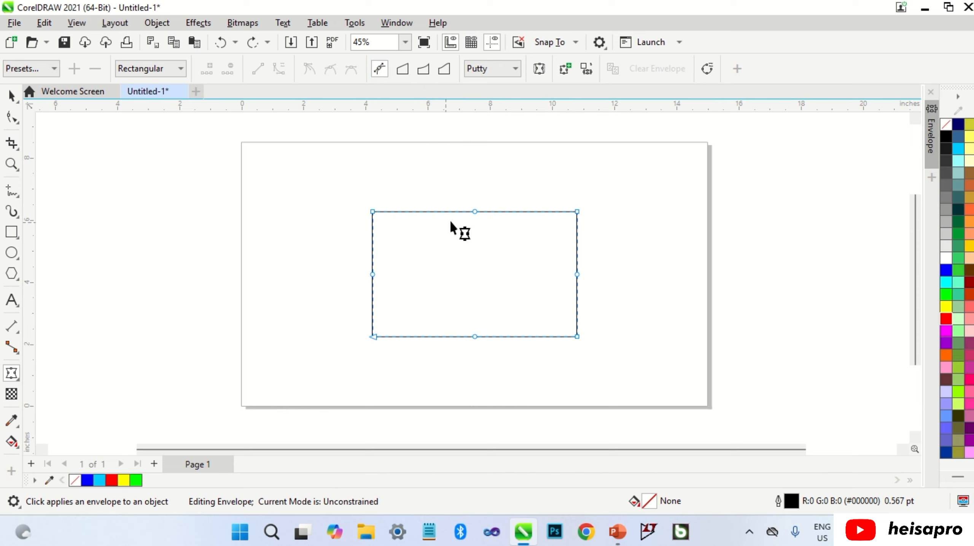
- Raise the envelope's top-middle node into an arch, add a node on each side, and delete the middle one
{"action": "left_click_drag", "start_coordinate": [475, 211], "coordinate": [478, 187]}
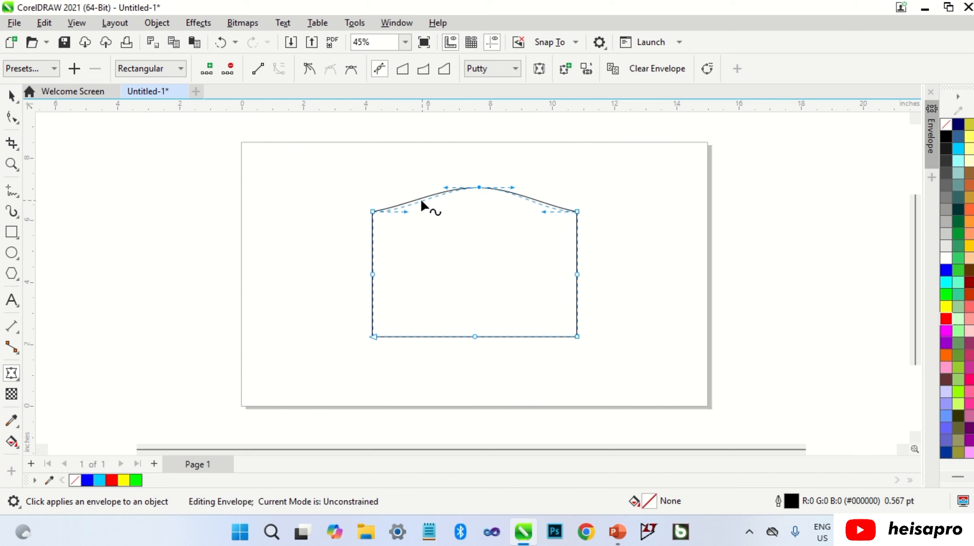
{"action": "double_click", "coordinate": [421, 201]}
{"action": "double_click", "coordinate": [527, 199]}
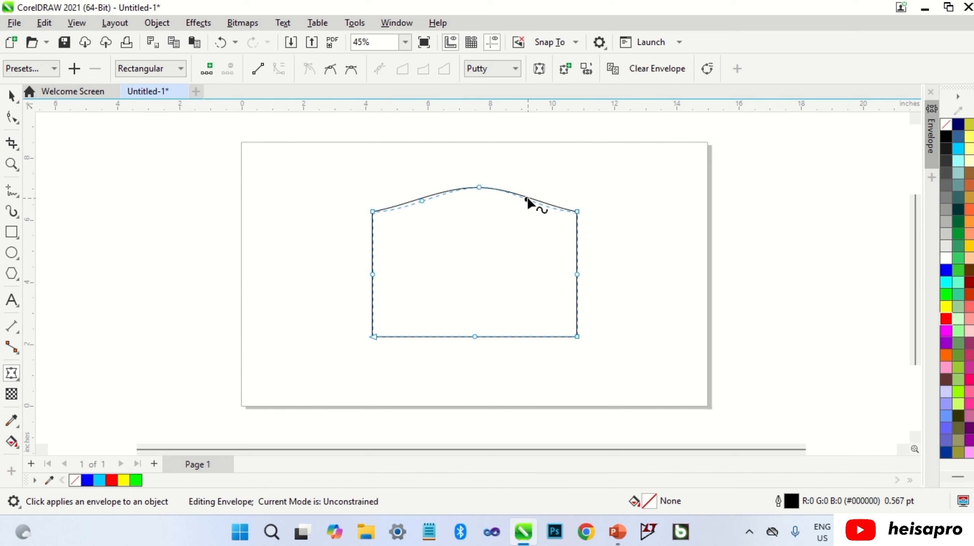
{"action": "double_click", "coordinate": [479, 188]}
- Pull the envelope's right, bottom and left middle nodes inward to curve those three edges
{"action": "left_click_drag", "start_coordinate": [577, 274], "coordinate": [542, 268]}
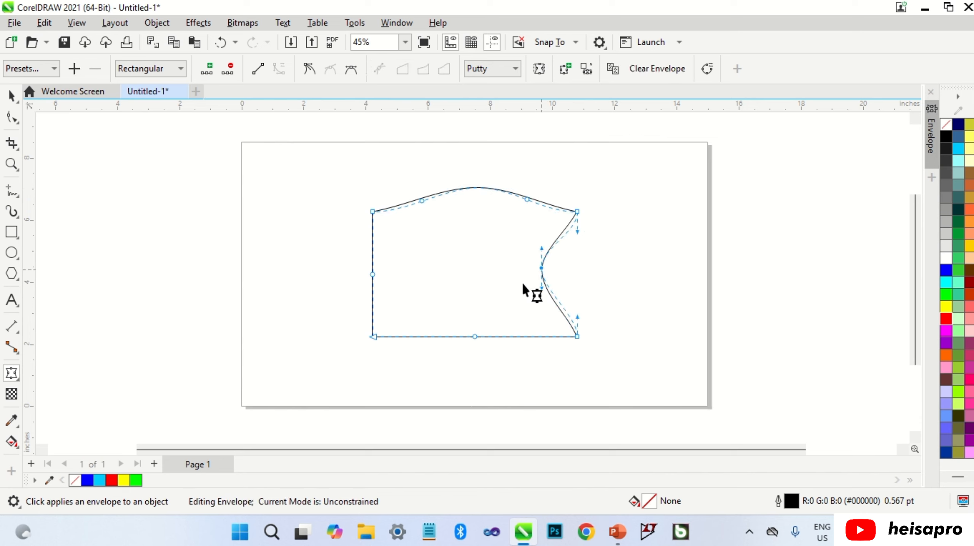
{"action": "left_click_drag", "start_coordinate": [475, 337], "coordinate": [475, 318]}
{"action": "left_click_drag", "start_coordinate": [372, 275], "coordinate": [396, 268]}
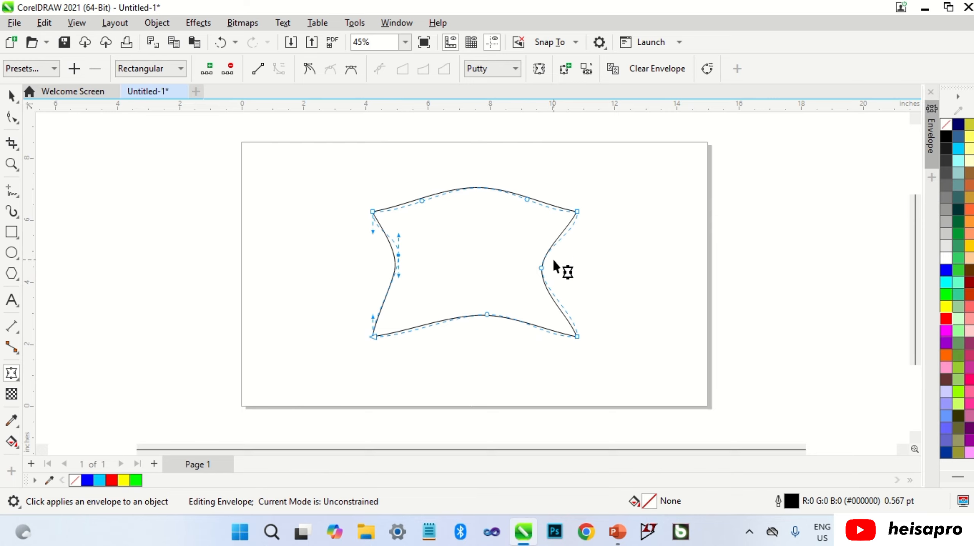
- In Straight Line mode, raise the envelope's top-middle node and pull the right, bottom and left middle nodes inward
{"action": "key", "text": "space"}
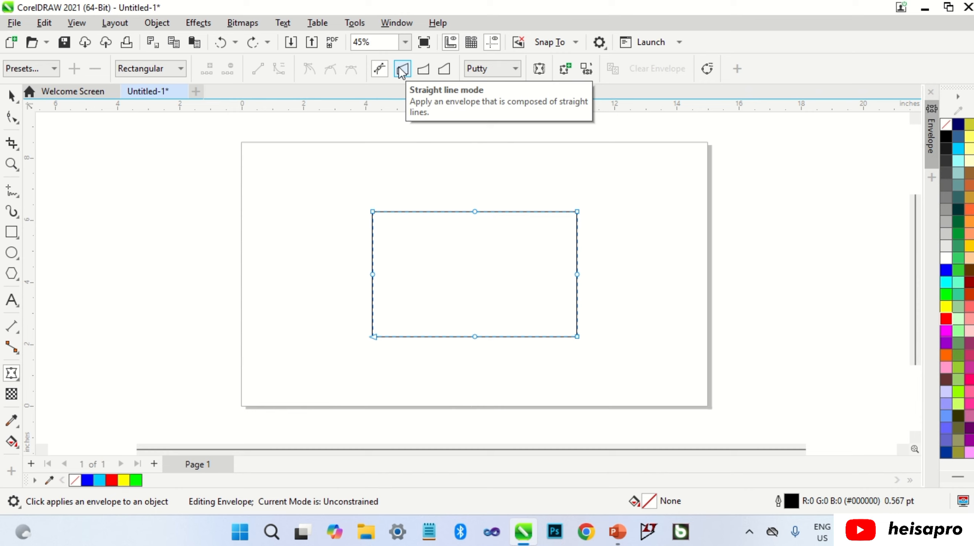
{"action": "left_click", "coordinate": [401, 70]}
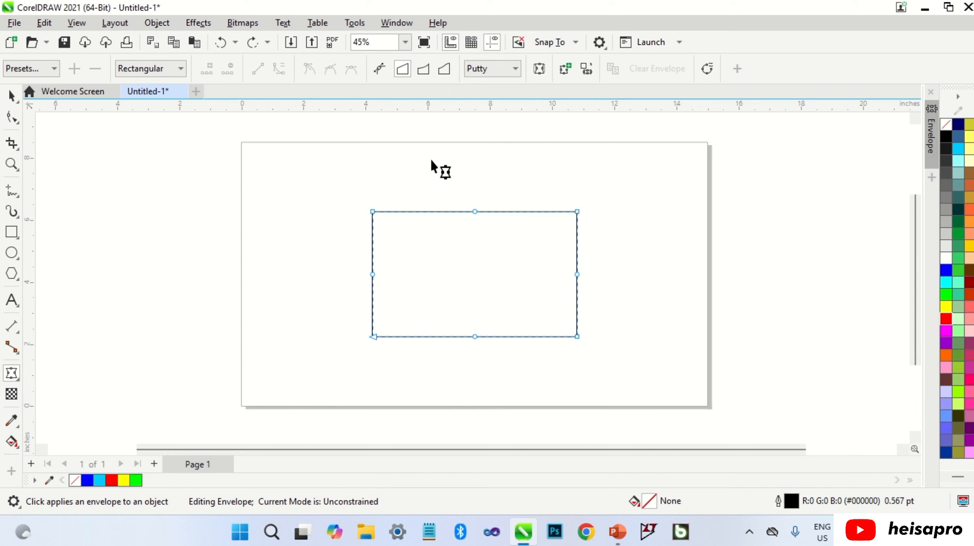
{"action": "left_click_drag", "start_coordinate": [475, 212], "coordinate": [475, 181]}
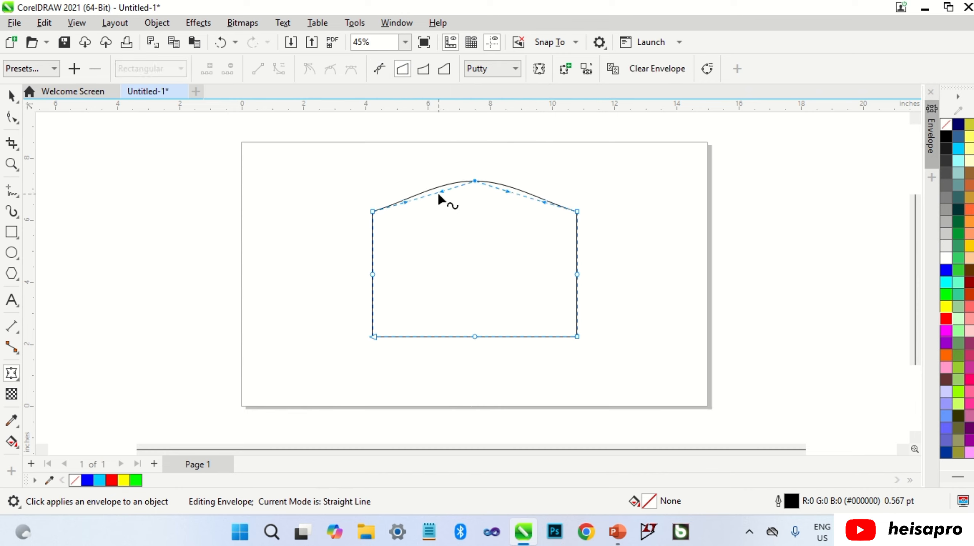
{"action": "left_click", "coordinate": [450, 214]}
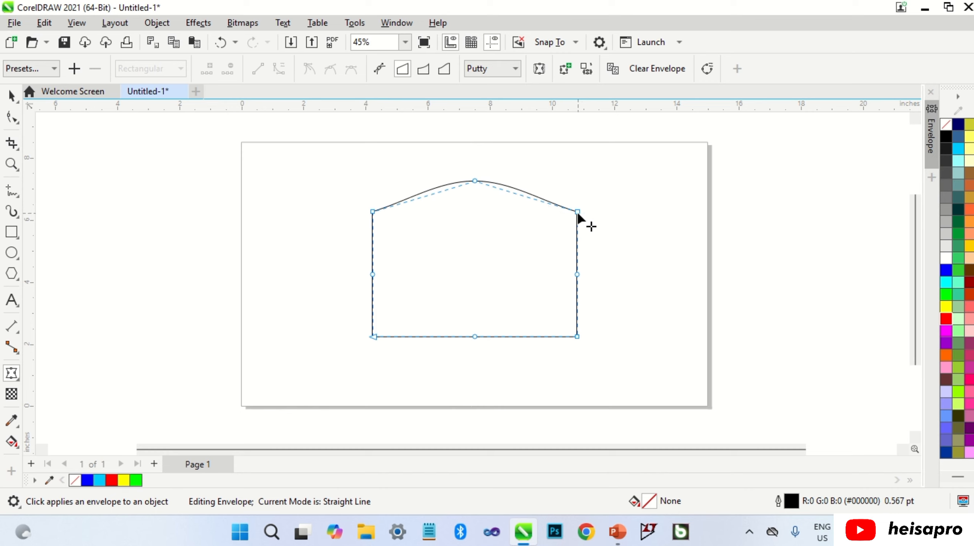
{"action": "left_click_drag", "start_coordinate": [577, 275], "coordinate": [539, 274]}
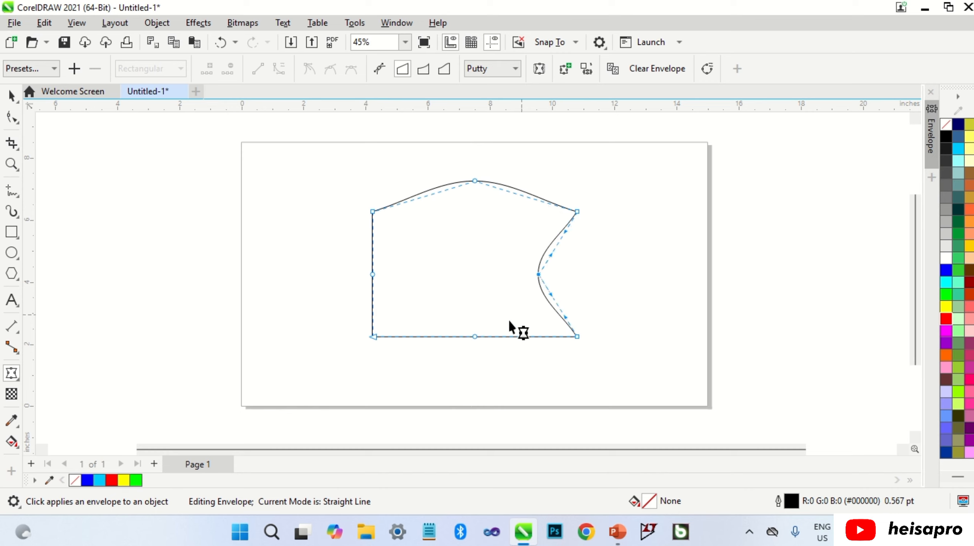
{"action": "left_click_drag", "start_coordinate": [473, 341], "coordinate": [474, 306]}
{"action": "left_click_drag", "start_coordinate": [372, 274], "coordinate": [393, 275]}
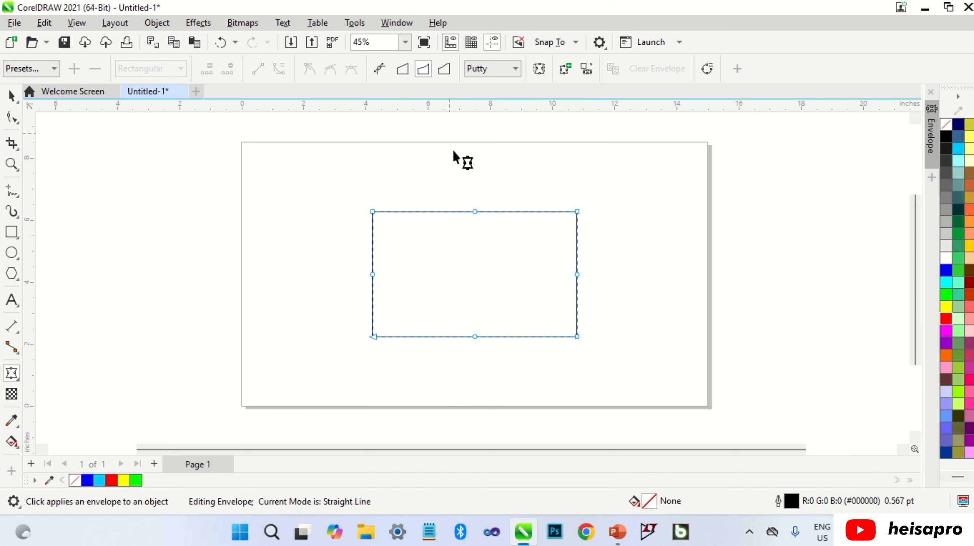
- In Single Arc mode, bow the envelope's top, right and left edges outward and its bottom edge inward
{"action": "left_click_drag", "start_coordinate": [475, 211], "coordinate": [475, 186]}
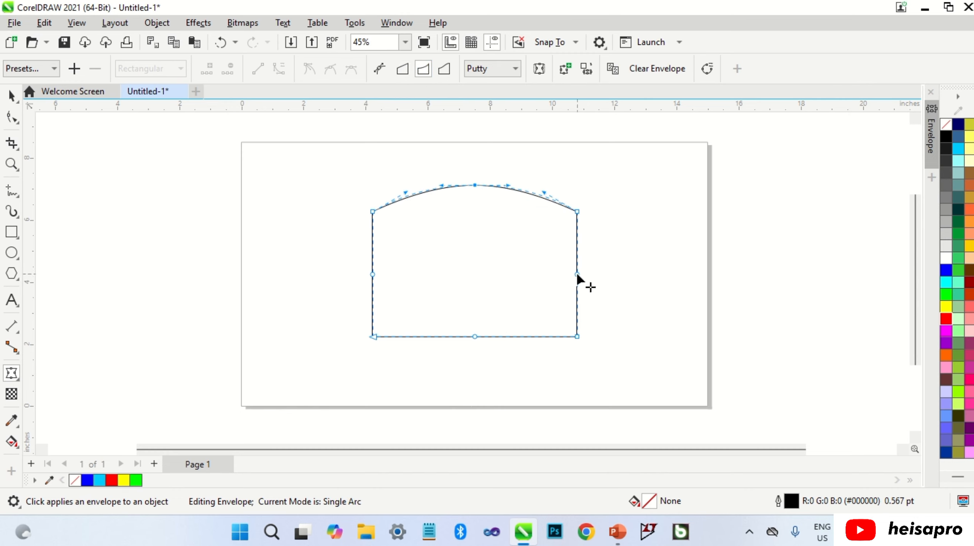
{"action": "left_click_drag", "start_coordinate": [577, 275], "coordinate": [580, 282]}
{"action": "left_click_drag", "start_coordinate": [473, 336], "coordinate": [475, 317]}
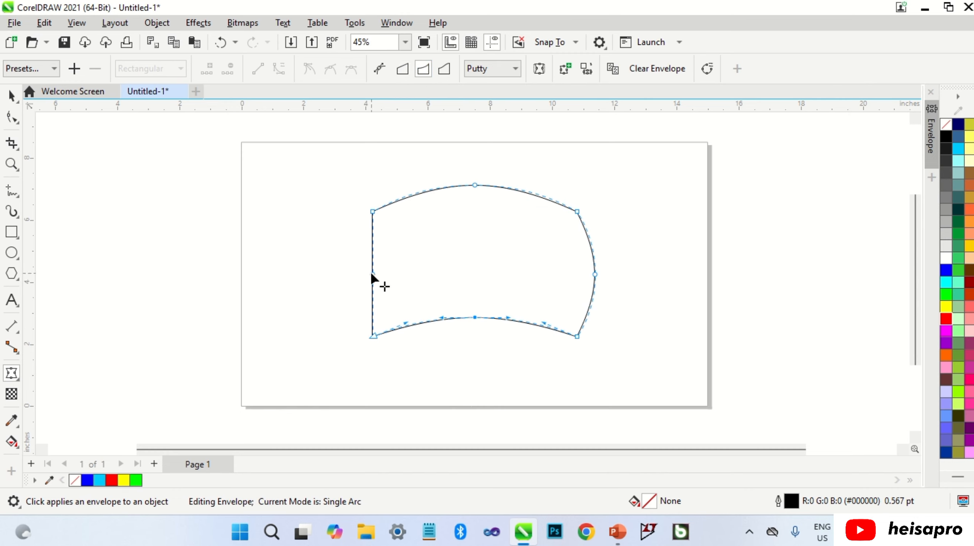
{"action": "left_click_drag", "start_coordinate": [373, 275], "coordinate": [352, 272]}
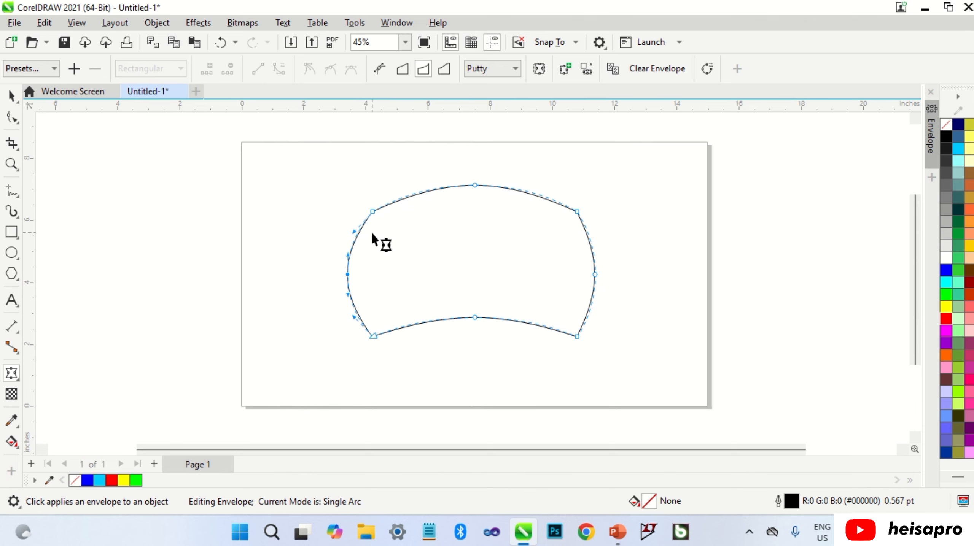
- In Double Arc mode, pull the envelope's top, right and bottom middle nodes inward
{"action": "left_click", "coordinate": [443, 69]}
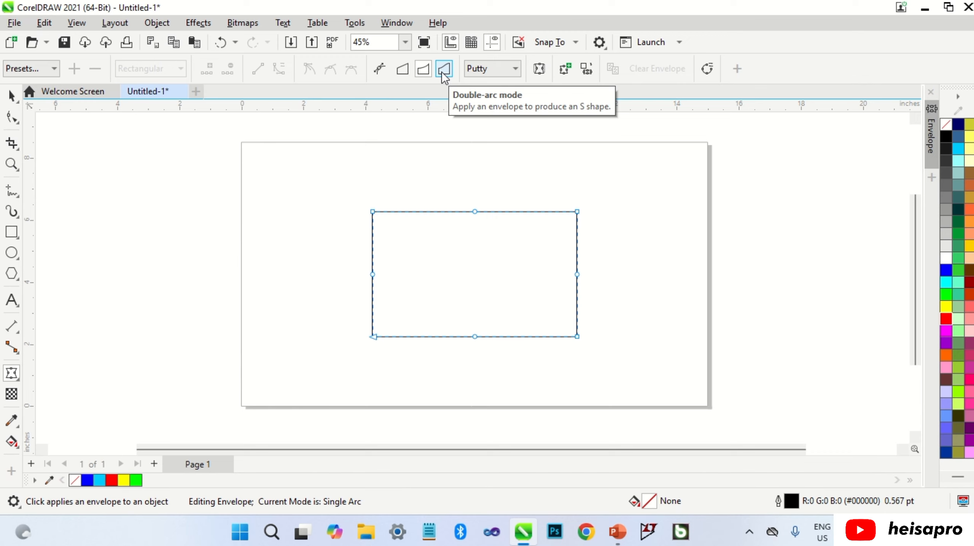
{"action": "left_click_drag", "start_coordinate": [477, 213], "coordinate": [475, 245]}
{"action": "left_click_drag", "start_coordinate": [577, 274], "coordinate": [552, 276]}
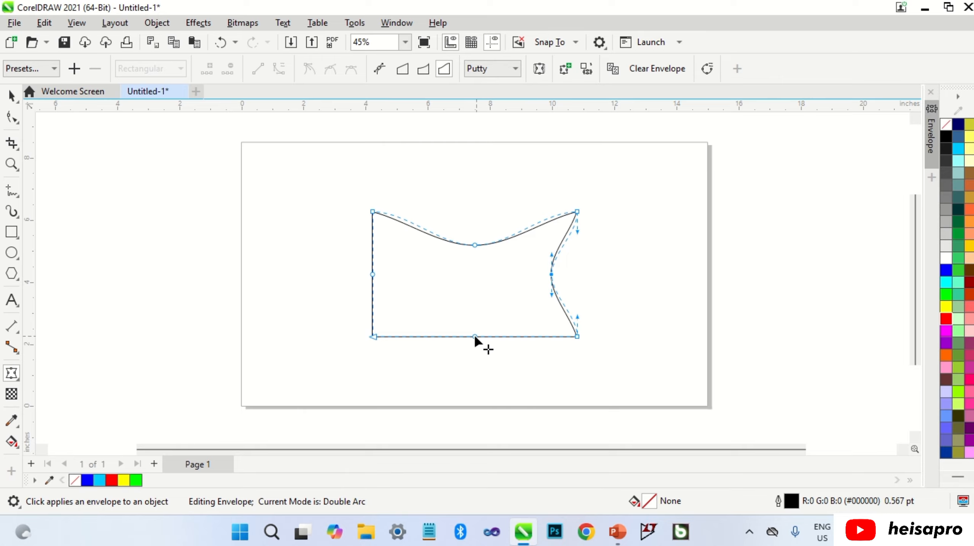
{"action": "left_click_drag", "start_coordinate": [475, 337], "coordinate": [475, 313]}
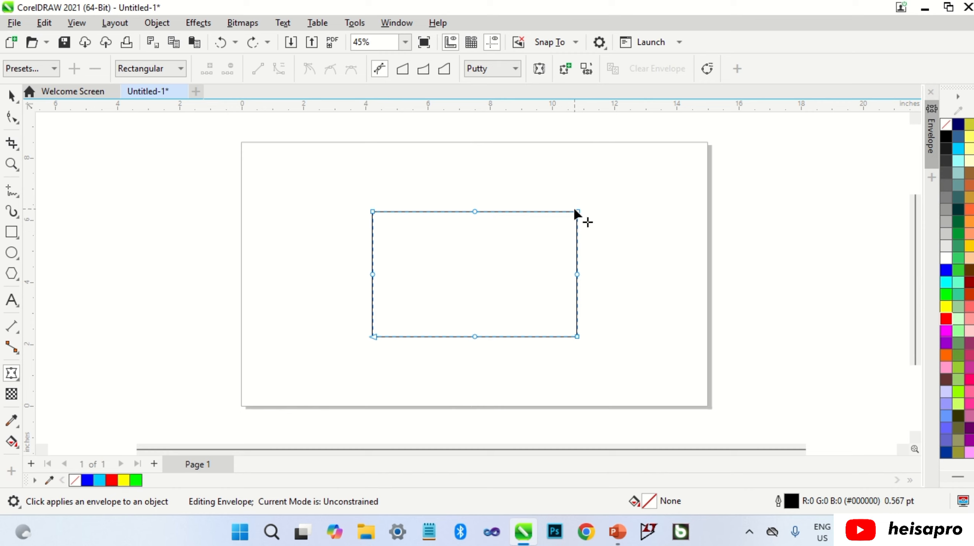
- In Unconstrained mode with Putty mapping, move the envelope's top-right and bottom-left corner nodes inward
{"action": "left_click_drag", "start_coordinate": [576, 212], "coordinate": [535, 244]}
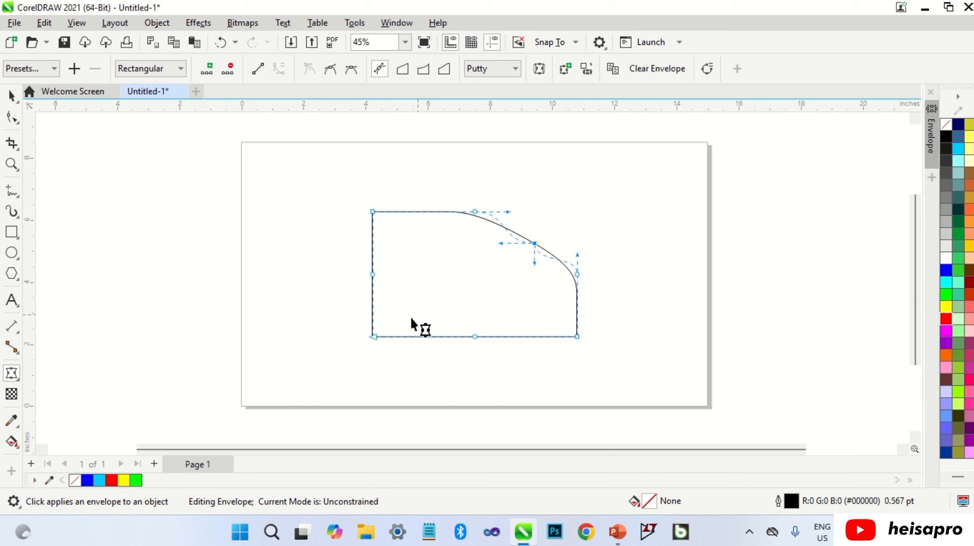
{"action": "left_click_drag", "start_coordinate": [371, 337], "coordinate": [404, 319]}
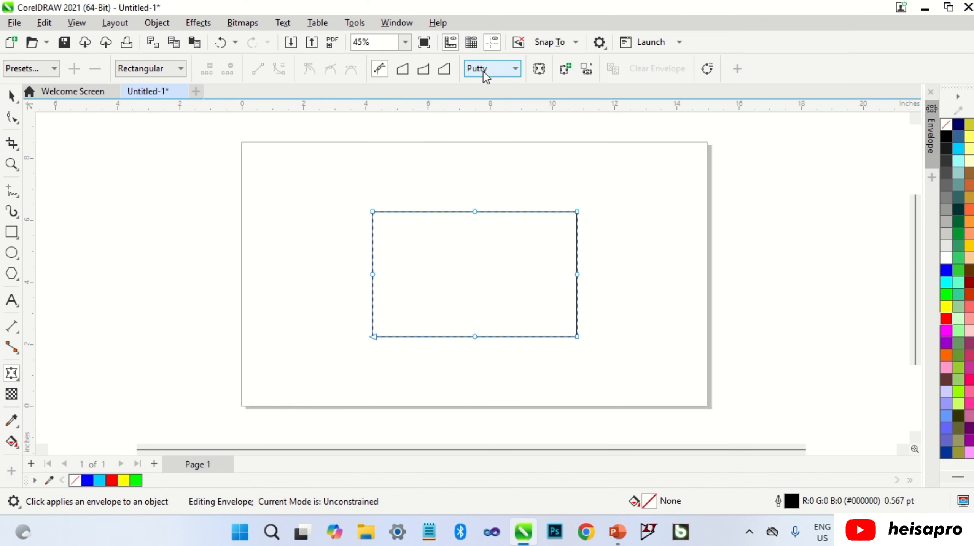
- With Horizontal mapping, pull the envelope's top and bottom middle nodes inward and its right and left middle nodes outward
{"action": "left_click", "coordinate": [484, 72]}
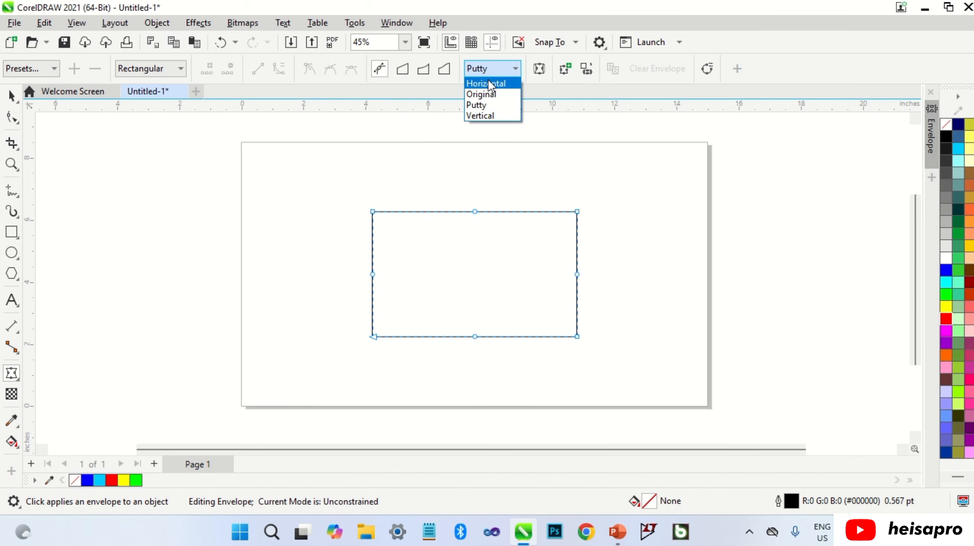
{"action": "left_click", "coordinate": [489, 80]}
{"action": "left_click_drag", "start_coordinate": [475, 212], "coordinate": [475, 245]}
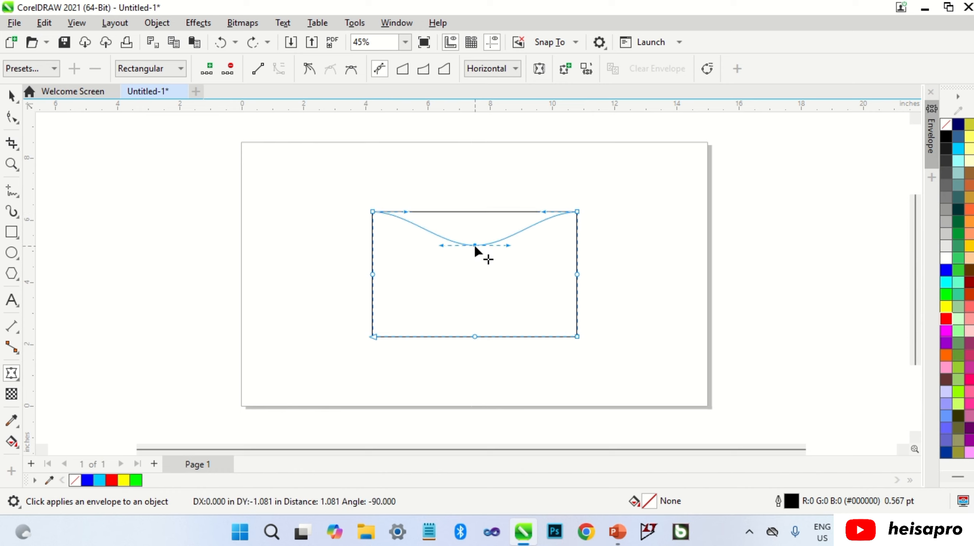
{"action": "left_click_drag", "start_coordinate": [475, 337], "coordinate": [475, 313]}
{"action": "left_click_drag", "start_coordinate": [578, 275], "coordinate": [593, 273]}
{"action": "left_click_drag", "start_coordinate": [373, 274], "coordinate": [350, 279]}
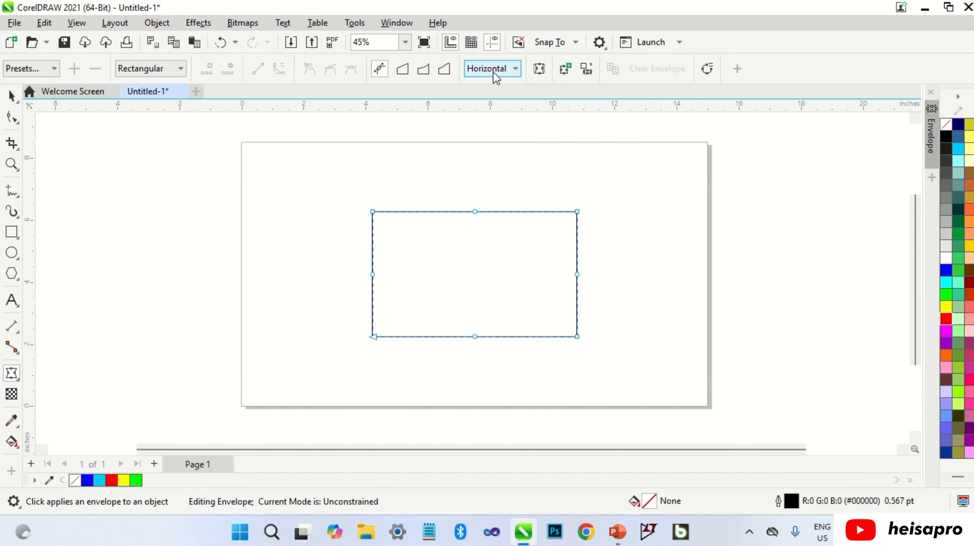
- With Vertical mapping, pull the envelope's right and left middle nodes inward and its bottom and top middle nodes outward
{"action": "left_click", "coordinate": [493, 72]}
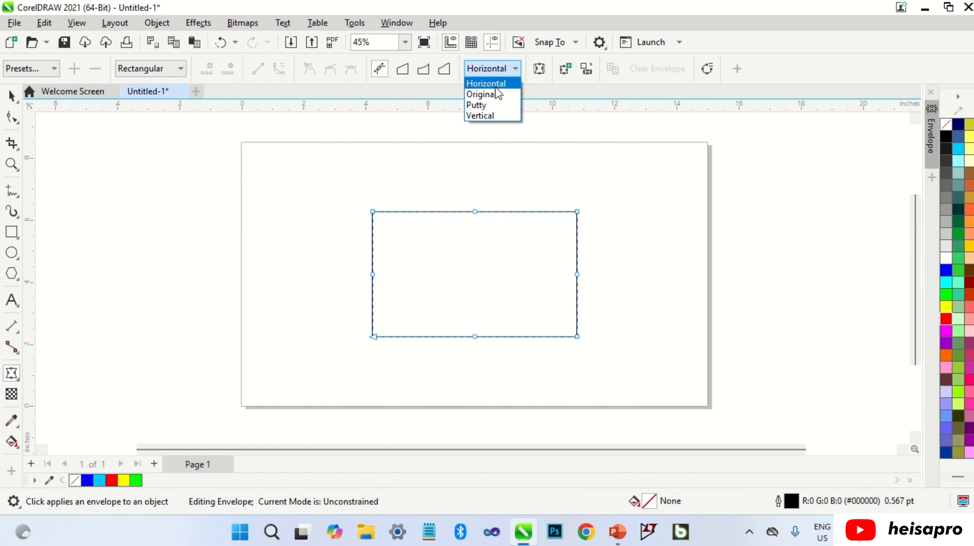
{"action": "left_click", "coordinate": [499, 116]}
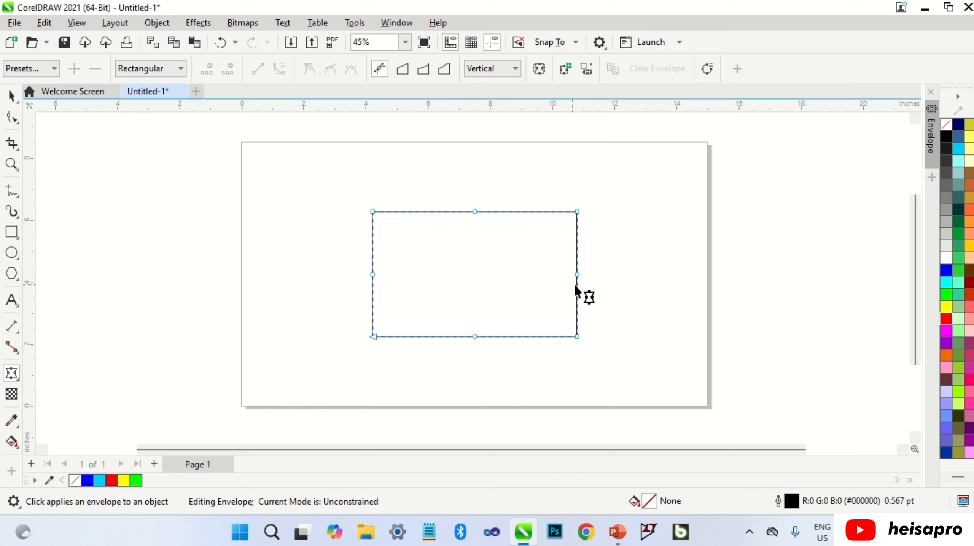
{"action": "left_click_drag", "start_coordinate": [578, 274], "coordinate": [548, 278]}
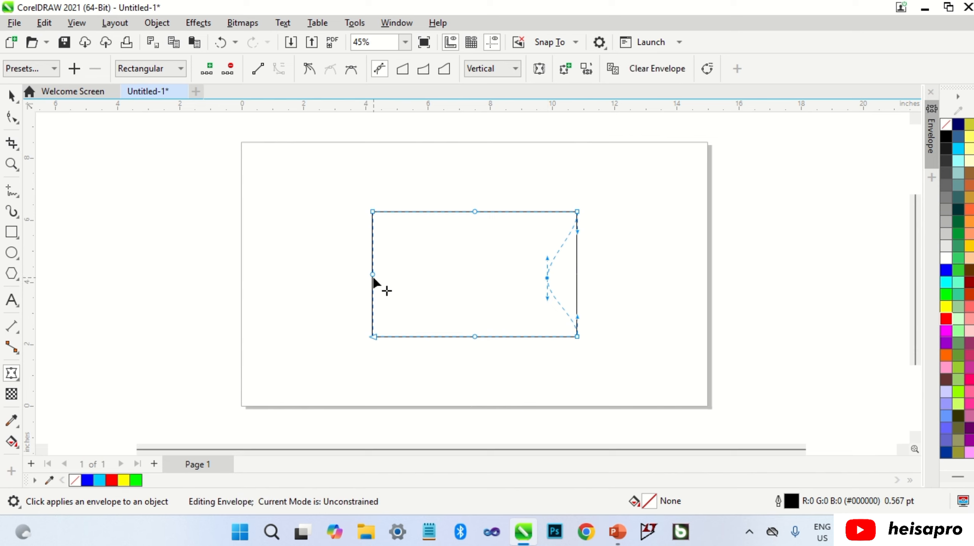
{"action": "left_click_drag", "start_coordinate": [372, 274], "coordinate": [404, 272]}
{"action": "left_click_drag", "start_coordinate": [474, 337], "coordinate": [474, 359]}
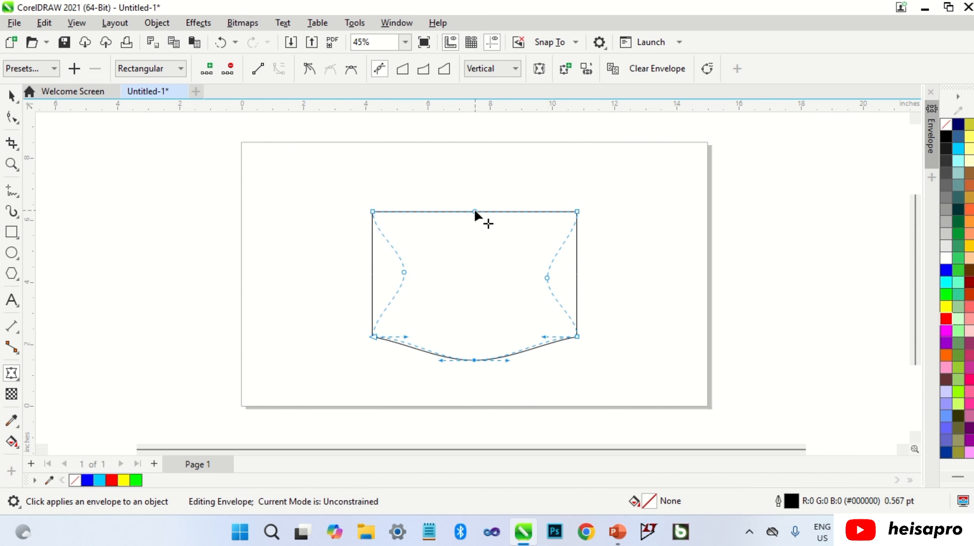
{"action": "left_click_drag", "start_coordinate": [476, 212], "coordinate": [474, 184]}
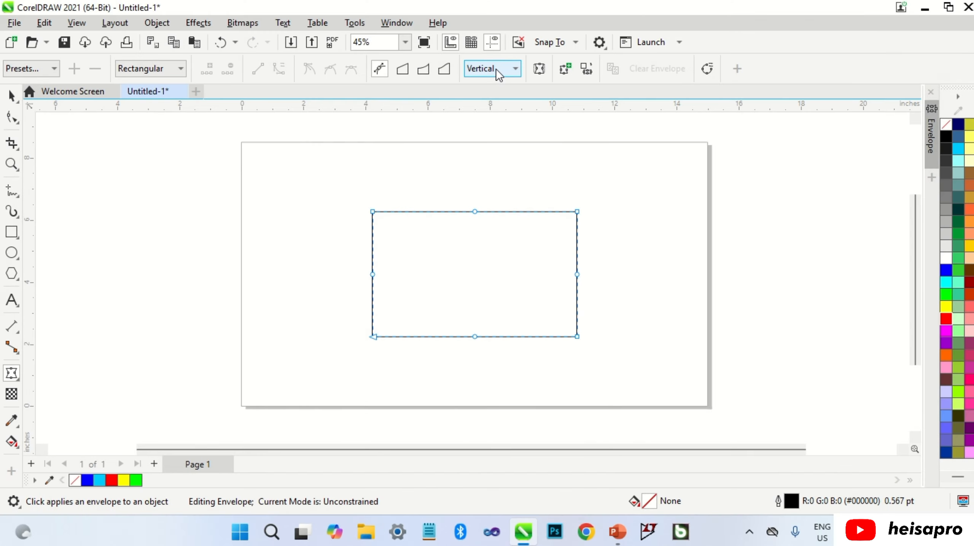
- With Original mapping, move all four corner nodes of the rectangle's envelope inward
{"action": "left_click", "coordinate": [496, 69]}
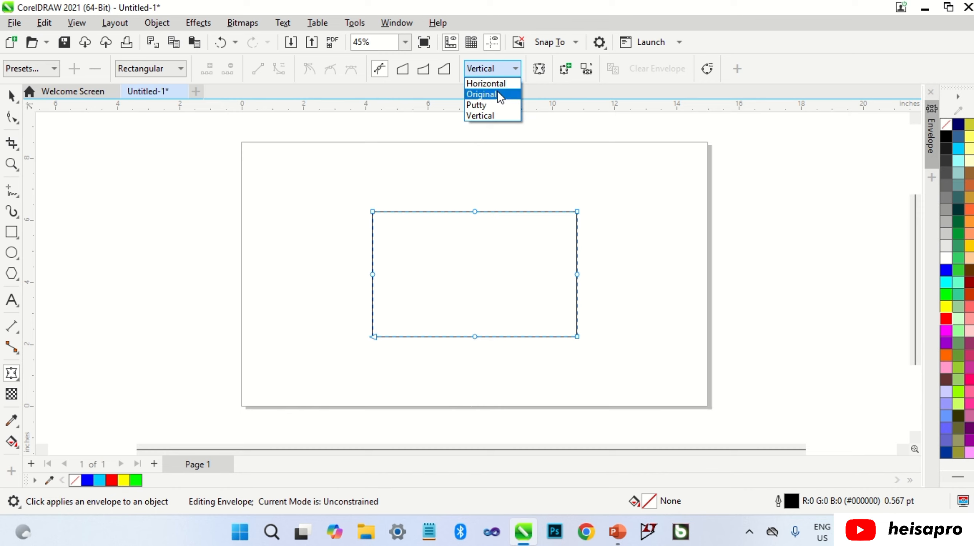
{"action": "left_click", "coordinate": [497, 94]}
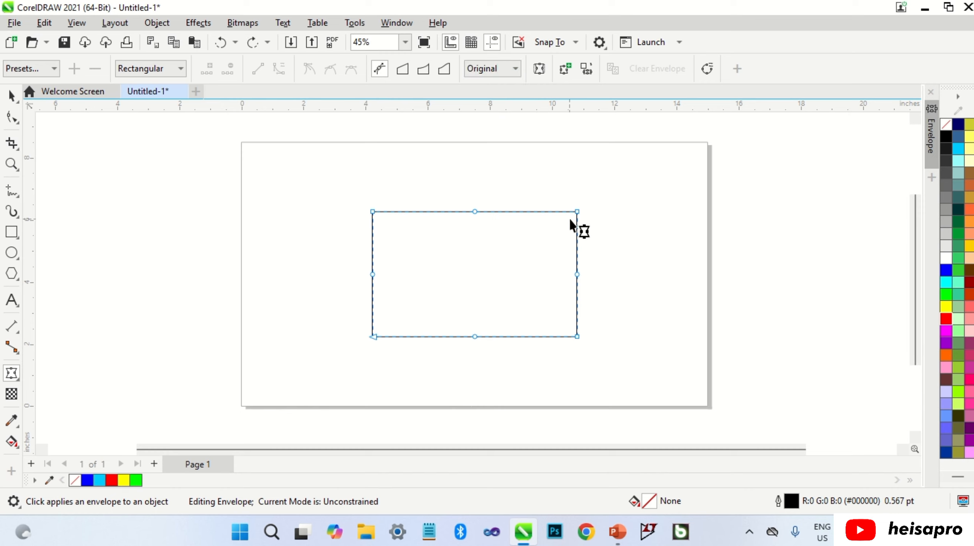
{"action": "left_click_drag", "start_coordinate": [577, 211], "coordinate": [536, 240]}
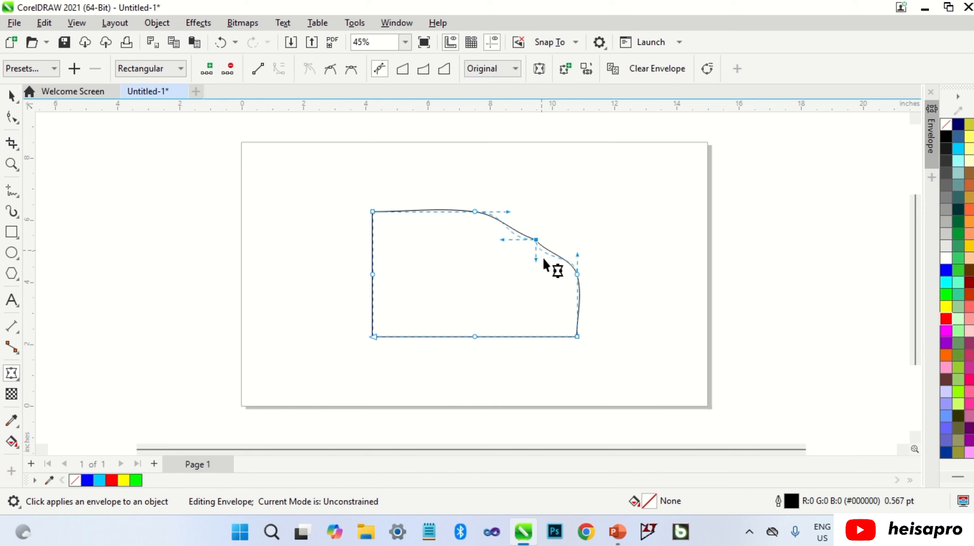
{"action": "left_click_drag", "start_coordinate": [576, 337], "coordinate": [540, 316]}
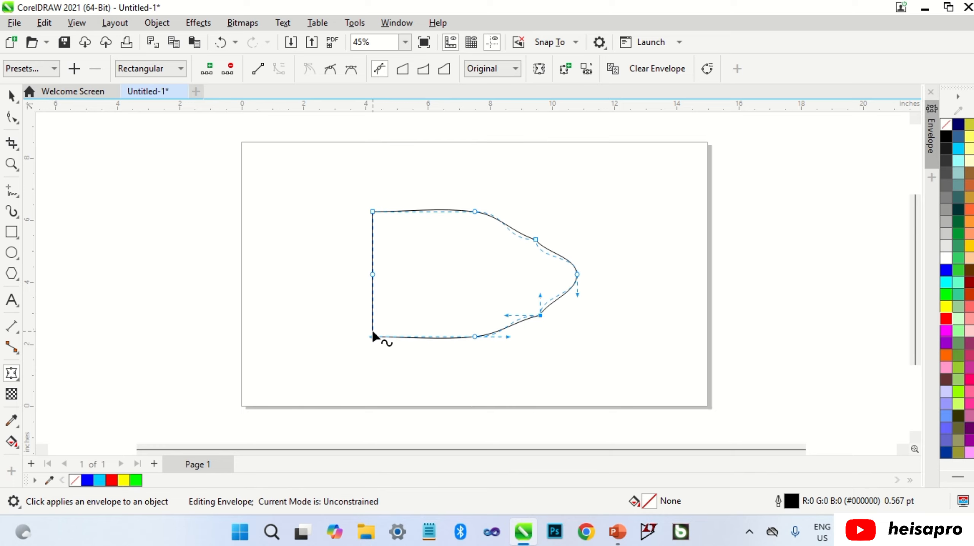
{"action": "left_click_drag", "start_coordinate": [373, 337], "coordinate": [405, 287]}
{"action": "left_click_drag", "start_coordinate": [373, 211], "coordinate": [420, 230]}
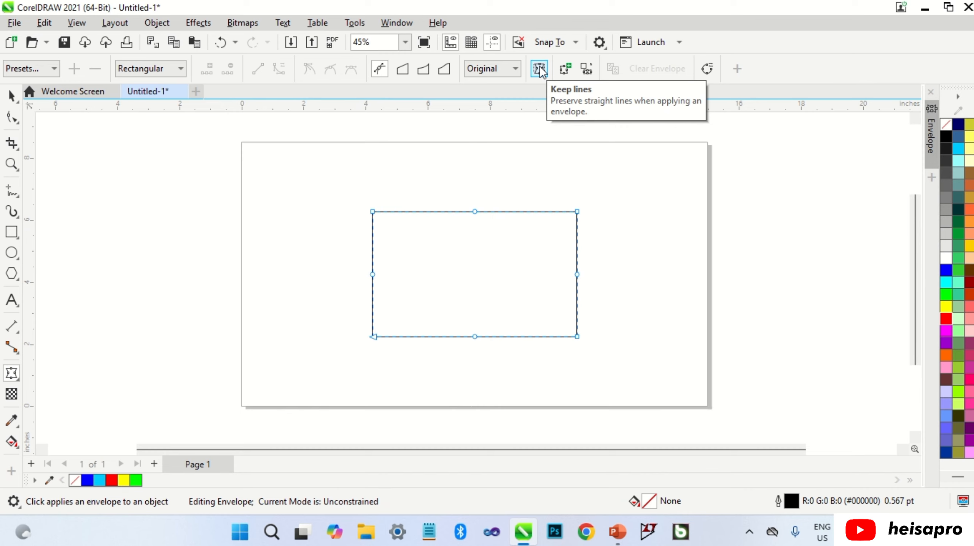
- Move the envelope's two top corner nodes inward with Keep Lines enabled, and clear the envelope from the rectangle
{"action": "left_click", "coordinate": [540, 68]}
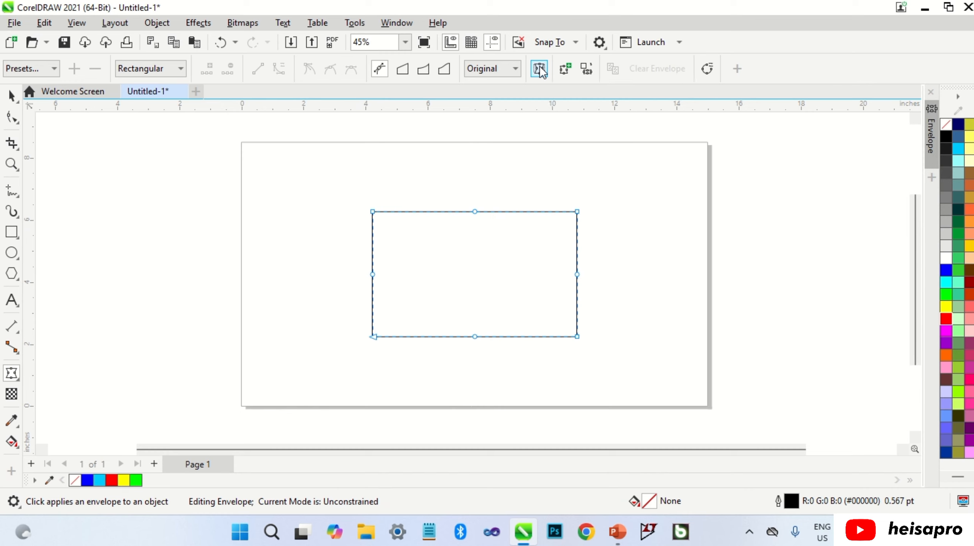
{"action": "left_click_drag", "start_coordinate": [577, 211], "coordinate": [555, 225]}
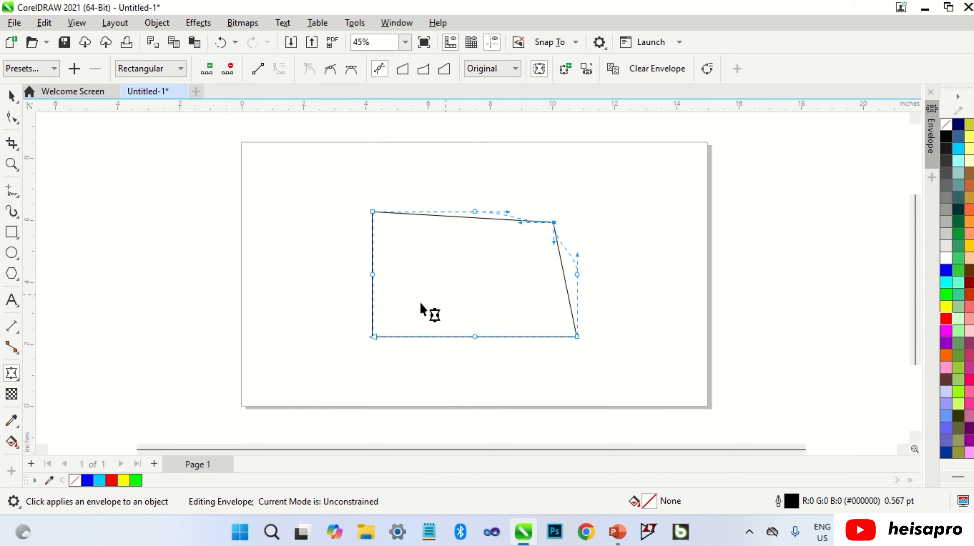
{"action": "left_click_drag", "start_coordinate": [372, 212], "coordinate": [393, 213]}
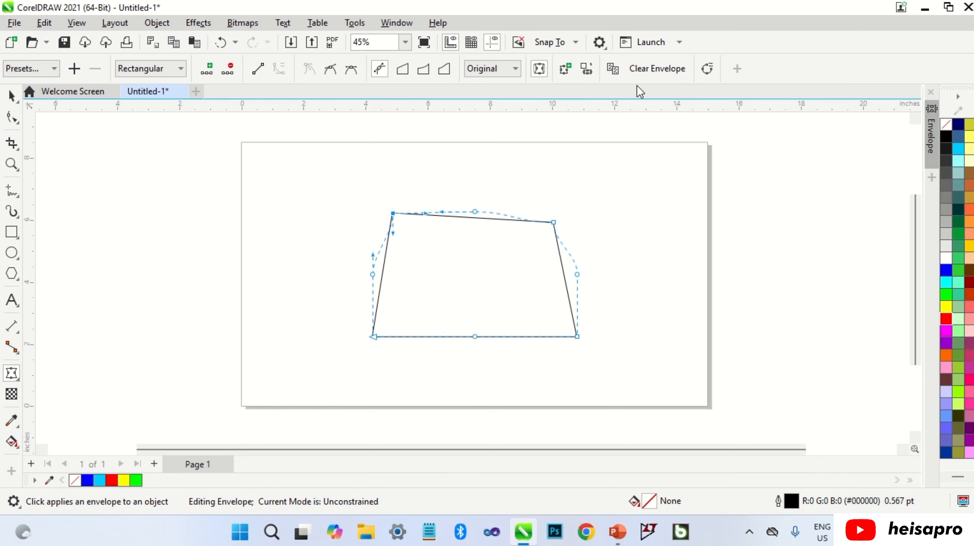
{"action": "left_click", "coordinate": [647, 69]}
{"action": "left_click", "coordinate": [642, 207]}
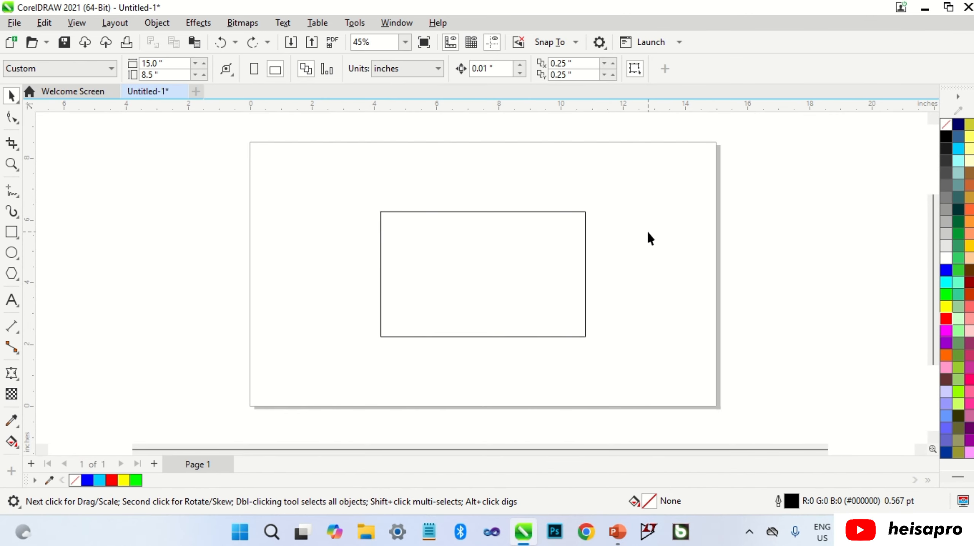
- Display the Envelope docker and select the rectangle
{"action": "left_click", "coordinate": [387, 24]}
{"action": "mouse_move", "coordinate": [503, 214]}
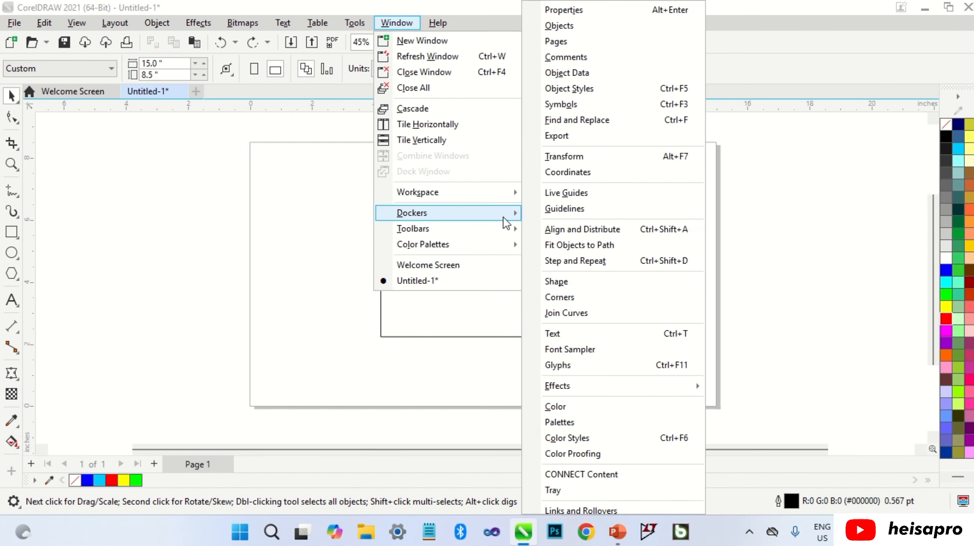
{"action": "mouse_move", "coordinate": [581, 386]}
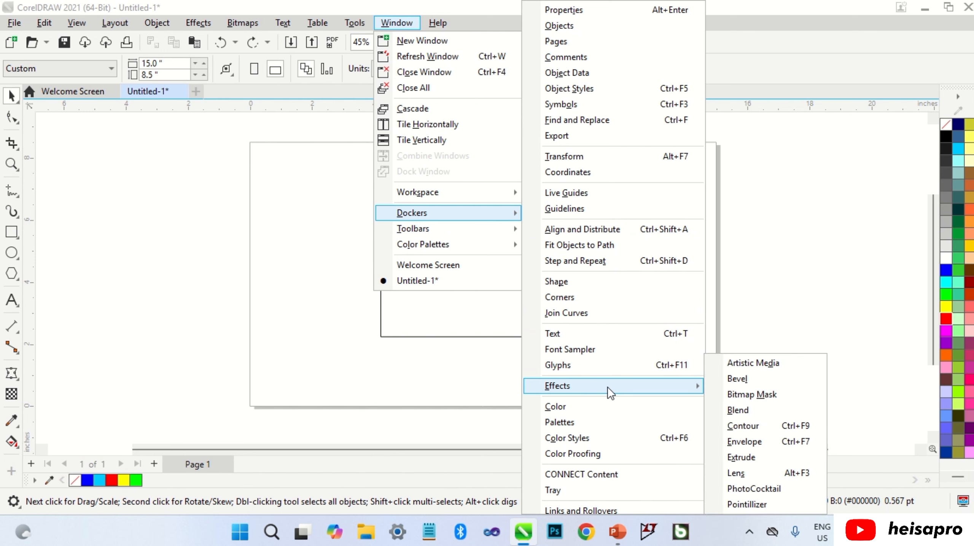
{"action": "left_click", "coordinate": [751, 441]}
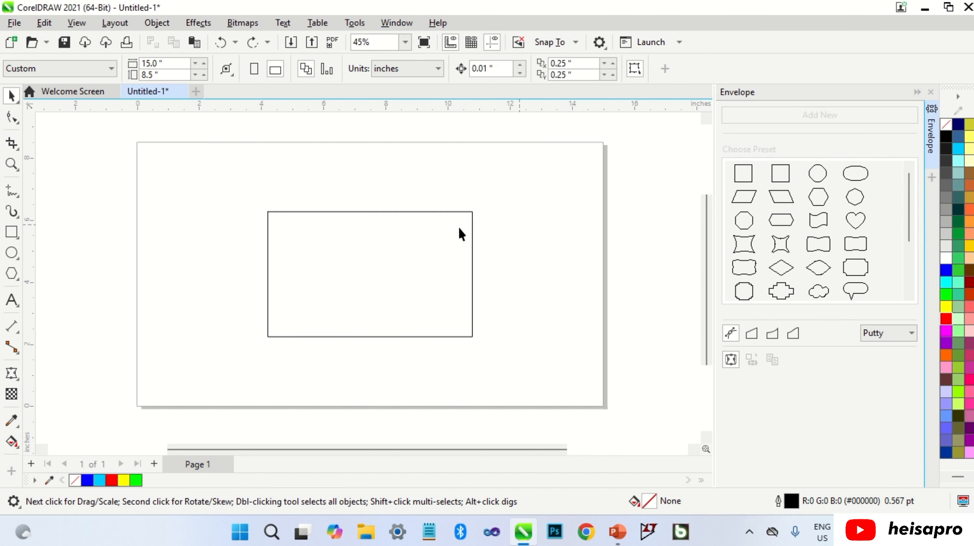
{"action": "left_click", "coordinate": [425, 235]}
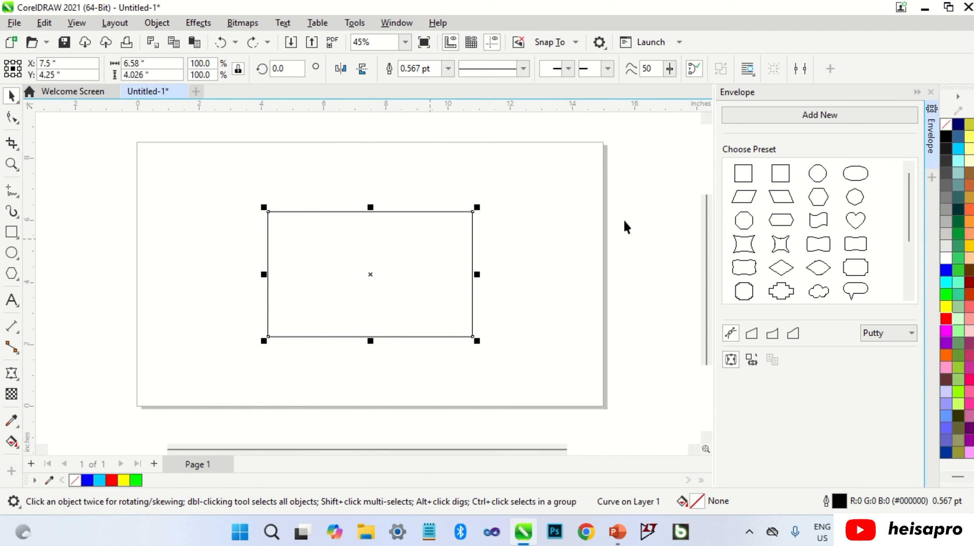
- Apply preset envelope shapes from the Envelope docker to the rectangle and collapse the docker
{"action": "left_click", "coordinate": [741, 183]}
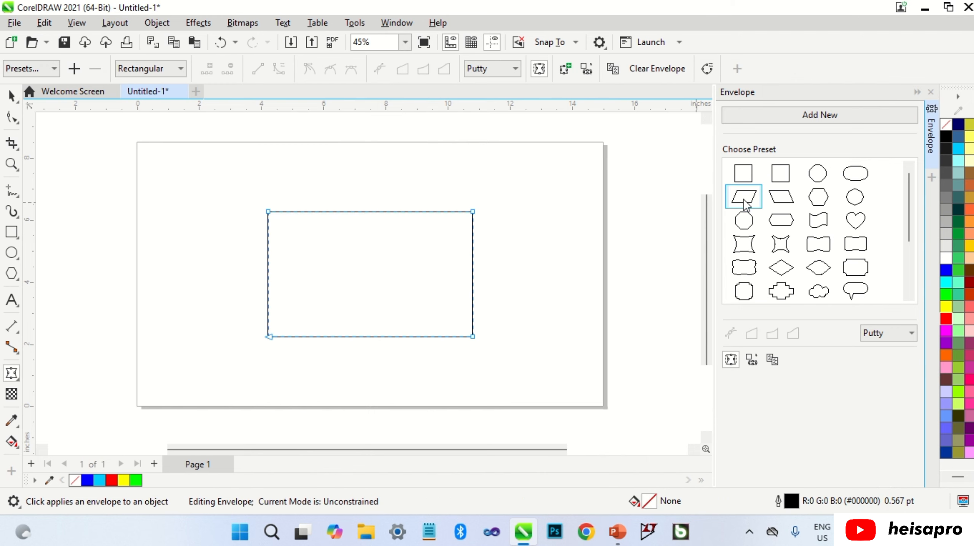
{"action": "left_click", "coordinate": [744, 197]}
{"action": "left_click", "coordinate": [745, 245]}
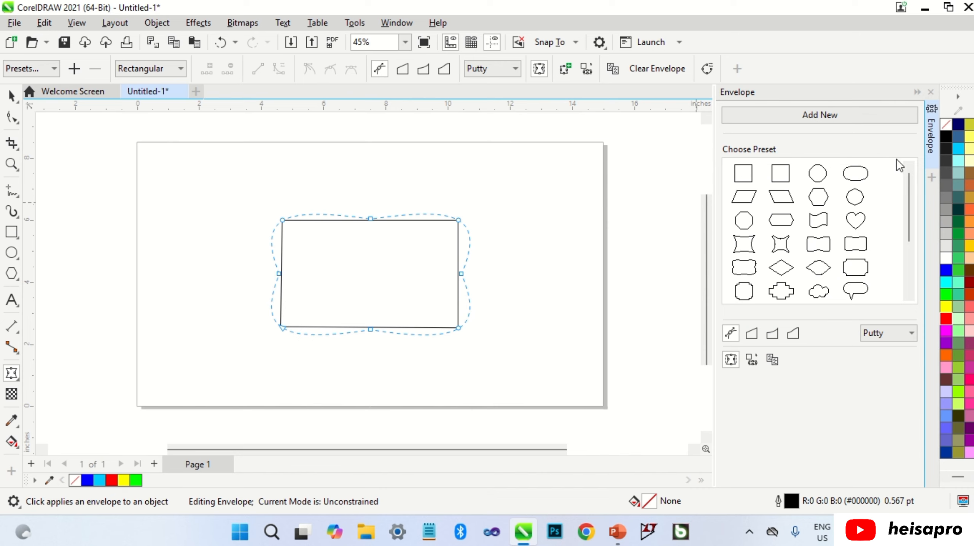
{"action": "left_click", "coordinate": [917, 94]}
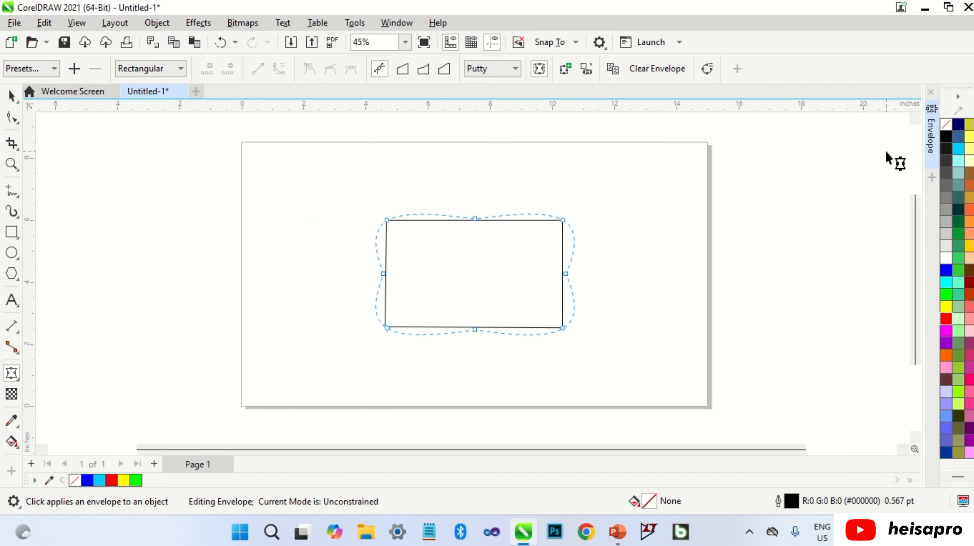
{"action": "left_click", "coordinate": [933, 136]}
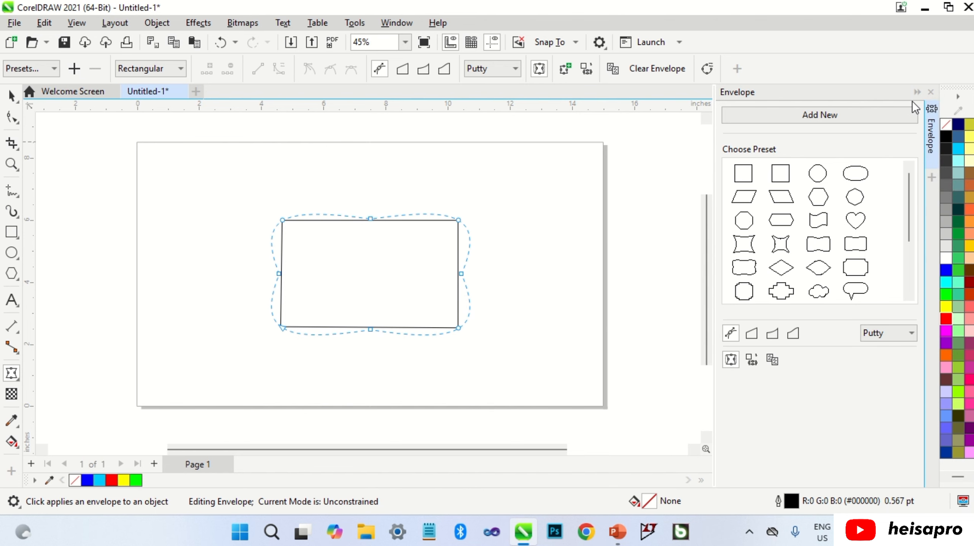
{"action": "left_click", "coordinate": [916, 92]}
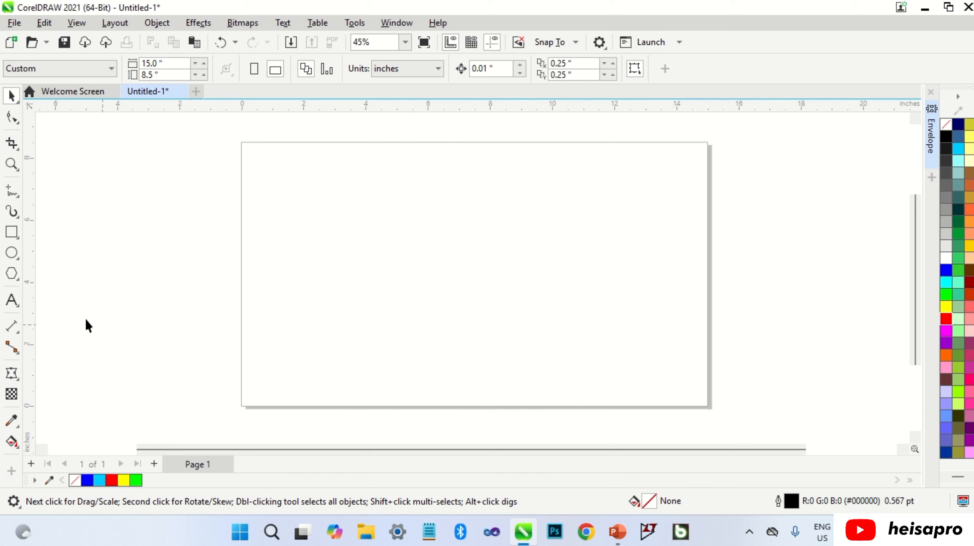
- Add the artistic text HEISAPRO on the empty page
{"action": "left_click", "coordinate": [12, 300]}
{"action": "left_click", "coordinate": [335, 280]}
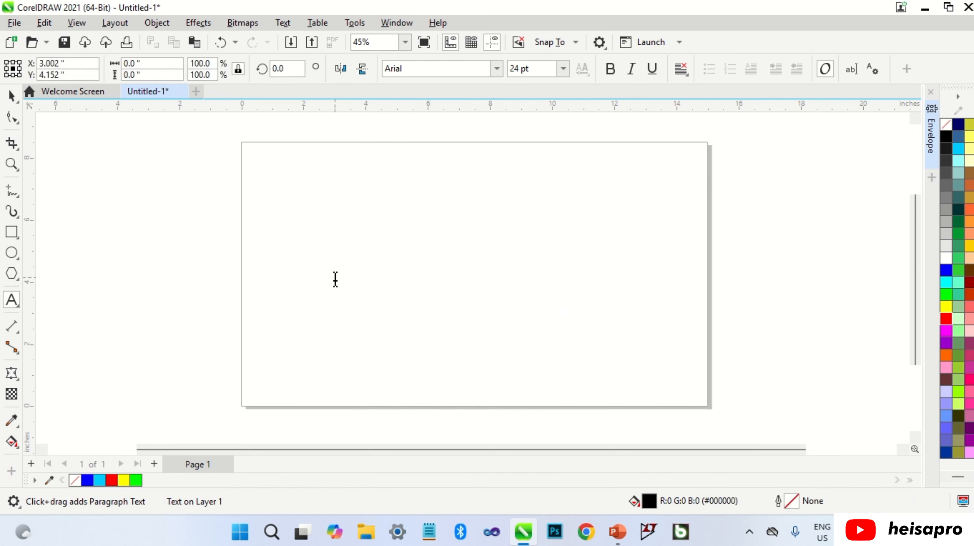
{"action": "type", "text": "HEISAPRO"}
{"action": "key", "text": "ctrl+space"}
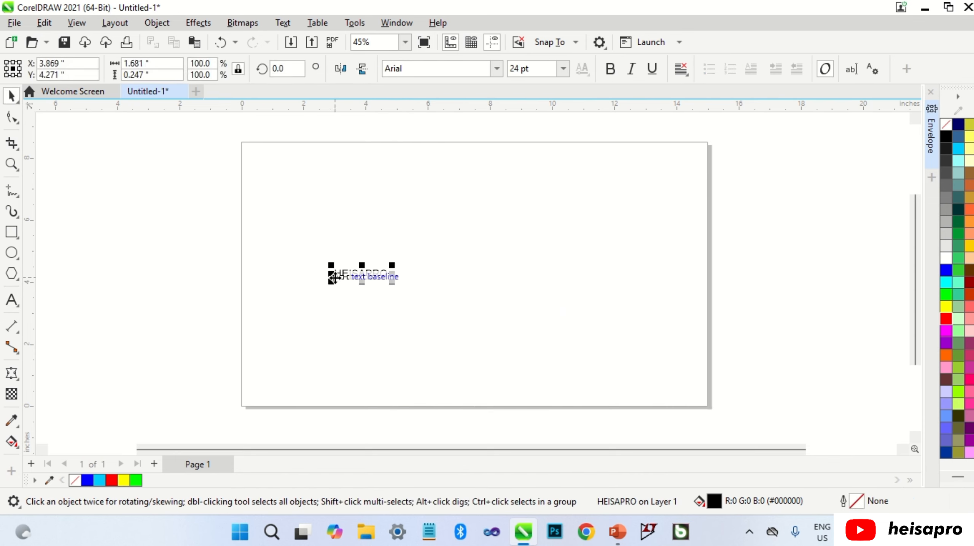
- Set the HEISAPRO text in Arial Black, enlarge it to about 9.3 inches wide and center it on the page
{"action": "left_click", "coordinate": [497, 70]}
{"action": "left_click", "coordinate": [440, 113]}
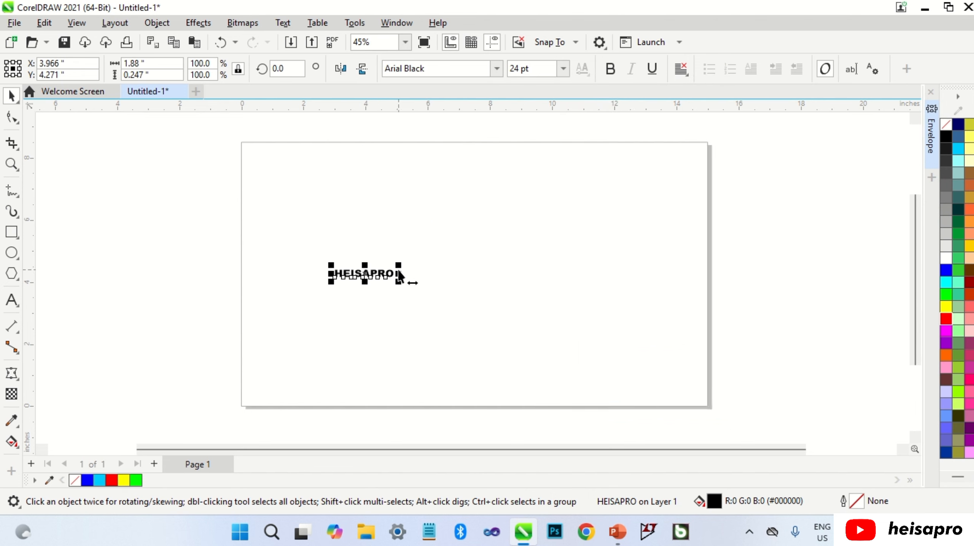
{"action": "left_click_drag", "start_coordinate": [398, 265], "coordinate": [630, 195]}
{"action": "key", "text": "p"}
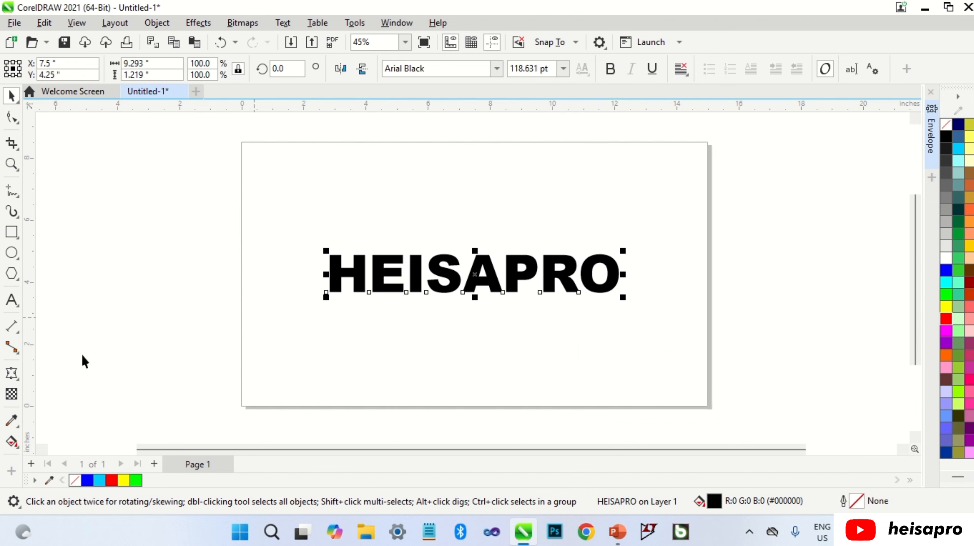
- Start an envelope on the HEISAPRO text and delete all its middle nodes, keeping only the four corner nodes
{"action": "left_click", "coordinate": [12, 373]}
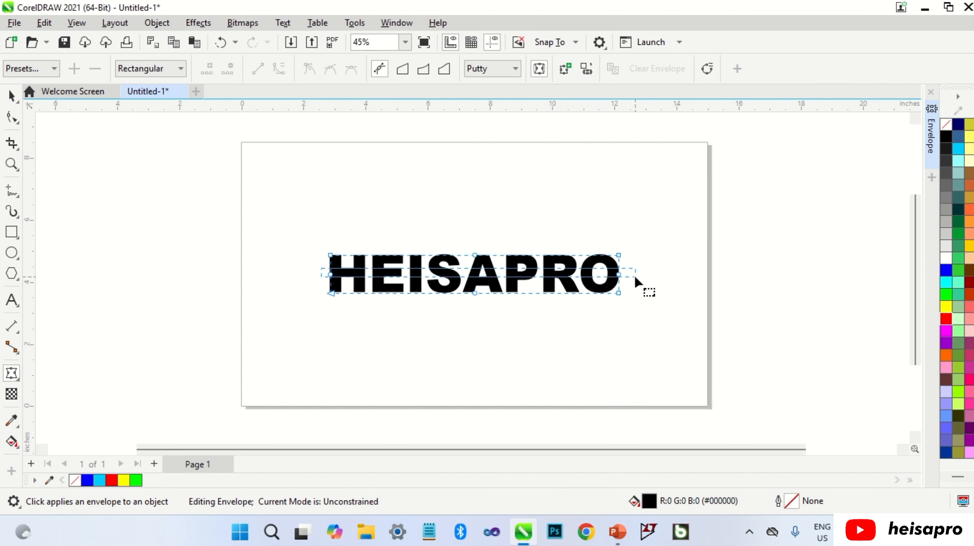
{"action": "left_click_drag", "start_coordinate": [322, 268], "coordinate": [635, 277]}
{"action": "key", "text": "Delete"}
{"action": "left_click_drag", "start_coordinate": [459, 239], "coordinate": [491, 311]}
{"action": "key", "text": "Delete"}
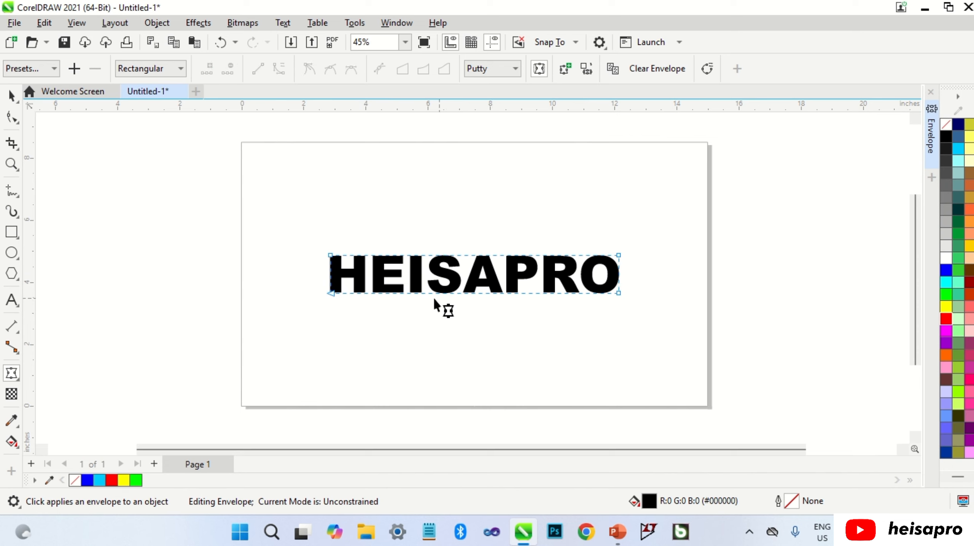
- Convert the left and right side segments of the text's envelope to straight lines
{"action": "right_click", "coordinate": [329, 268]}
{"action": "left_click", "coordinate": [371, 89]}
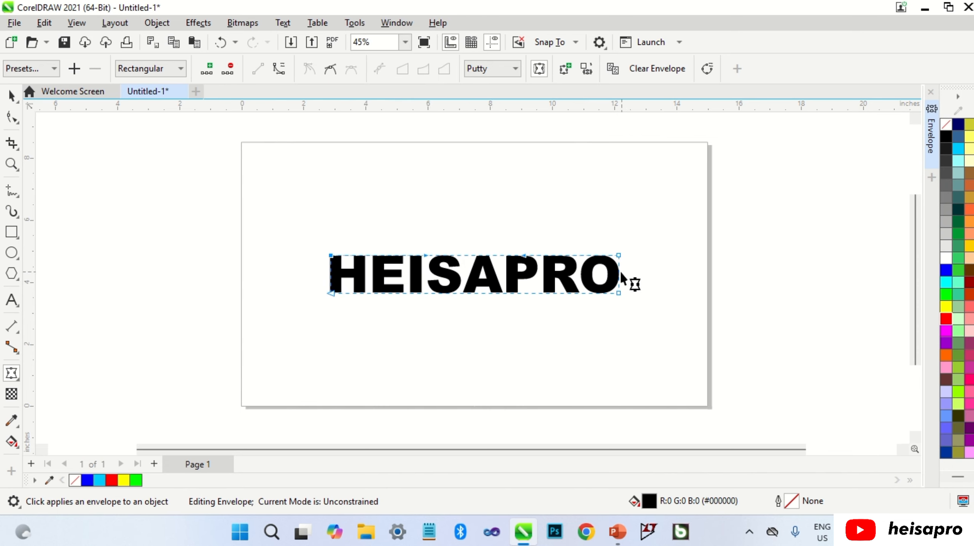
{"action": "right_click", "coordinate": [620, 275]}
{"action": "left_click", "coordinate": [654, 89]}
- Pull the envelope's two top corner nodes upward and outward, and bend its bottom edge upward into an arch
{"action": "left_click_drag", "start_coordinate": [619, 256], "coordinate": [625, 232]}
{"action": "left_click_drag", "start_coordinate": [330, 256], "coordinate": [322, 229]}
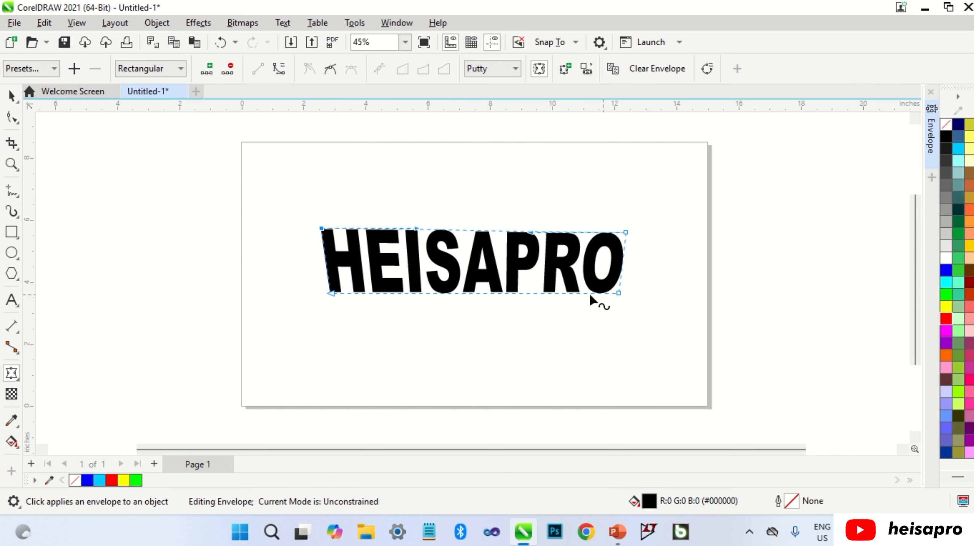
{"action": "left_click_drag", "start_coordinate": [470, 293], "coordinate": [474, 277]}
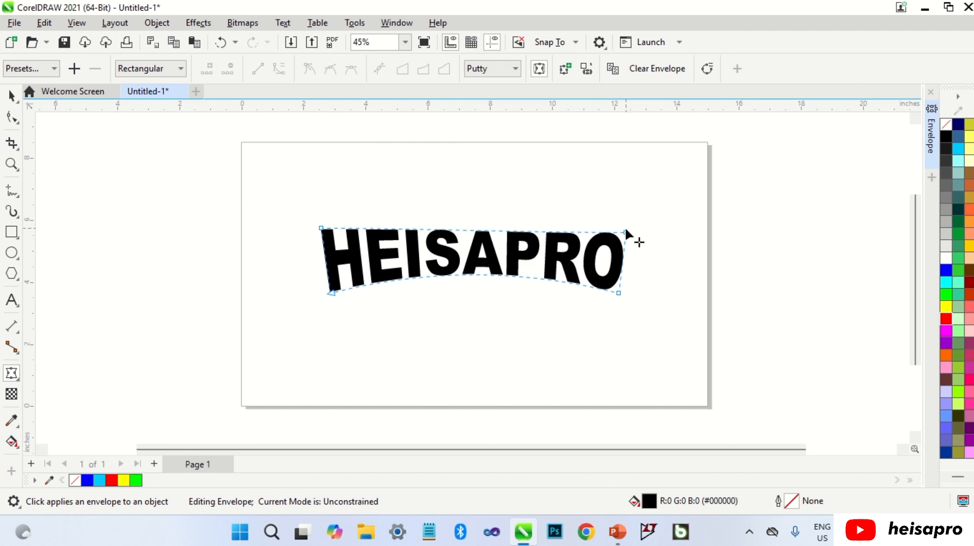
- Arch the envelope's top edge upward by adjusting its top right corner and curve handles, and deselect the text
{"action": "left_click_drag", "start_coordinate": [625, 231], "coordinate": [630, 227]}
{"action": "left_click_drag", "start_coordinate": [417, 227], "coordinate": [411, 220]}
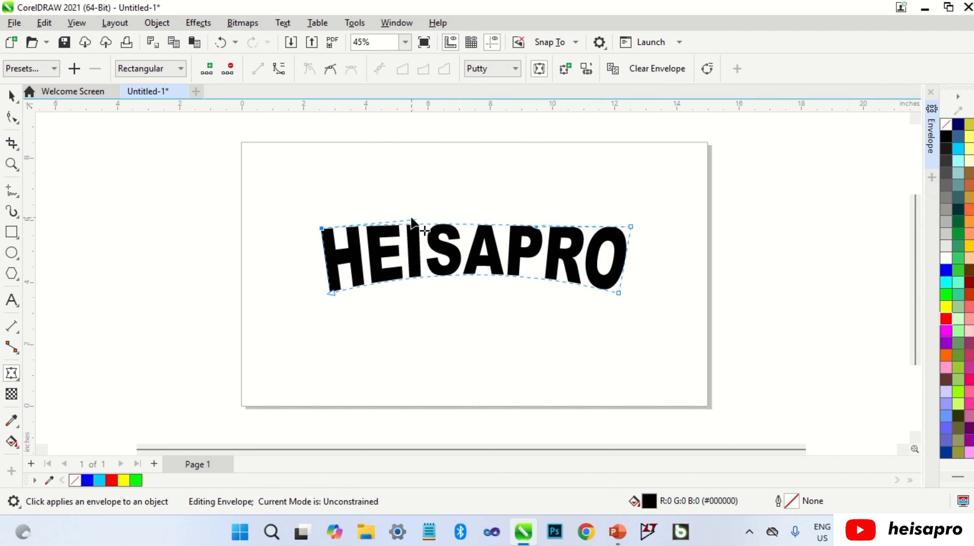
{"action": "left_click_drag", "start_coordinate": [536, 227], "coordinate": [537, 211]}
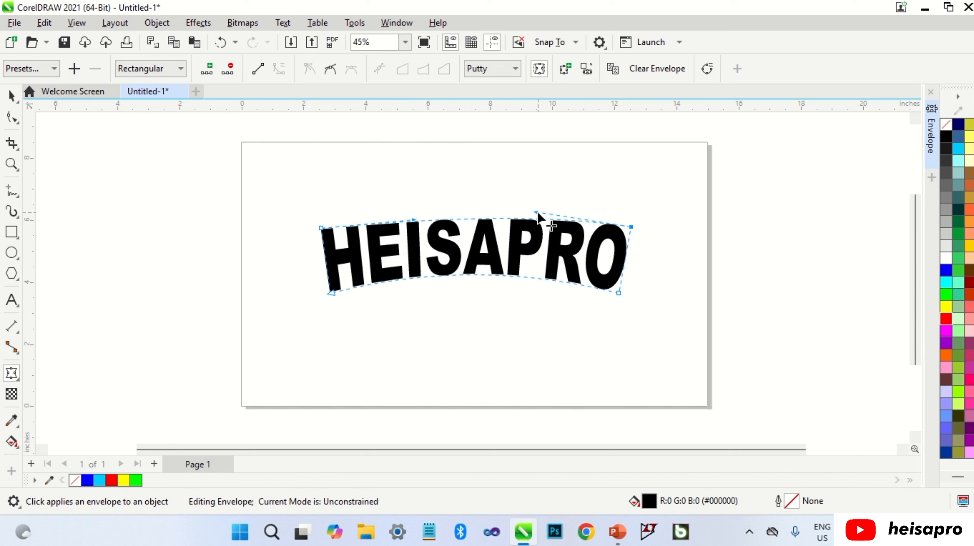
{"action": "left_click_drag", "start_coordinate": [415, 221], "coordinate": [395, 218]}
{"action": "left_click", "coordinate": [684, 268]}
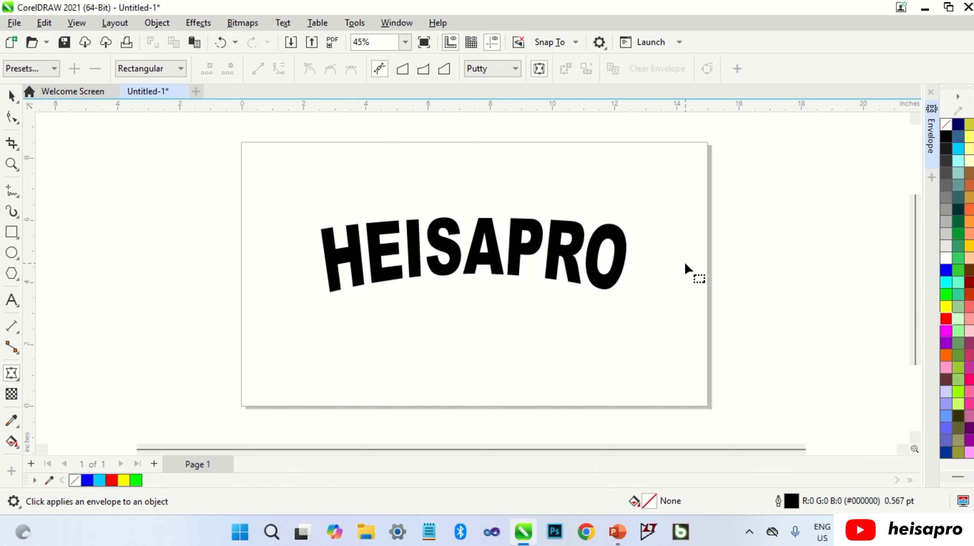
{"action": "key", "text": "space"}
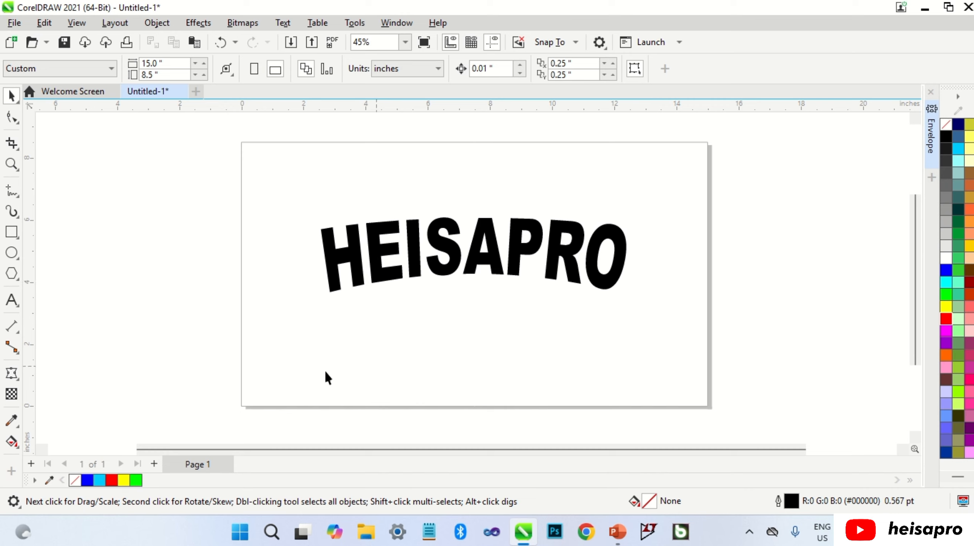
- Replace the arched HEISAPRO text's wording with DESIGNER while keeping its envelope, and deselect it
{"action": "left_click", "coordinate": [11, 300]}
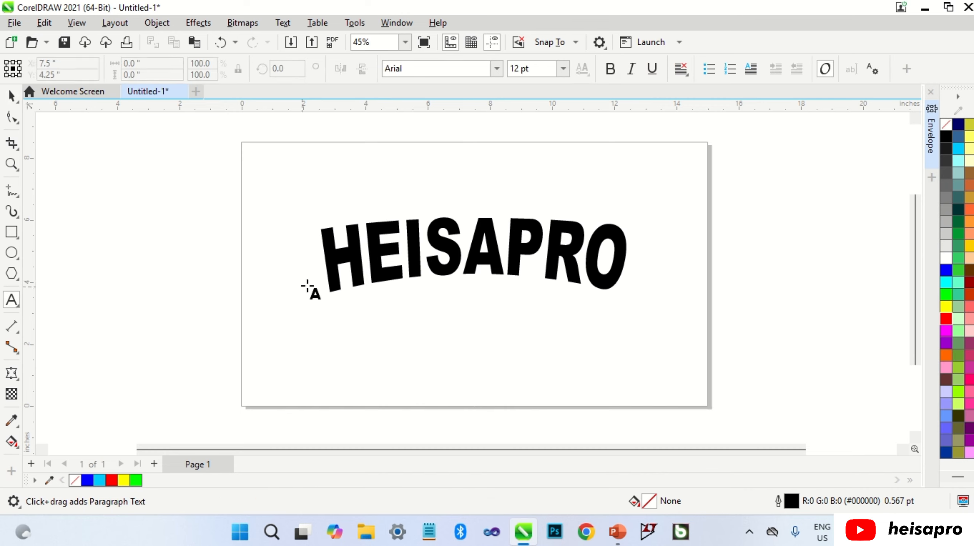
{"action": "left_click", "coordinate": [414, 247]}
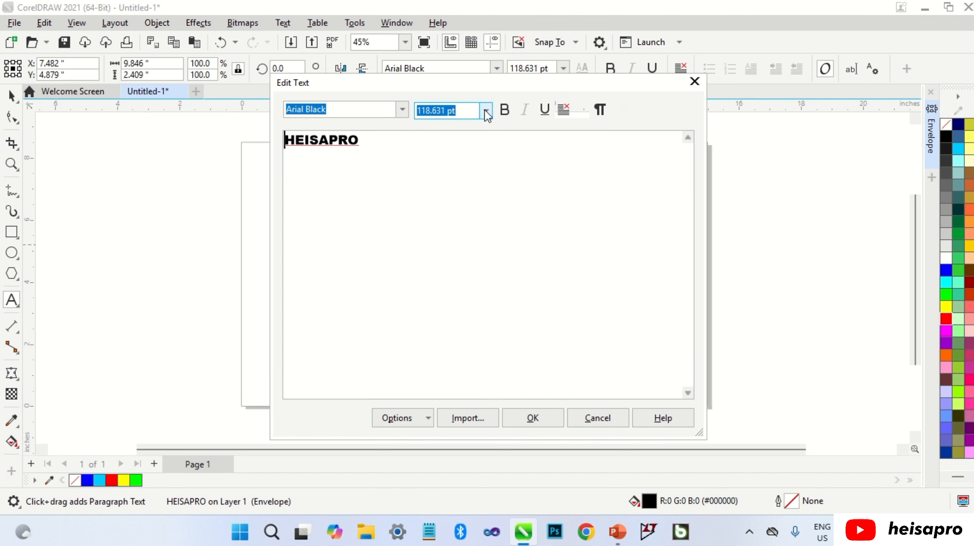
{"action": "left_click", "coordinate": [363, 141]}
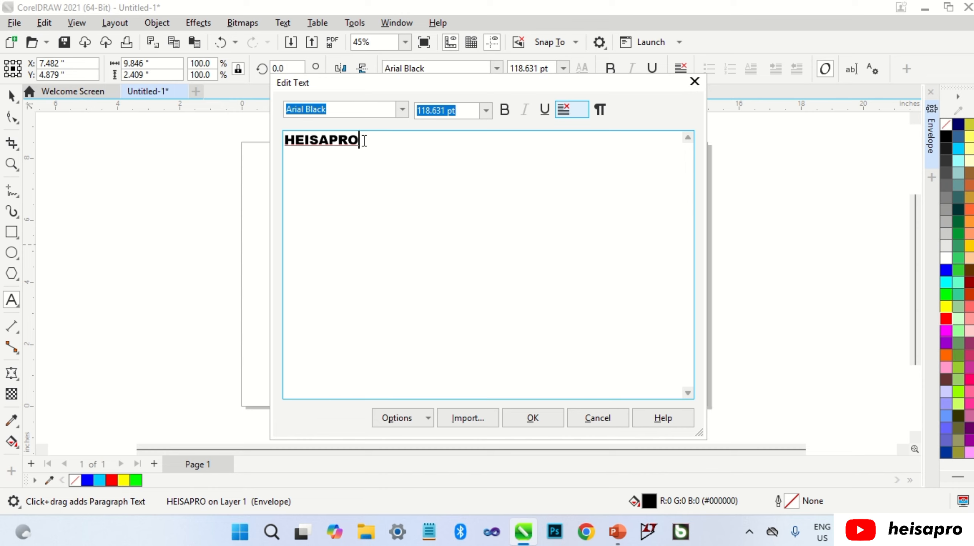
{"action": "key", "text": "BackSpace"}
{"action": "key", "text": "BackSpace"}
{"action": "key", "text": "BackSpace"}
{"action": "key", "text": "BackSpace"}
{"action": "key", "text": "BackSpace"}
{"action": "key", "text": "BackSpace"}
{"action": "key", "text": "BackSpace"}
{"action": "key", "text": "BackSpace"}
{"action": "type", "text": "D"}
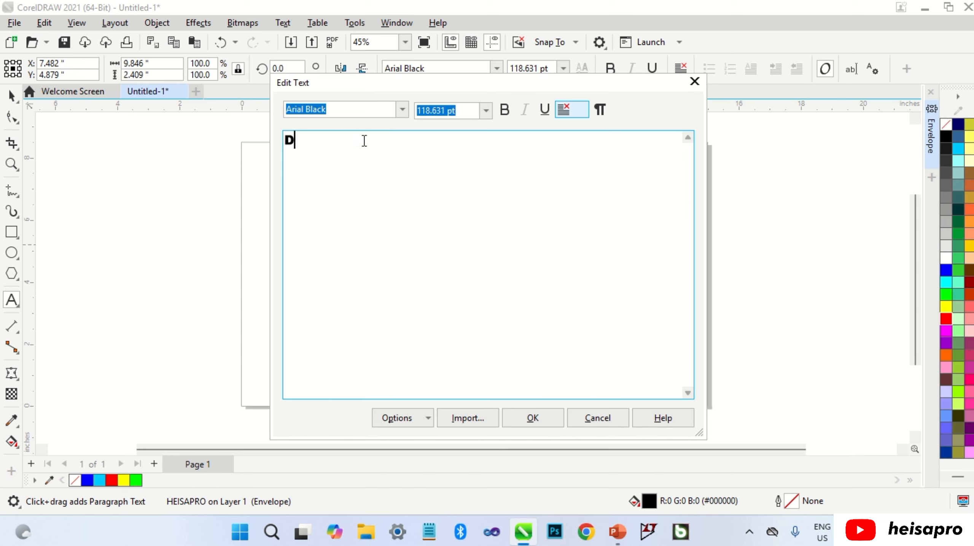
{"action": "type", "text": "ESIGNER"}
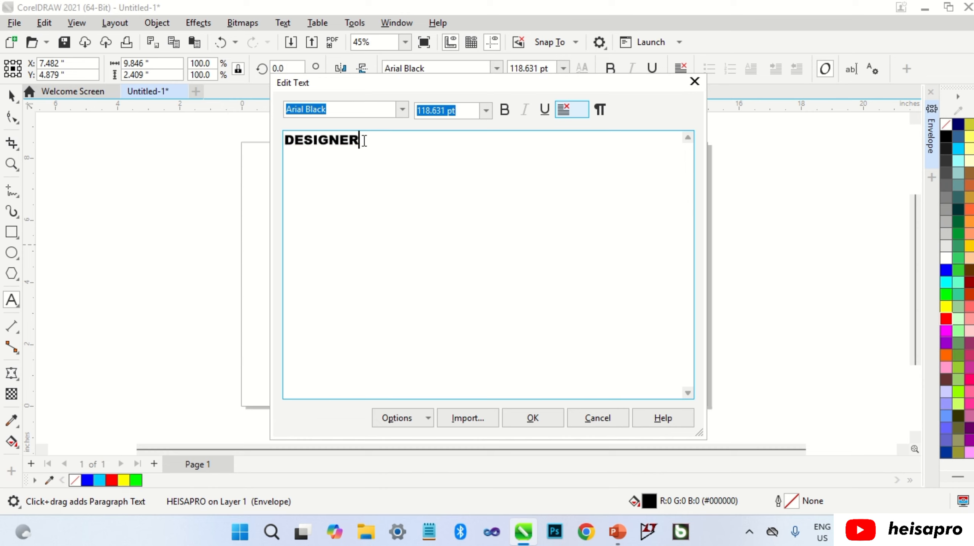
{"action": "left_click", "coordinate": [529, 419]}
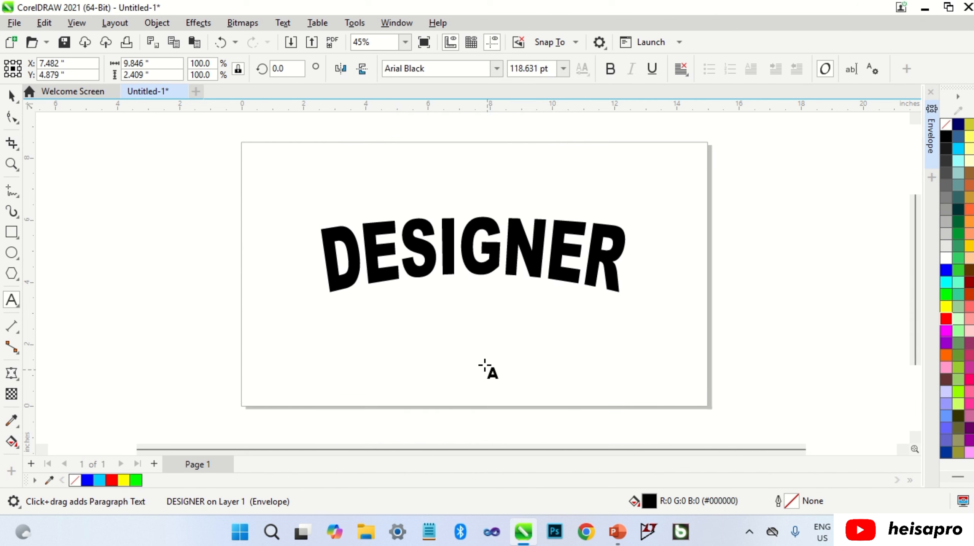
{"action": "key", "text": "space"}
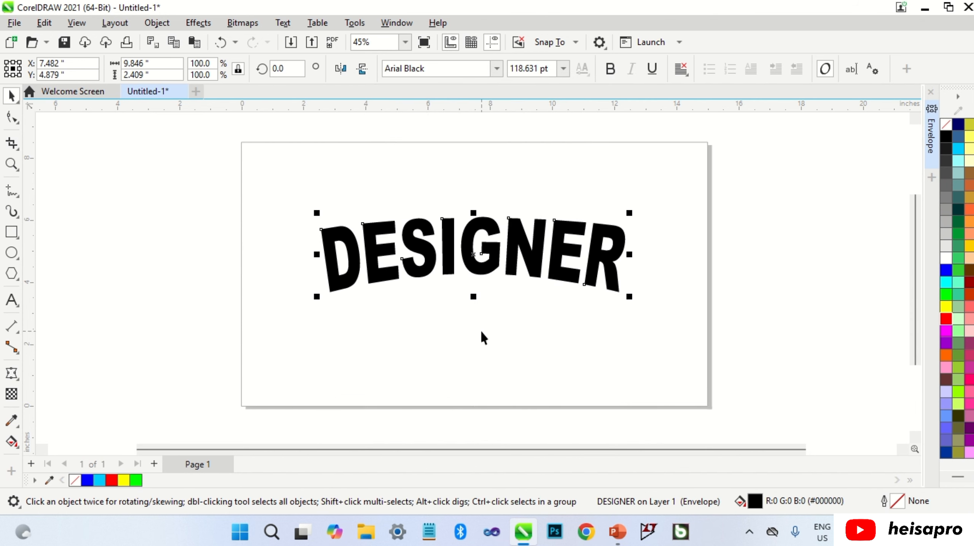
{"action": "left_click", "coordinate": [480, 329]}
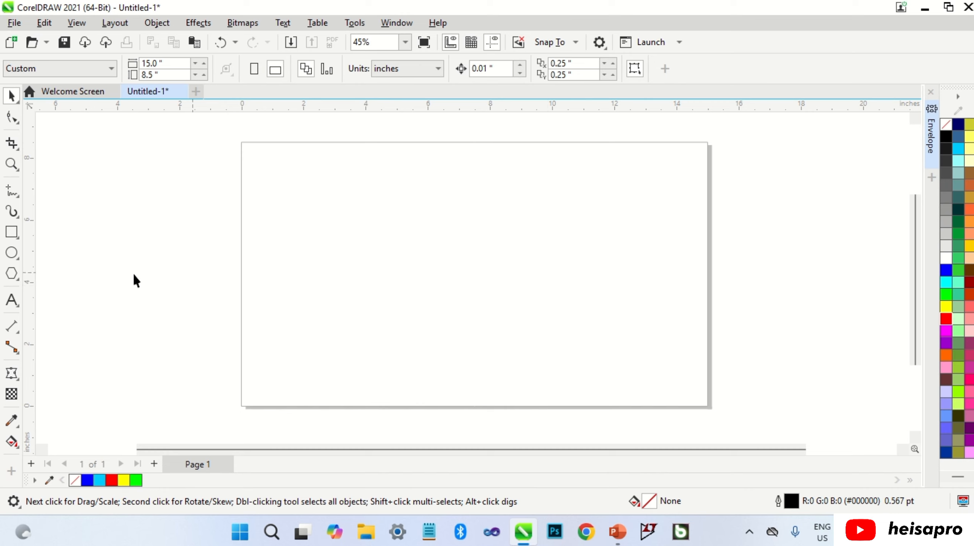
- Draw a circle about 3.96 inches in diameter on the page's left half and add the text CIRCLE to its right
{"action": "left_click", "coordinate": [12, 256]}
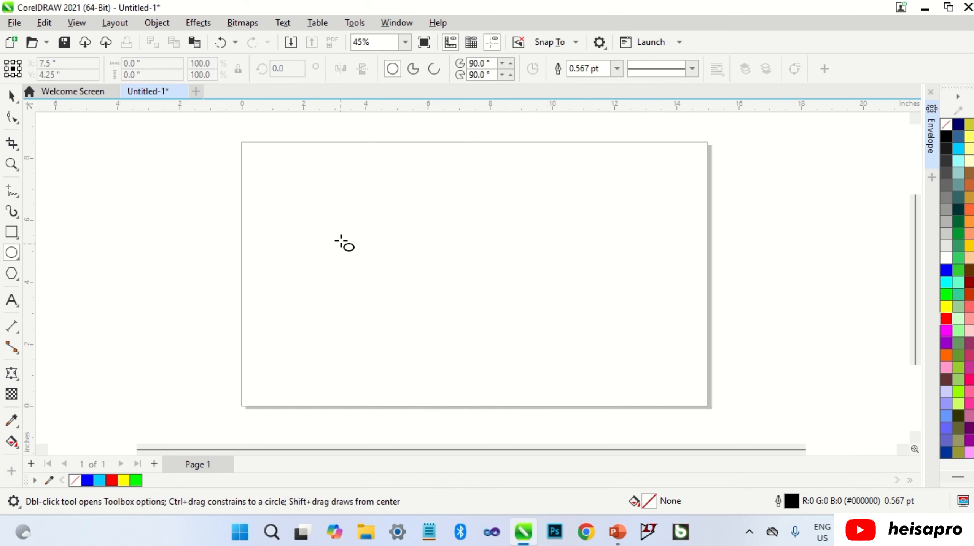
{"action": "left_click_drag", "start_coordinate": [314, 213], "coordinate": [445, 344]}
{"action": "left_click", "coordinate": [11, 300]}
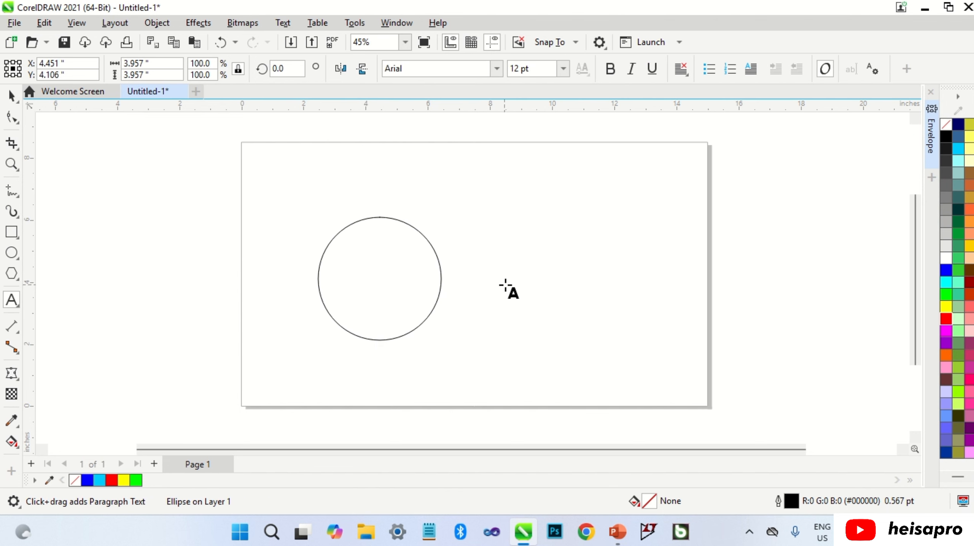
{"action": "left_click", "coordinate": [506, 285]}
{"action": "type", "text": "CIRCLE"}
{"action": "key", "text": "ctrl+space"}
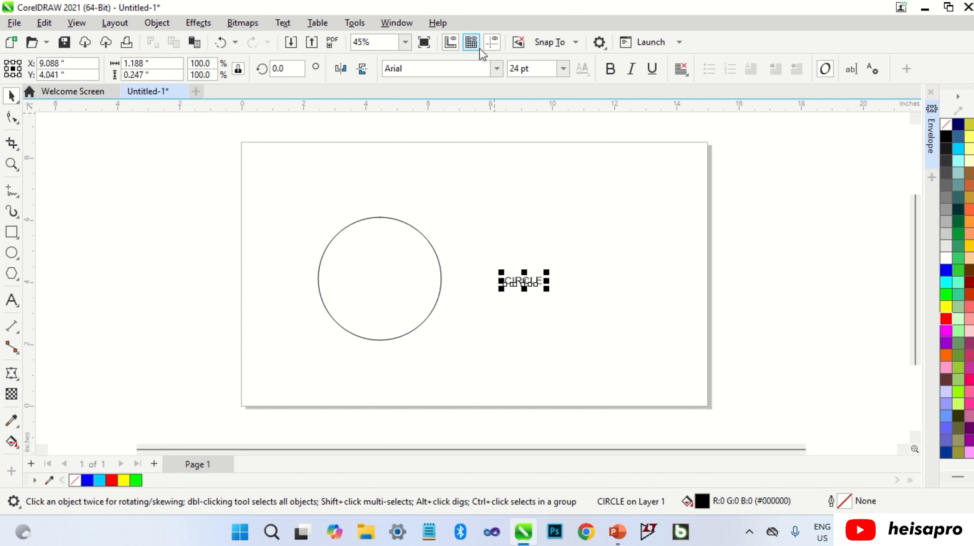
- Set the CIRCLE text in Arial Black and enlarge it to about 4.68 inches wide
{"action": "left_click", "coordinate": [493, 70]}
{"action": "left_click", "coordinate": [421, 109]}
{"action": "mouse_move", "coordinate": [550, 274]}
{"action": "left_mouse_down"}
{"action": "mouse_move", "coordinate": [656, 255]}
{"action": "mouse_move", "coordinate": [562, 269]}
{"action": "left_mouse_up"}
{"action": "key", "text": "ctrl+z"}
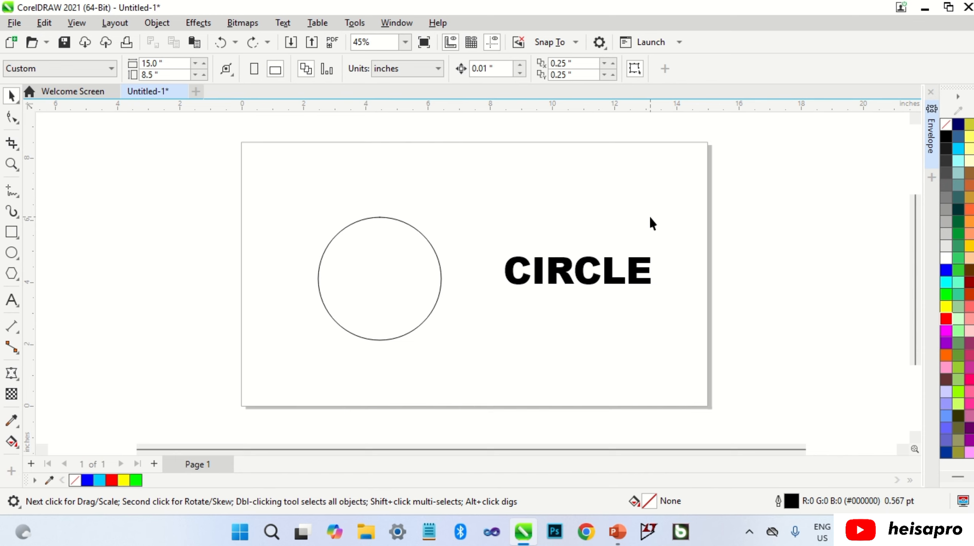
- Create an envelope for the CIRCLE text from the drawn circle's shape using the Envelope docker
{"action": "left_click", "coordinate": [931, 137]}
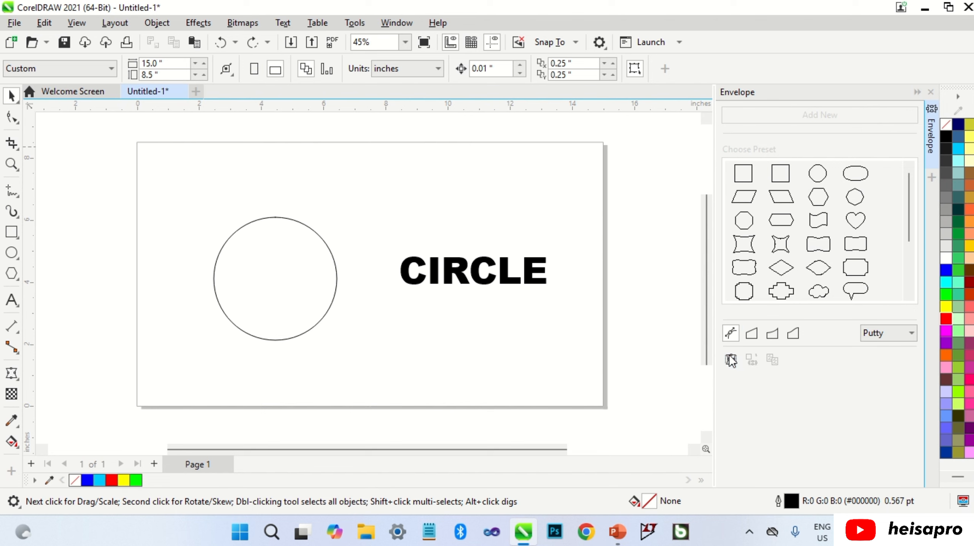
{"action": "left_click", "coordinate": [503, 281]}
{"action": "left_click", "coordinate": [502, 276]}
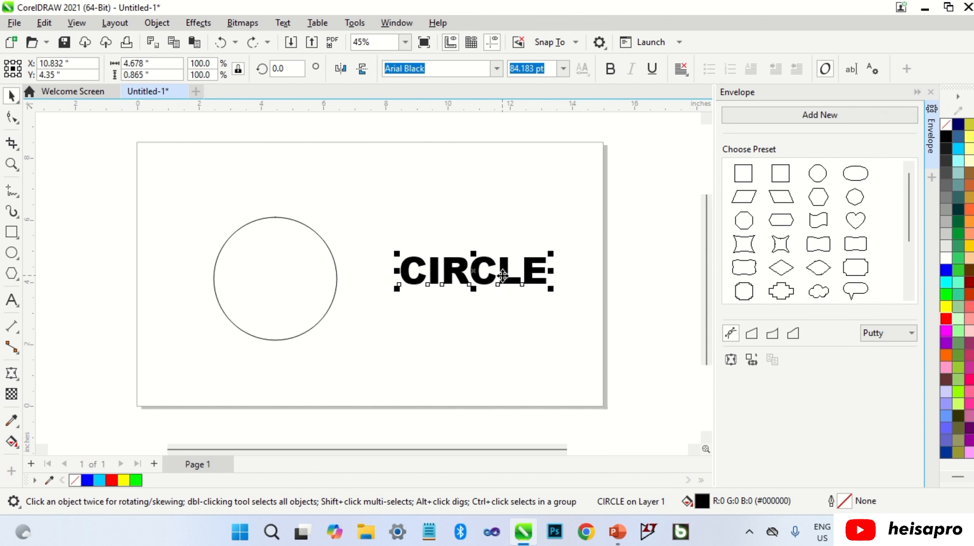
{"action": "left_click", "coordinate": [753, 359]}
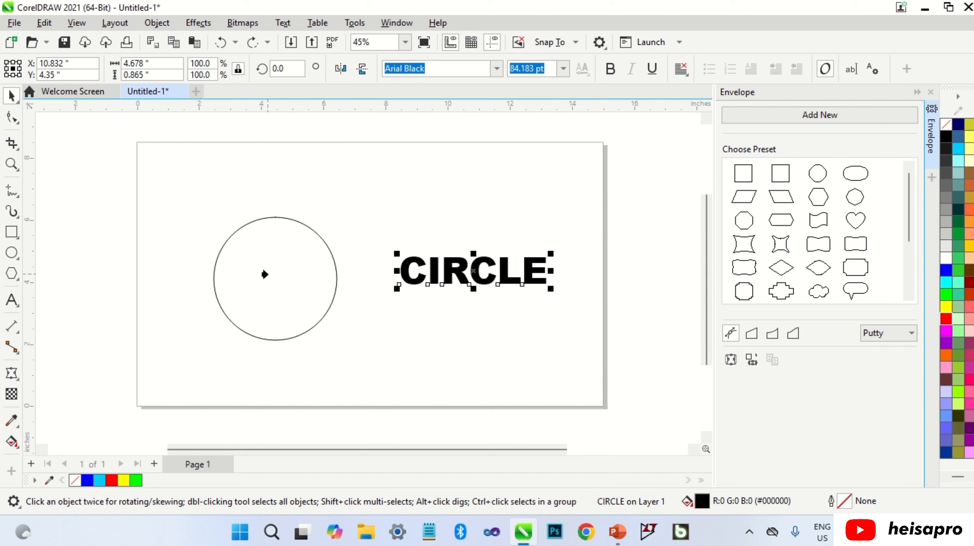
{"action": "left_click", "coordinate": [264, 275]}
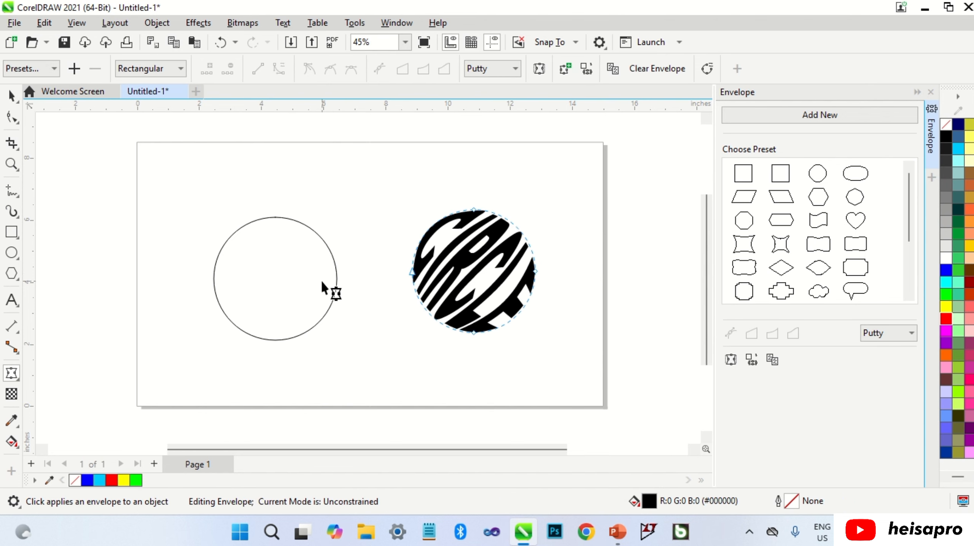
- Rotate the enveloped CIRCLE text about 30 degrees counterclockwise so its letters stand upright
{"action": "key", "text": "space"}
{"action": "left_click", "coordinate": [434, 260]}
{"action": "left_click_drag", "start_coordinate": [539, 339], "coordinate": [577, 292]}
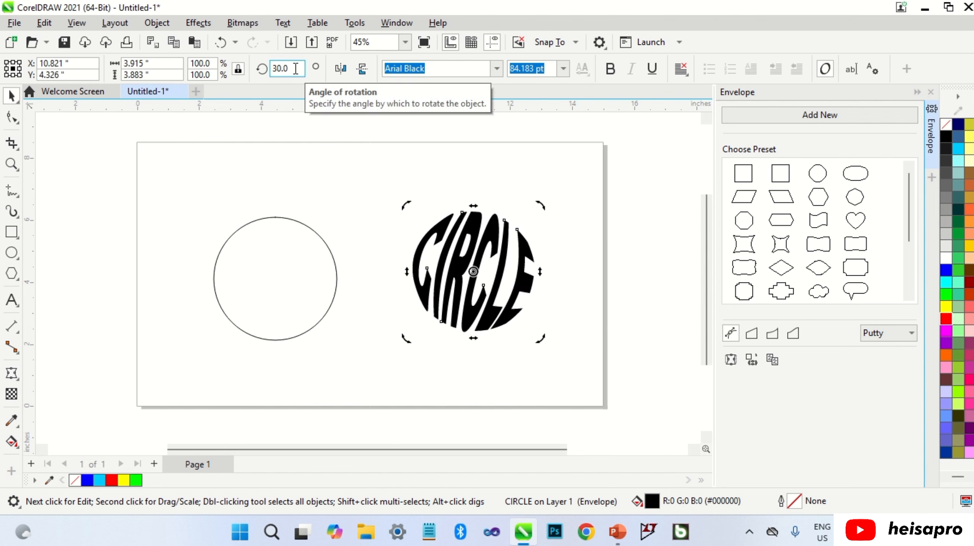
- Set the rotation angle of the enveloped CIRCLE text to 45 degrees and deselect it
{"action": "left_click_drag", "start_coordinate": [297, 68], "coordinate": [262, 69]}
{"action": "type", "text": "45"}
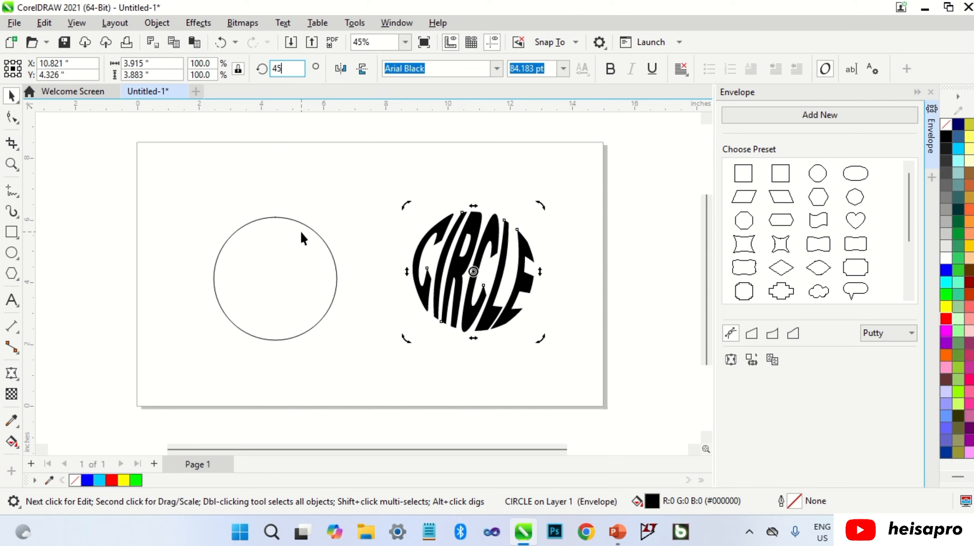
{"action": "key", "text": "Return"}
{"action": "left_click", "coordinate": [571, 260]}
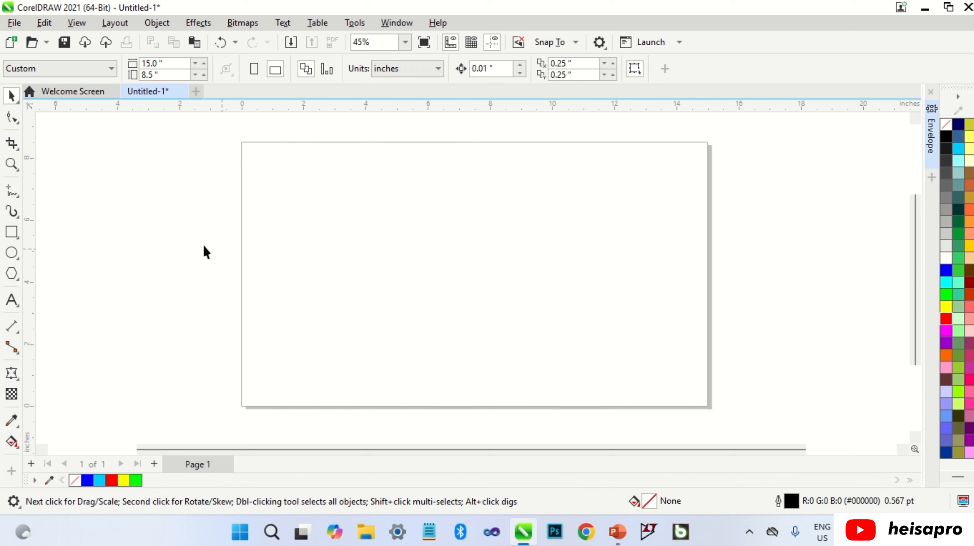
- Draw an upright rectangle about 1.24 by 2.42 inches in the upper left part of the page
{"action": "left_click", "coordinate": [11, 232]}
{"action": "left_click_drag", "start_coordinate": [312, 175], "coordinate": [350, 250]}
{"action": "key", "text": "space"}
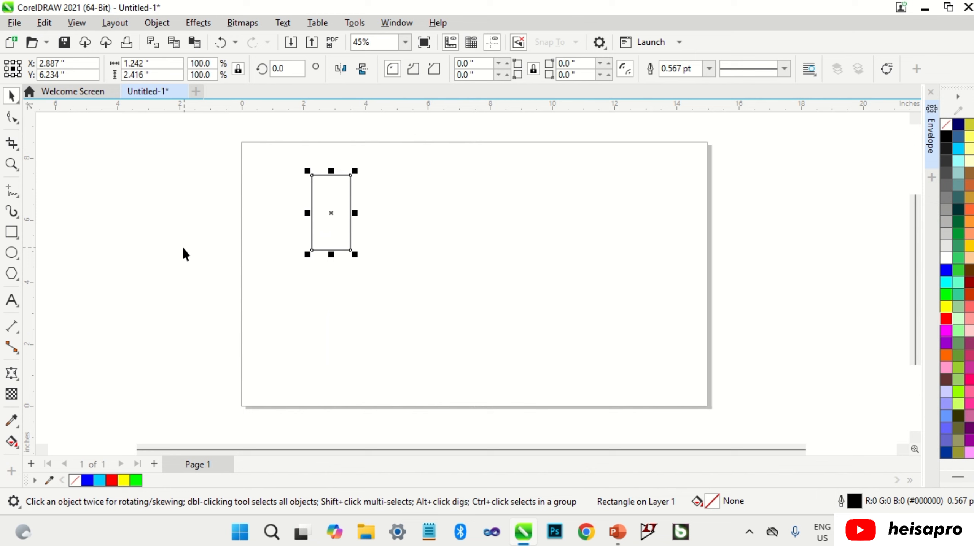
- Draw a vertical line about 3.5 inches long through the rectangle, center it on the rectangle and use it to split the shape
{"action": "left_click", "coordinate": [5, 191]}
{"action": "left_click", "coordinate": [329, 158]}
{"action": "left_click", "coordinate": [330, 267]}
{"action": "key", "text": "space"}
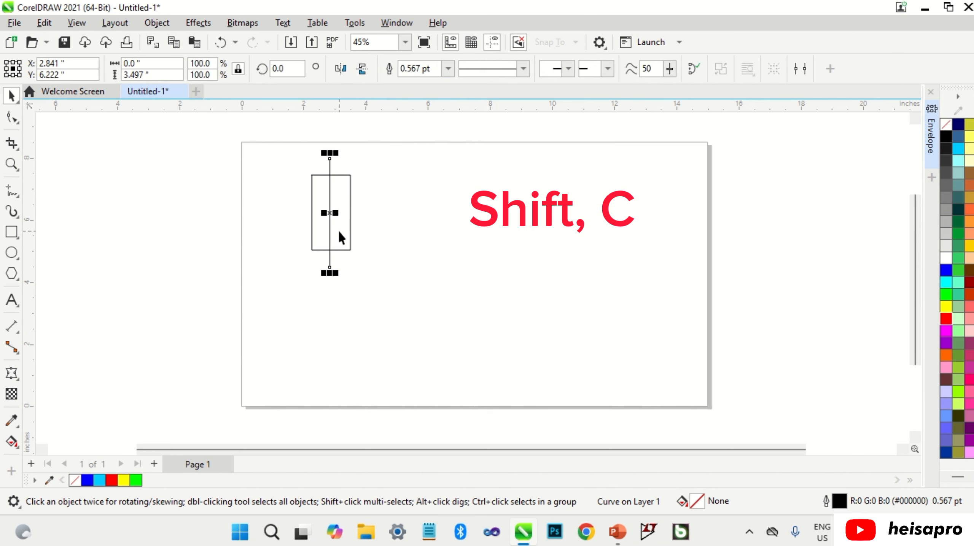
{"action": "left_click", "coordinate": [339, 230], "text": "shift"}
{"action": "key", "text": "c"}
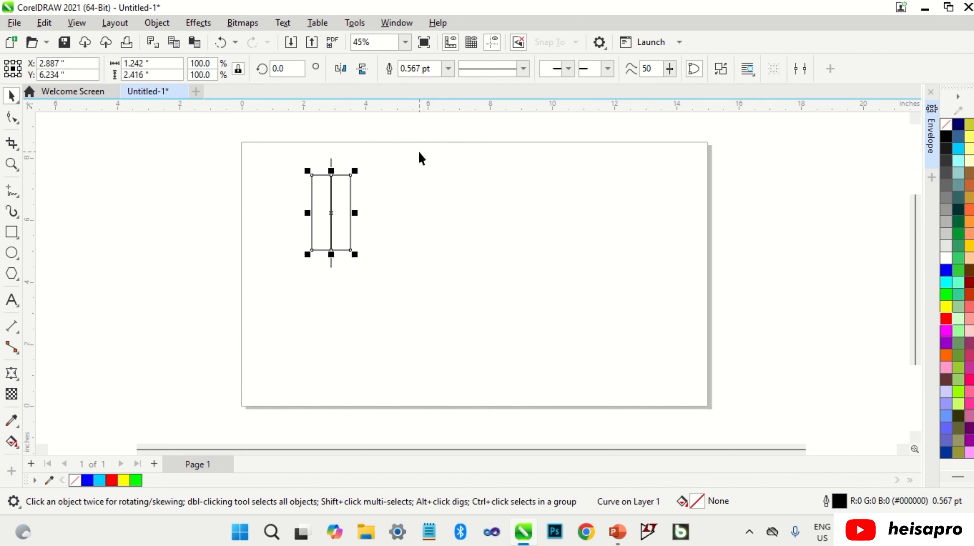
- Break the split rectangle apart and move the right half's upper outer corner slightly inward to taper it
{"action": "key", "text": "ctrl+k"}
{"action": "key", "text": "F10"}
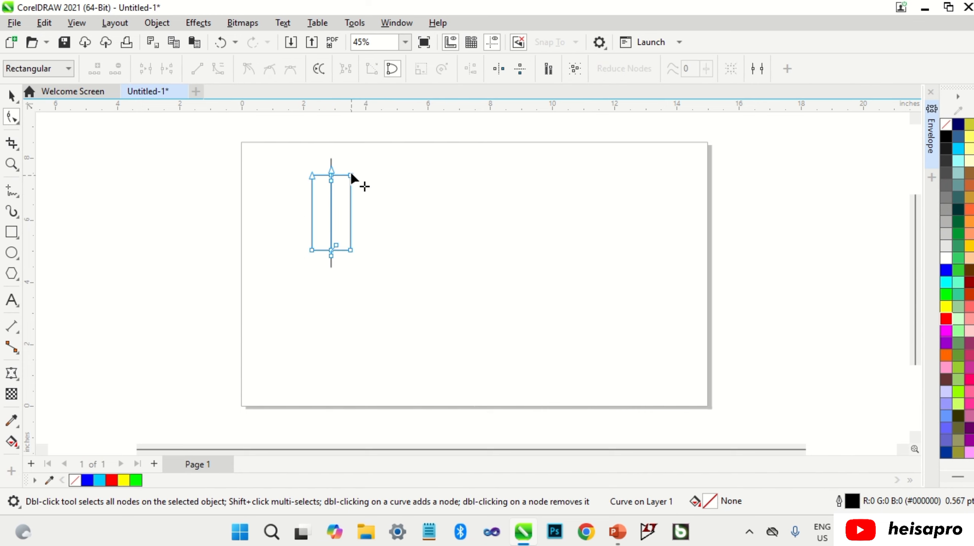
{"action": "left_click_drag", "start_coordinate": [350, 175], "coordinate": [343, 176]}
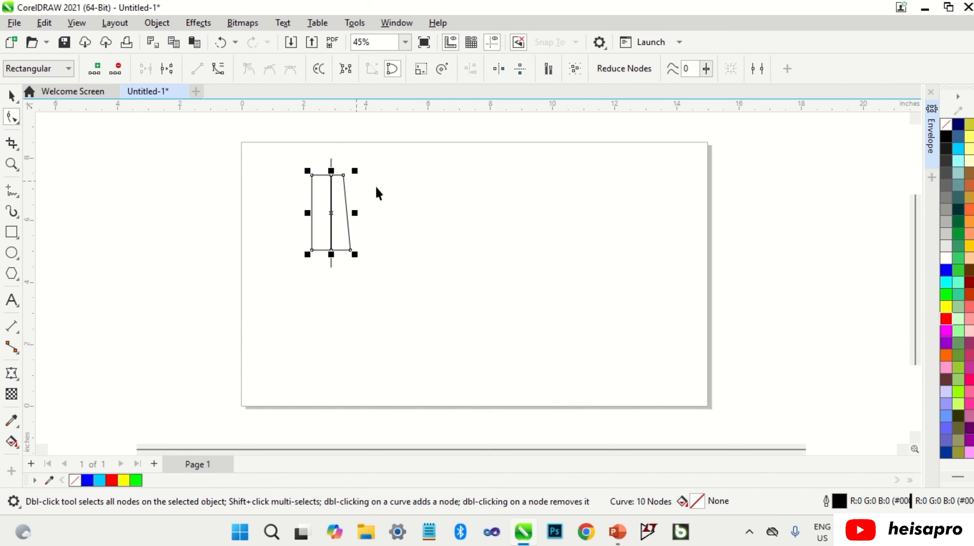
- Delete the untapered left half of the rectangle and the vertical dividing line
{"action": "key", "text": "space"}
{"action": "left_click", "coordinate": [402, 167]}
{"action": "left_click", "coordinate": [324, 207]}
{"action": "key", "text": "Delete"}
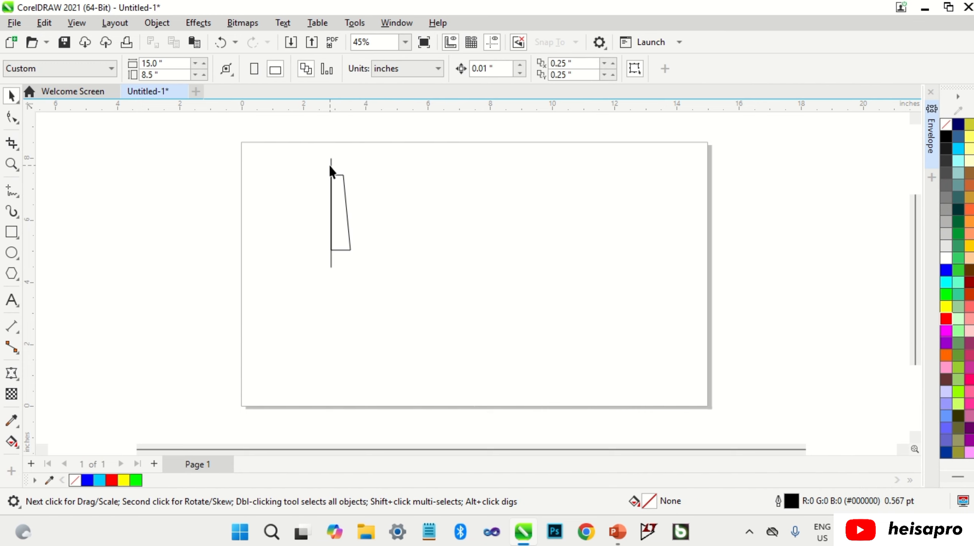
{"action": "left_click", "coordinate": [331, 172]}
{"action": "key", "text": "Delete"}
- Mirror a copy of the tapered half to its left and weld both halves into one bottle neck
{"action": "left_click", "coordinate": [344, 217]}
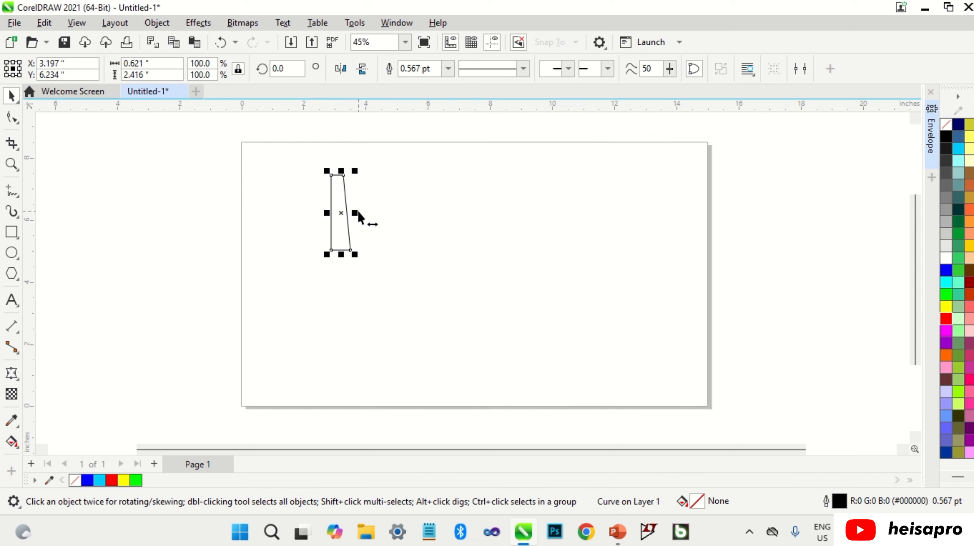
{"action": "left_click_drag", "start_coordinate": [356, 213], "coordinate": [308, 213]}
{"action": "left_click", "coordinate": [340, 200], "text": "shift"}
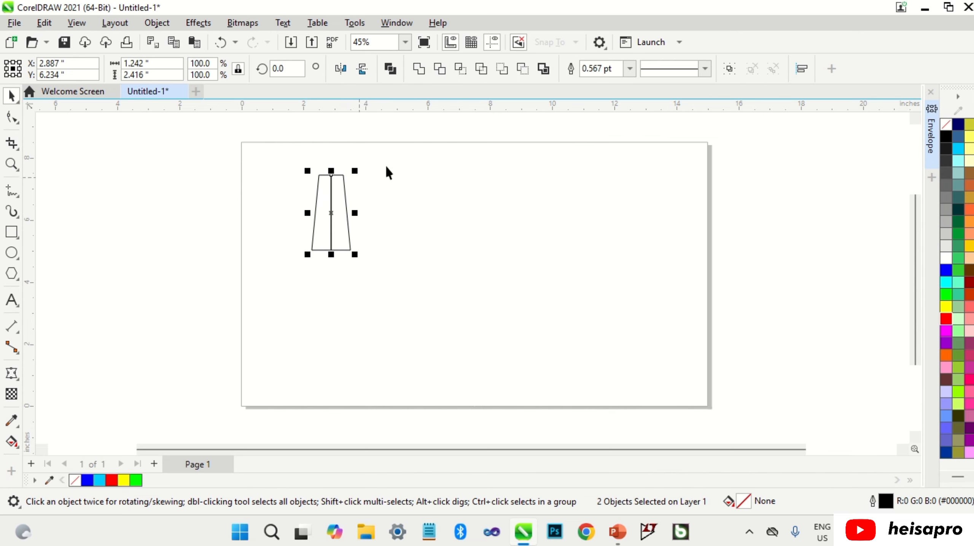
{"action": "left_click", "coordinate": [419, 69]}
{"action": "left_click", "coordinate": [419, 168]}
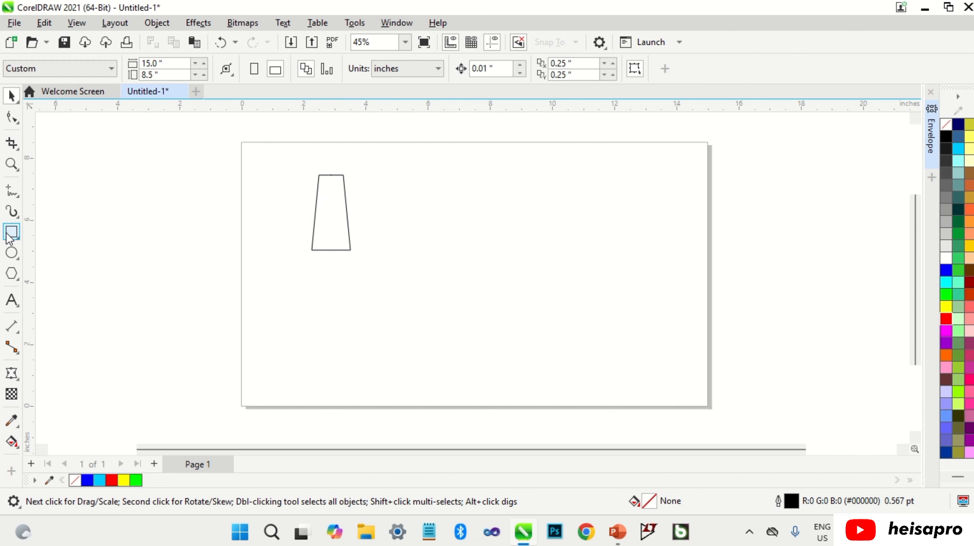
- Draw a rectangle about 1.2 by 0.46 inches across the top of the neck and center it horizontally on the neck
{"action": "left_click", "coordinate": [11, 233]}
{"action": "left_click_drag", "start_coordinate": [311, 169], "coordinate": [348, 183]}
{"action": "key", "text": "space"}
{"action": "left_click", "coordinate": [335, 216], "text": "shift"}
{"action": "key", "text": "c"}
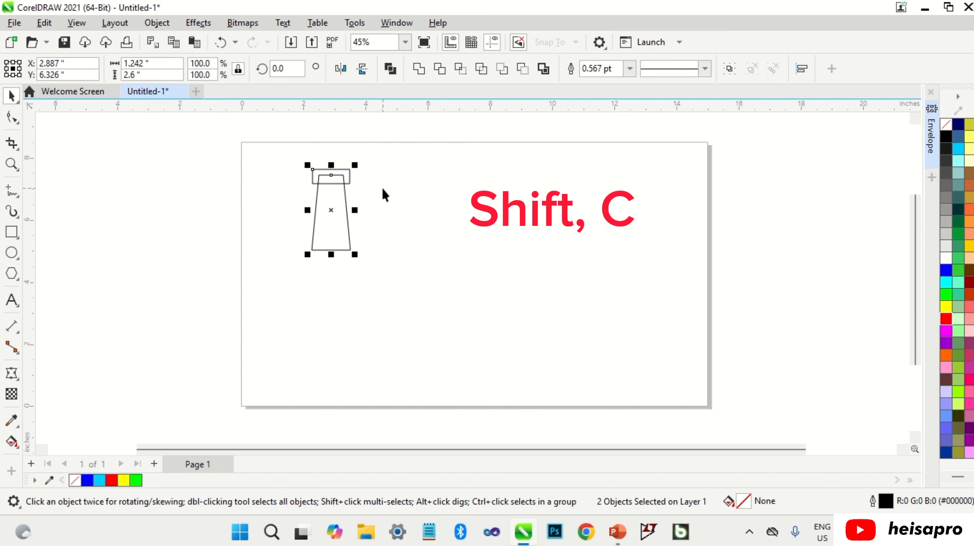
- Round the small rectangle's corners to 0.23 inches and weld it to the neck as the bottle's lip
{"action": "left_click", "coordinate": [358, 174]}
{"action": "left_click", "coordinate": [346, 174]}
{"action": "left_click", "coordinate": [11, 117]}
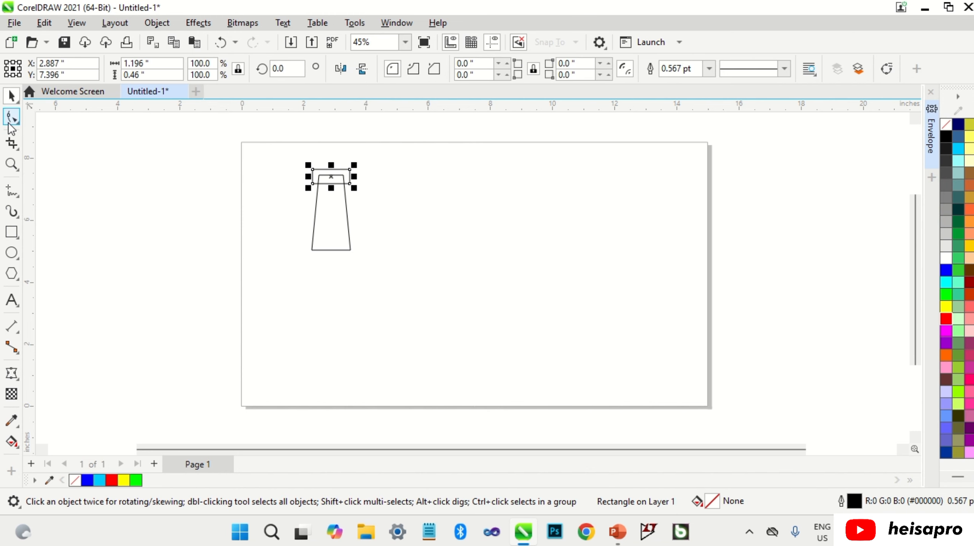
{"action": "left_click_drag", "start_coordinate": [312, 170], "coordinate": [352, 192]}
{"action": "key", "text": "space"}
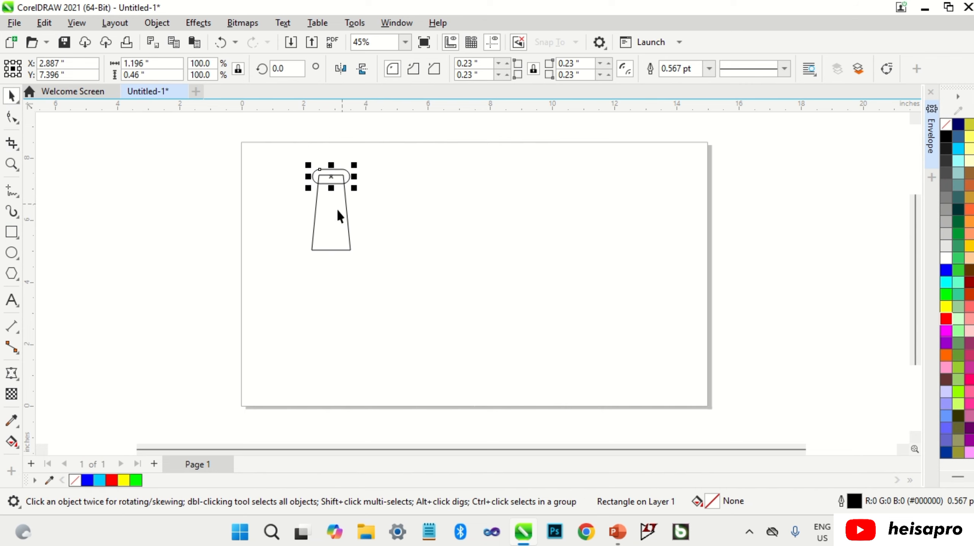
{"action": "left_click", "coordinate": [331, 219], "text": "shift"}
{"action": "left_click", "coordinate": [416, 71]}
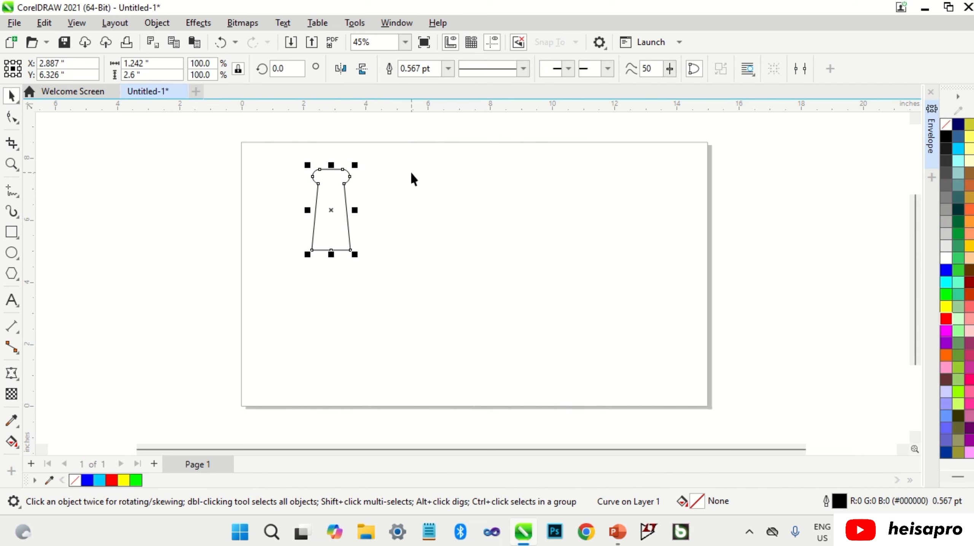
{"action": "left_click", "coordinate": [398, 180]}
- Draw a body rectangle about 2.76 by 5.2 inches overlapping the neck's base and center it horizontally on the neck
{"action": "left_click", "coordinate": [11, 232]}
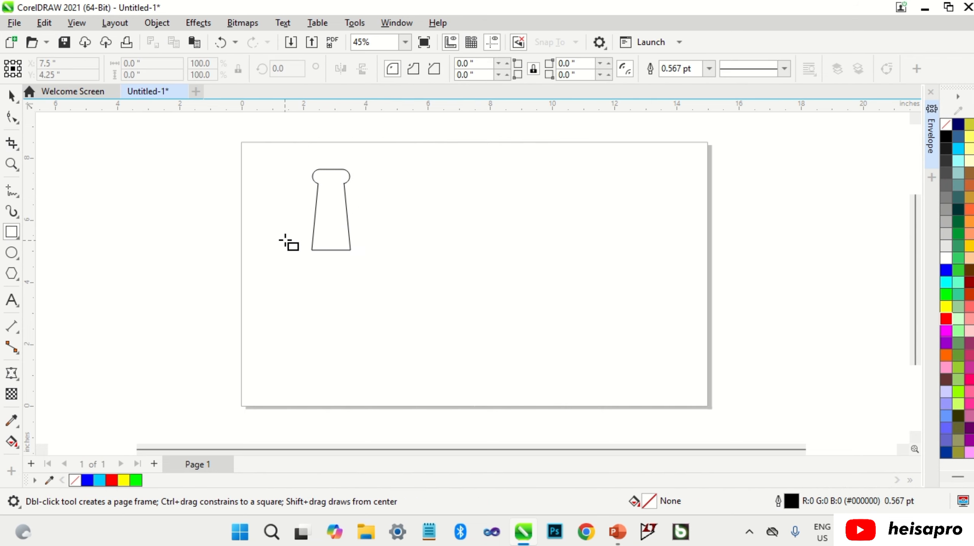
{"action": "left_click_drag", "start_coordinate": [285, 229], "coordinate": [371, 390]}
{"action": "key", "text": "space"}
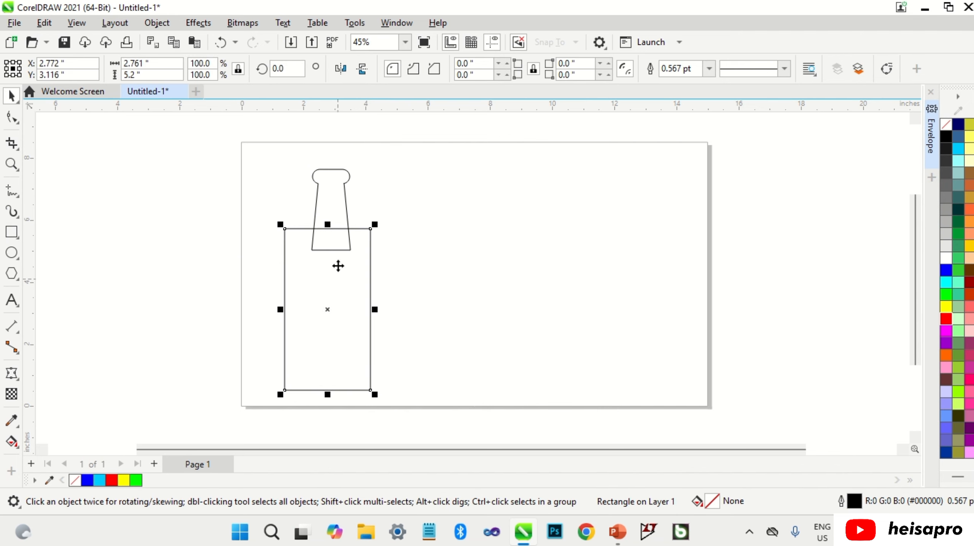
{"action": "left_click", "coordinate": [338, 213], "text": "shift"}
{"action": "key", "text": "c"}
{"action": "left_click", "coordinate": [403, 223]}
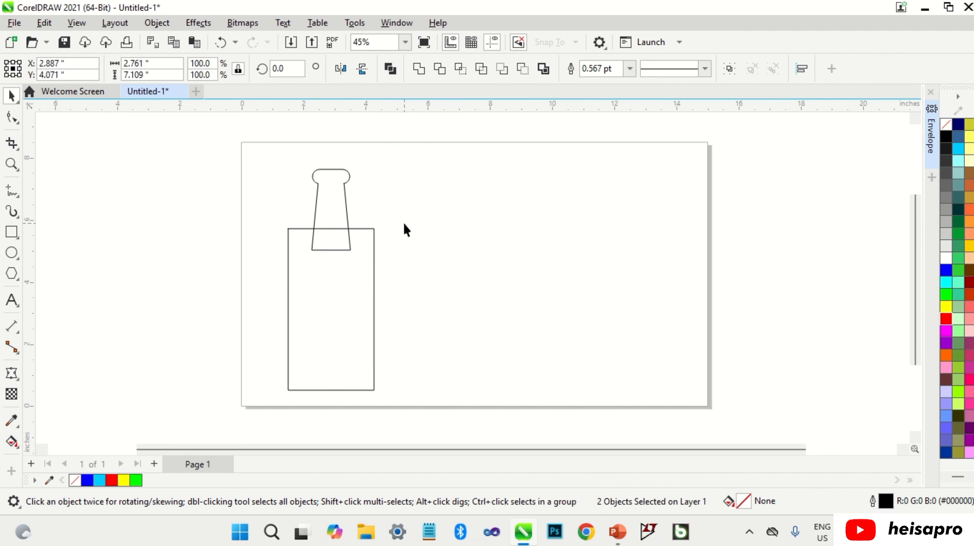
- Round the body rectangle's upper corners to 1.38 inches and its lower corners to about 0.53 inches
{"action": "left_click", "coordinate": [360, 252]}
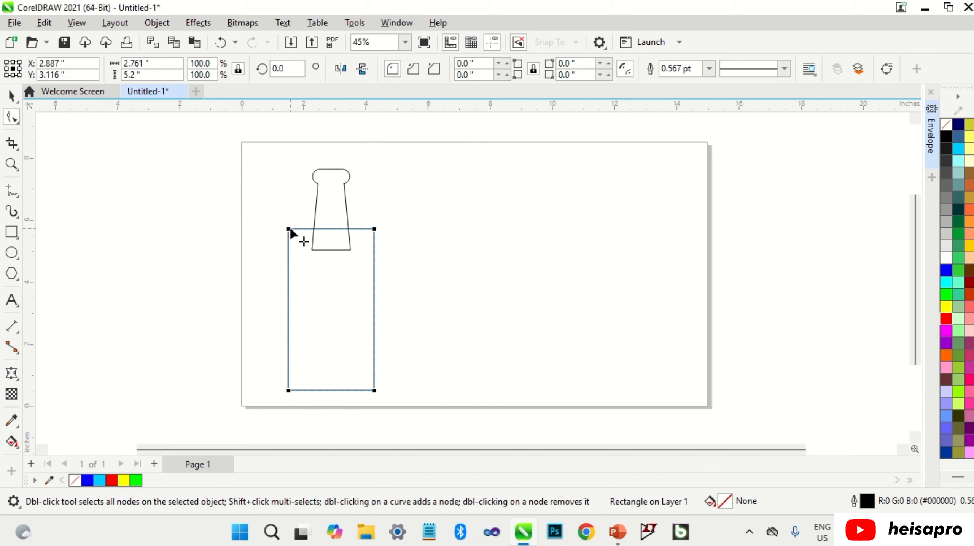
{"action": "left_click", "coordinate": [289, 228]}
{"action": "left_click", "coordinate": [374, 229], "text": "shift"}
{"action": "left_click_drag", "start_coordinate": [374, 229], "coordinate": [374, 319]}
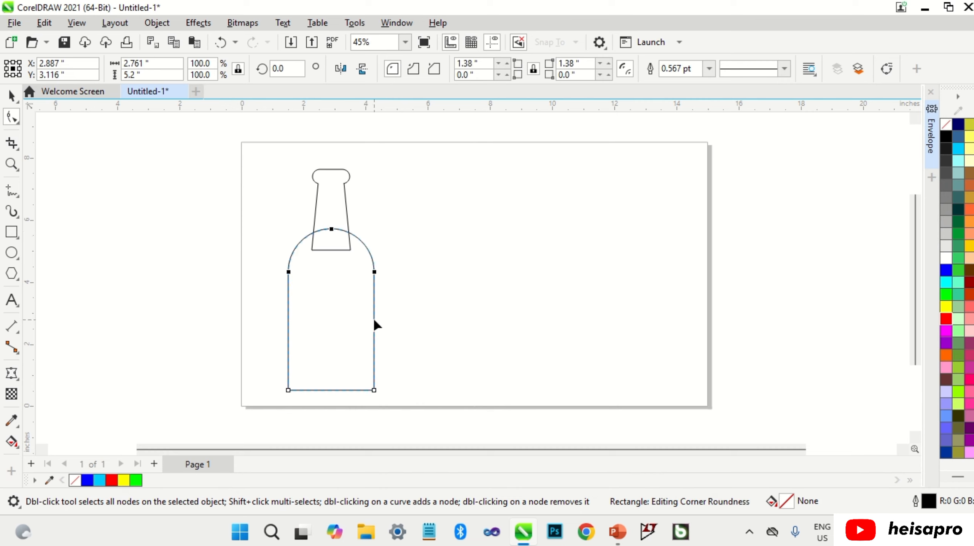
{"action": "left_click", "coordinate": [288, 391]}
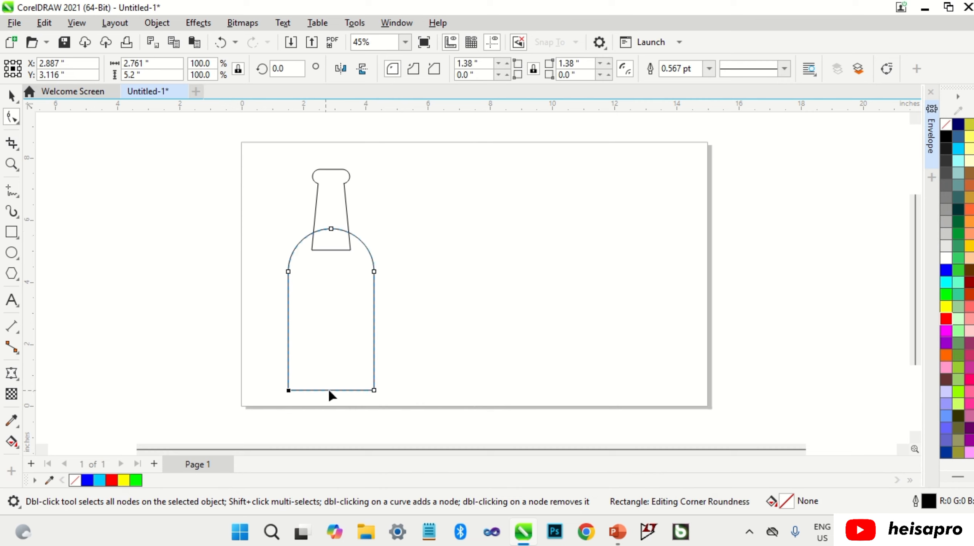
{"action": "left_click", "coordinate": [374, 390], "text": "shift"}
{"action": "left_click_drag", "start_coordinate": [374, 391], "coordinate": [379, 371]}
{"action": "key", "text": "space"}
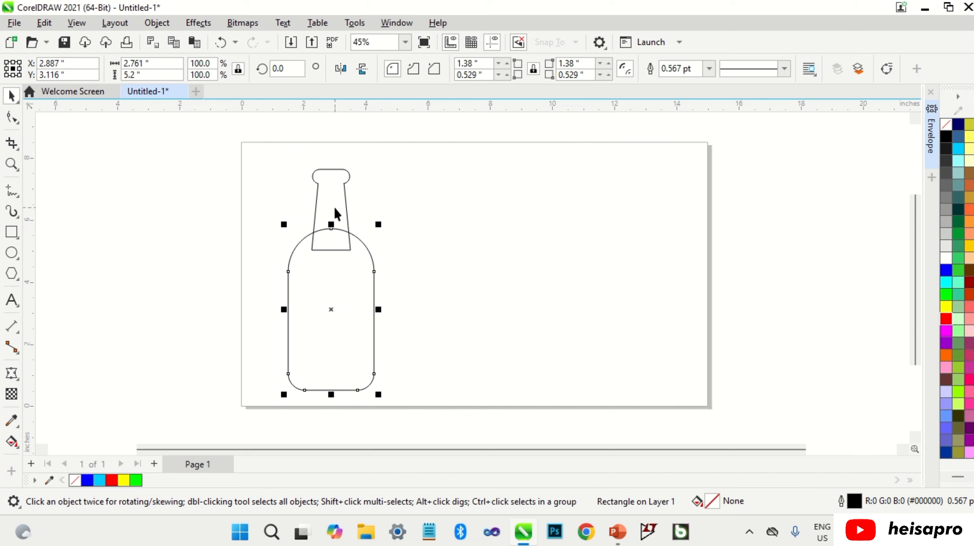
- Weld the rounded body and the neck into a single bottle outline
{"action": "left_click", "coordinate": [333, 205], "text": "shift"}
{"action": "left_click", "coordinate": [424, 69]}
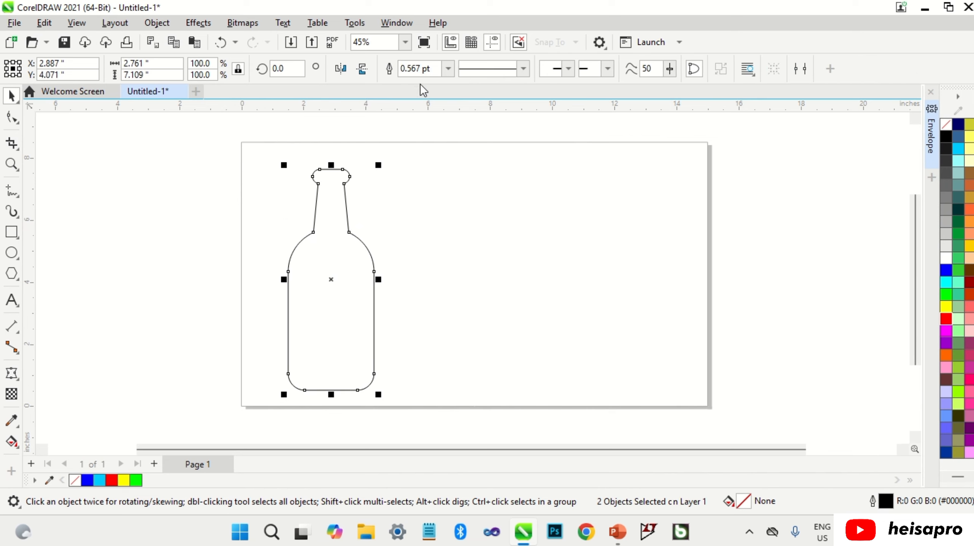
{"action": "left_click", "coordinate": [417, 187]}
- Add the text BEER beside the bottle and enlarge it to about 5.4 inches wide
{"action": "left_click", "coordinate": [11, 301]}
{"action": "left_click", "coordinate": [458, 287]}
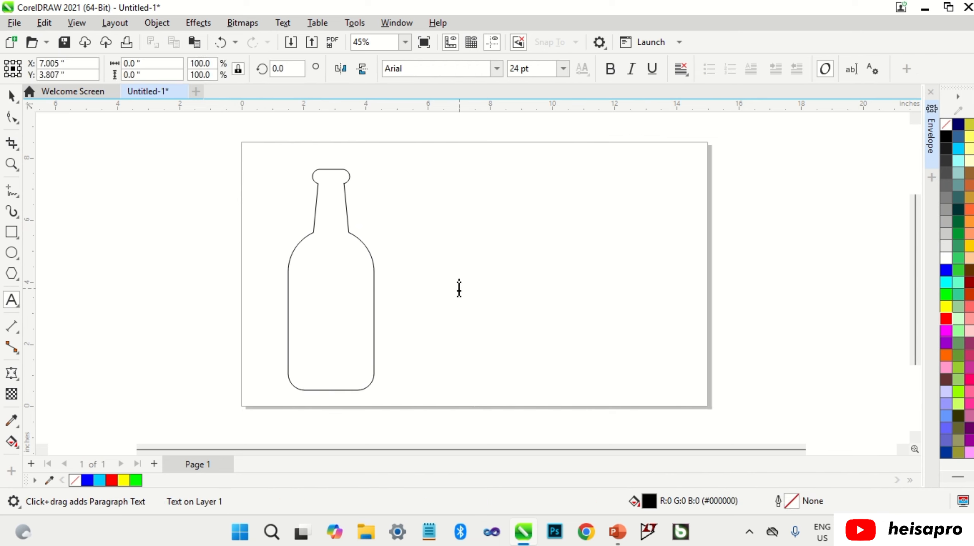
{"action": "type", "text": "BEER"}
{"action": "key", "text": "ctrl+space"}
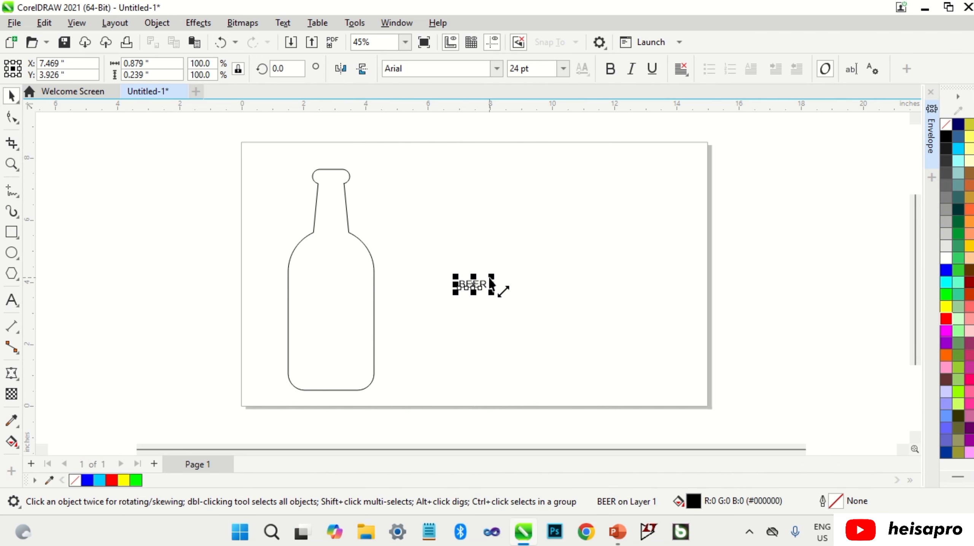
{"action": "left_click_drag", "start_coordinate": [491, 277], "coordinate": [632, 214]}
- Set the BEER text in Arial Black and rotate it 90 degrees so it reads upward
{"action": "left_click", "coordinate": [496, 68]}
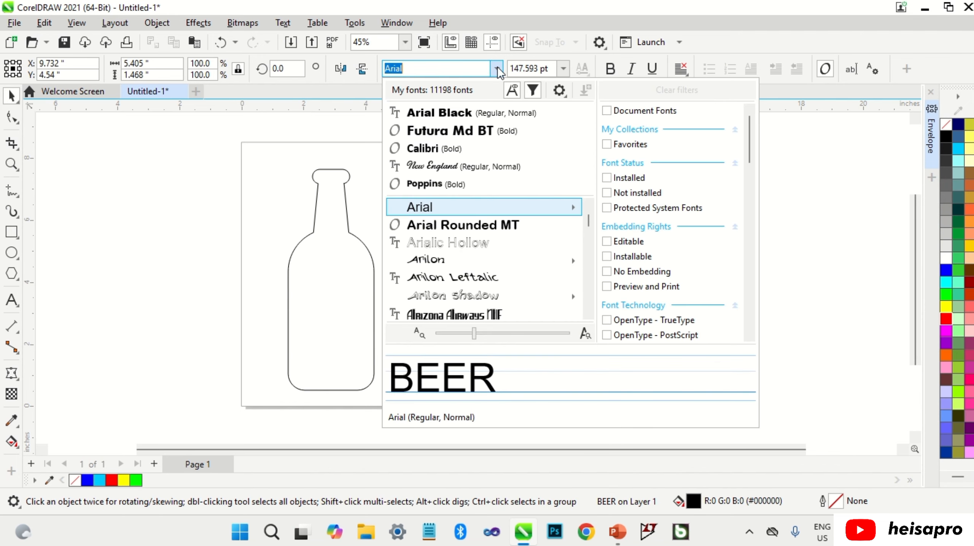
{"action": "left_click", "coordinate": [468, 108]}
{"action": "left_click", "coordinate": [533, 249]}
{"action": "left_click_drag", "start_coordinate": [663, 305], "coordinate": [625, 214]}
{"action": "left_click", "coordinate": [626, 215]}
- Create an envelope for the BEER text from the bottle outline using the Envelope docker, then collapse the docker
{"action": "left_click", "coordinate": [930, 137]}
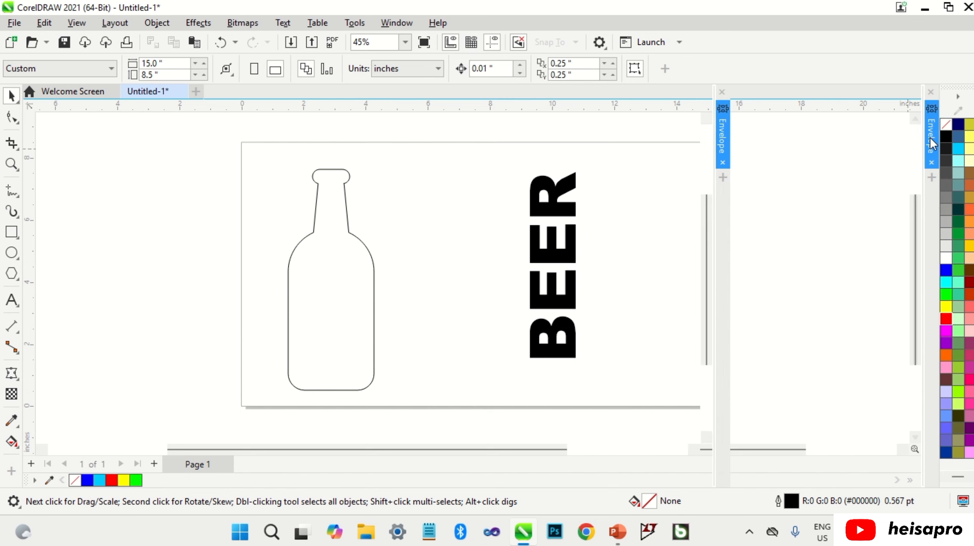
{"action": "left_click", "coordinate": [467, 257]}
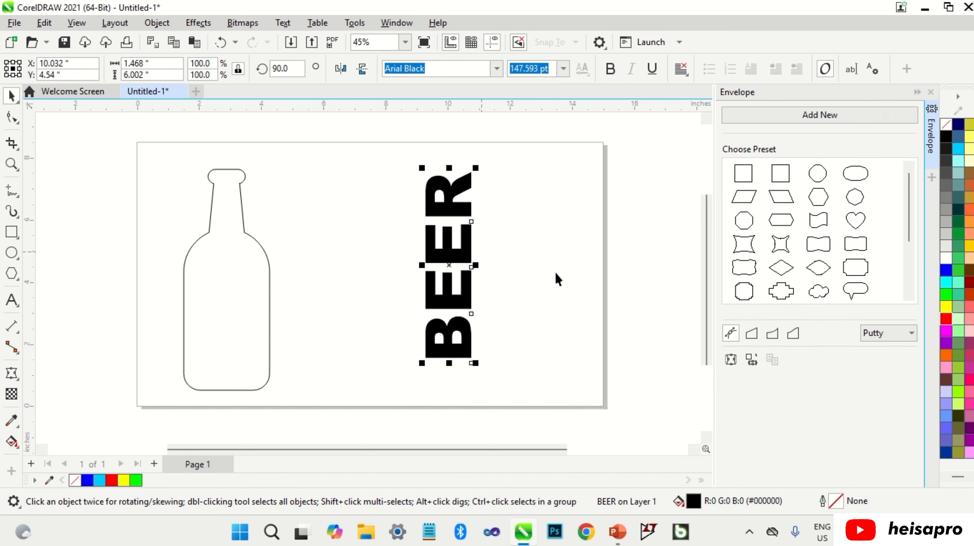
{"action": "left_click", "coordinate": [752, 360]}
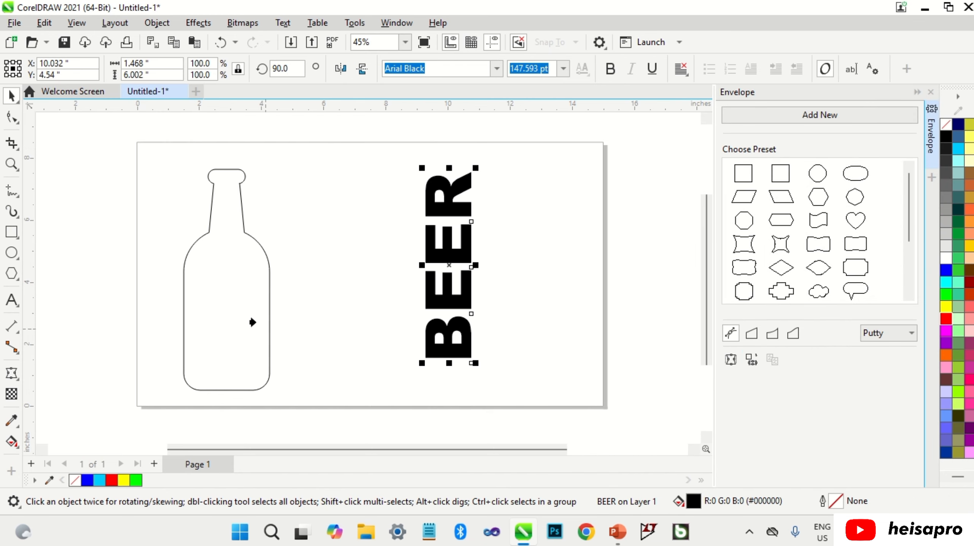
{"action": "left_click", "coordinate": [225, 294]}
{"action": "left_click", "coordinate": [917, 92]}
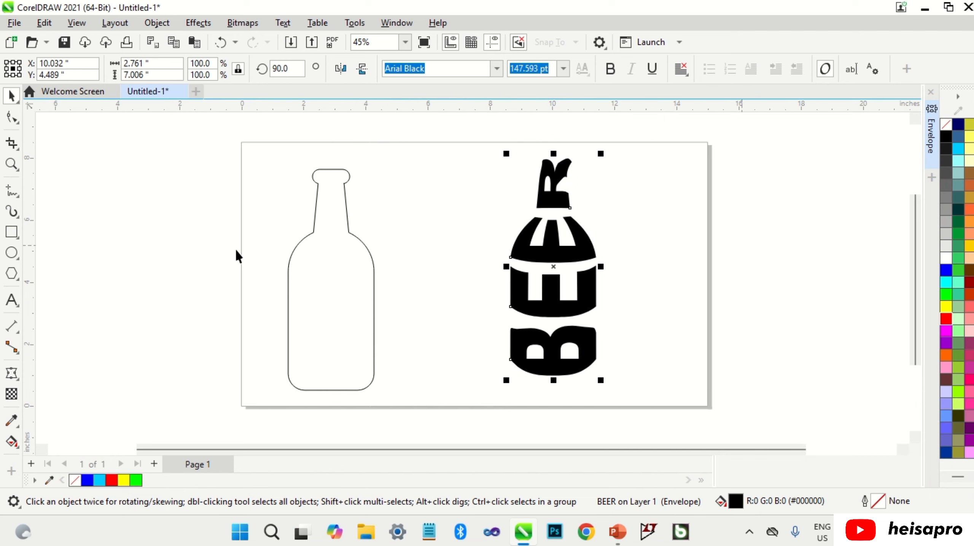
- Move the bottle outline closer to the BEER text and activate the Envelope tool on the text
{"action": "left_click_drag", "start_coordinate": [349, 275], "coordinate": [423, 265]}
{"action": "left_click", "coordinate": [533, 261]}
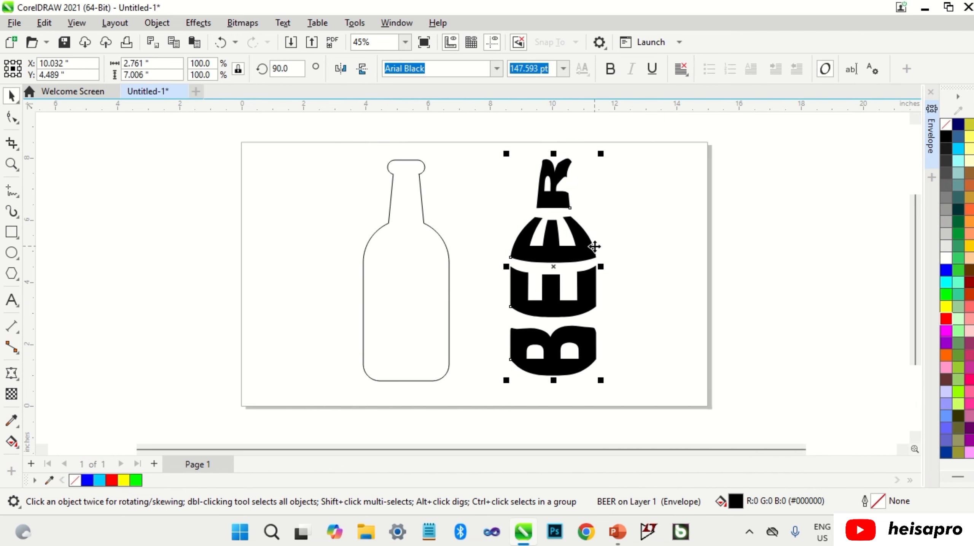
{"action": "left_click", "coordinate": [12, 373]}
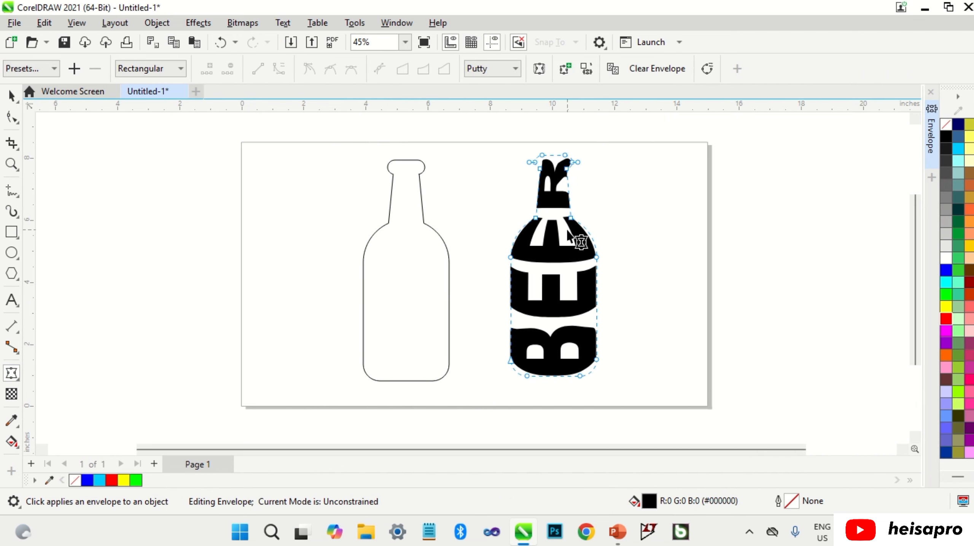